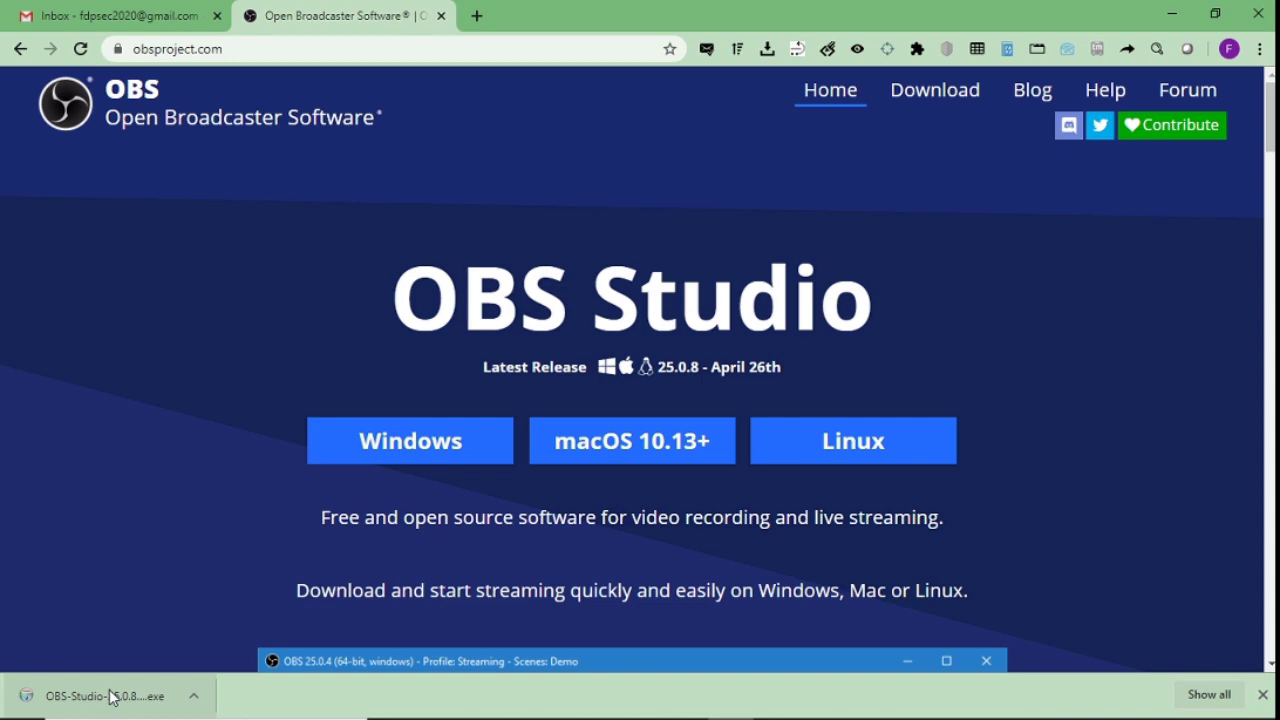
# Switch to OBS Studio and look through the source types that can be added to the scene
pyautogui.hotkey('alt', 'Tab')
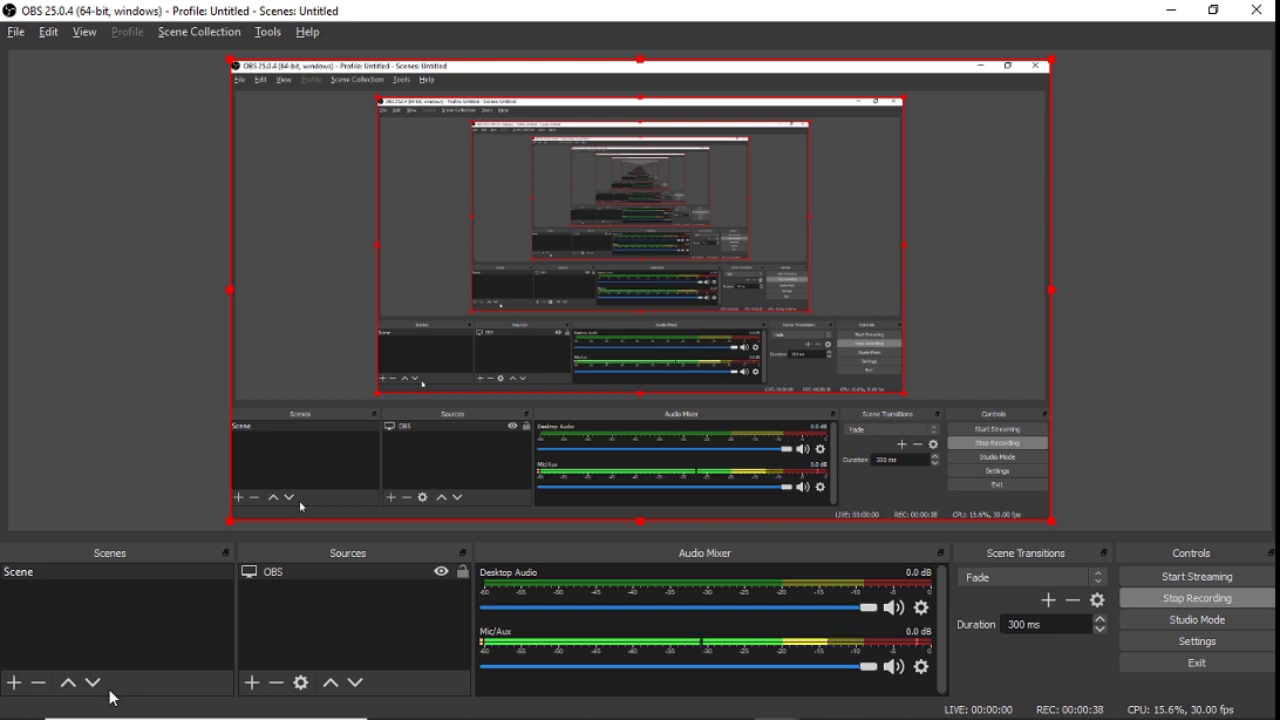
pyautogui.hotkey('alt', 'Tab')
pyautogui.press('Tab')
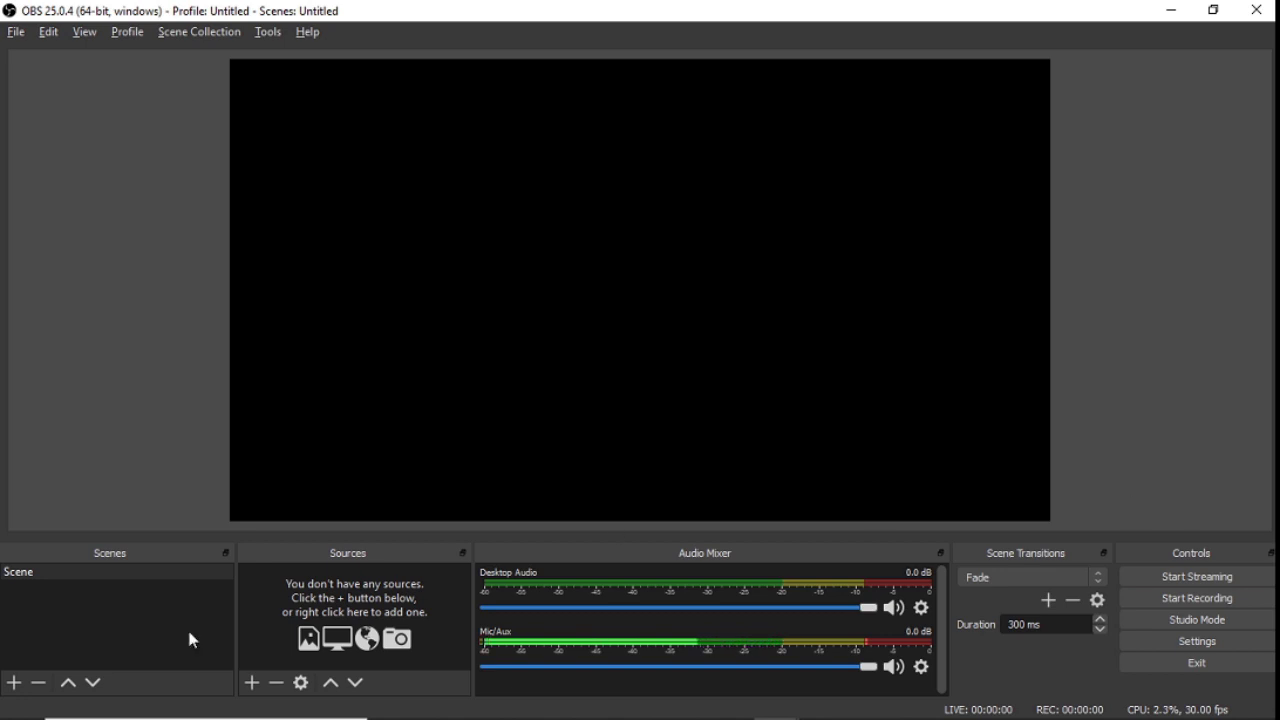
pyautogui.click(252, 684)
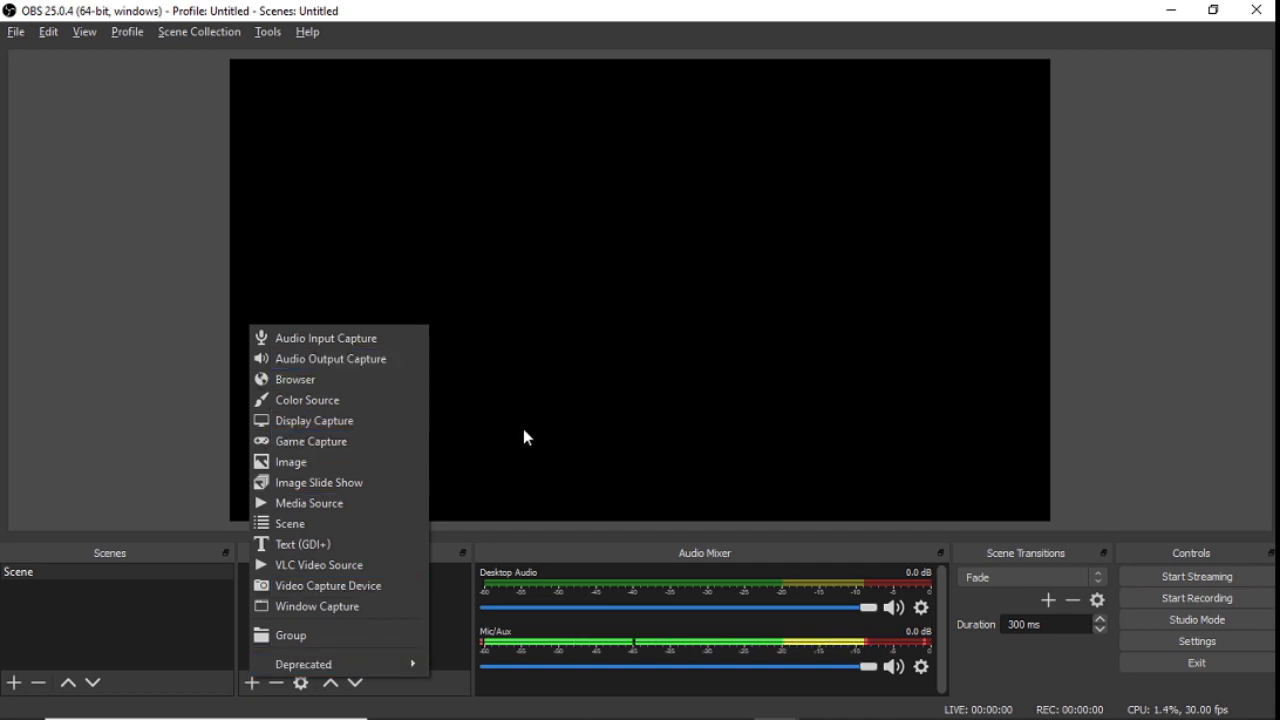
pyautogui.click(592, 447)
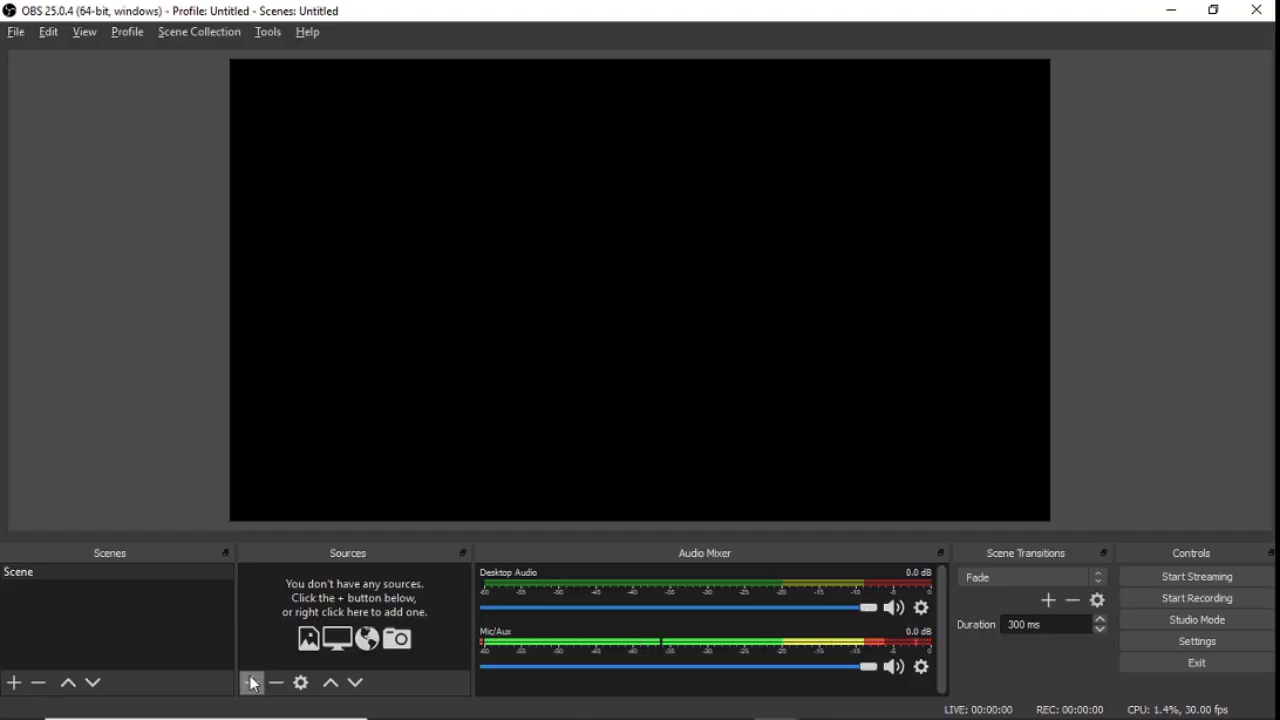
# Add a new Image source that shows the Uno_Blender_Render picture from the Downloads folder
pyautogui.click(251, 683)
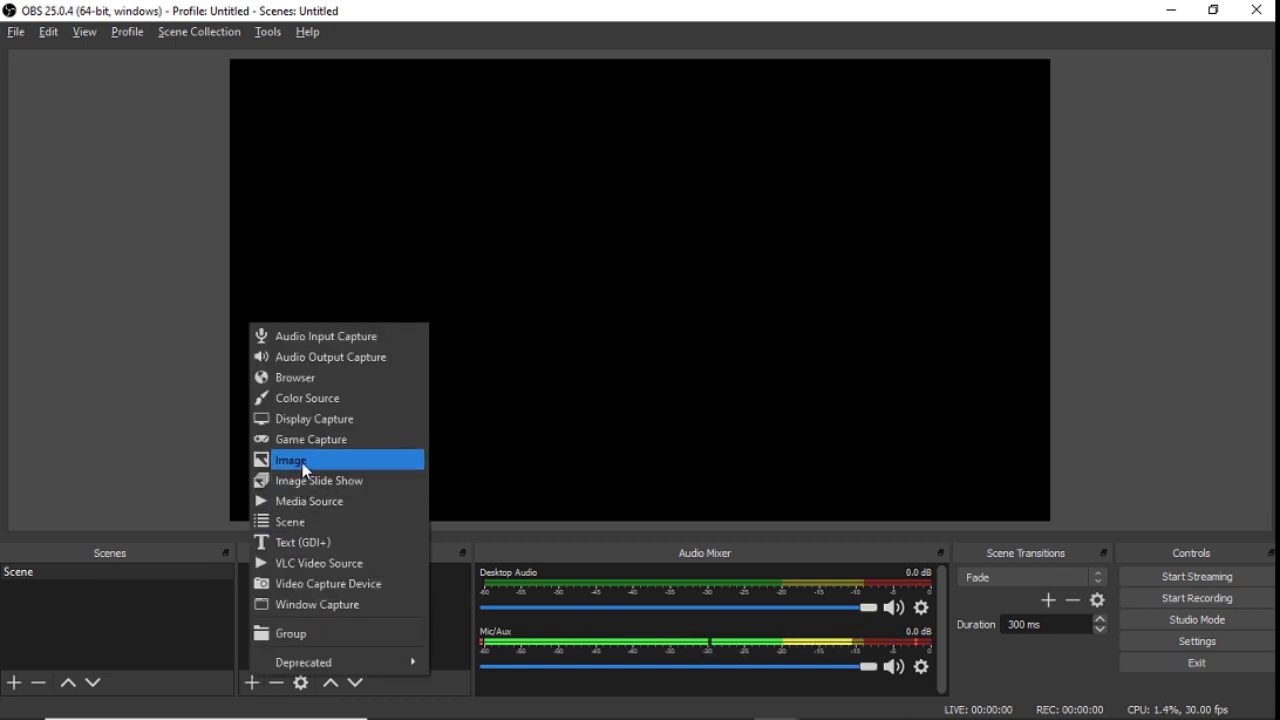
pyautogui.click(251, 683)
pyautogui.click(251, 683)
pyautogui.click(277, 466)
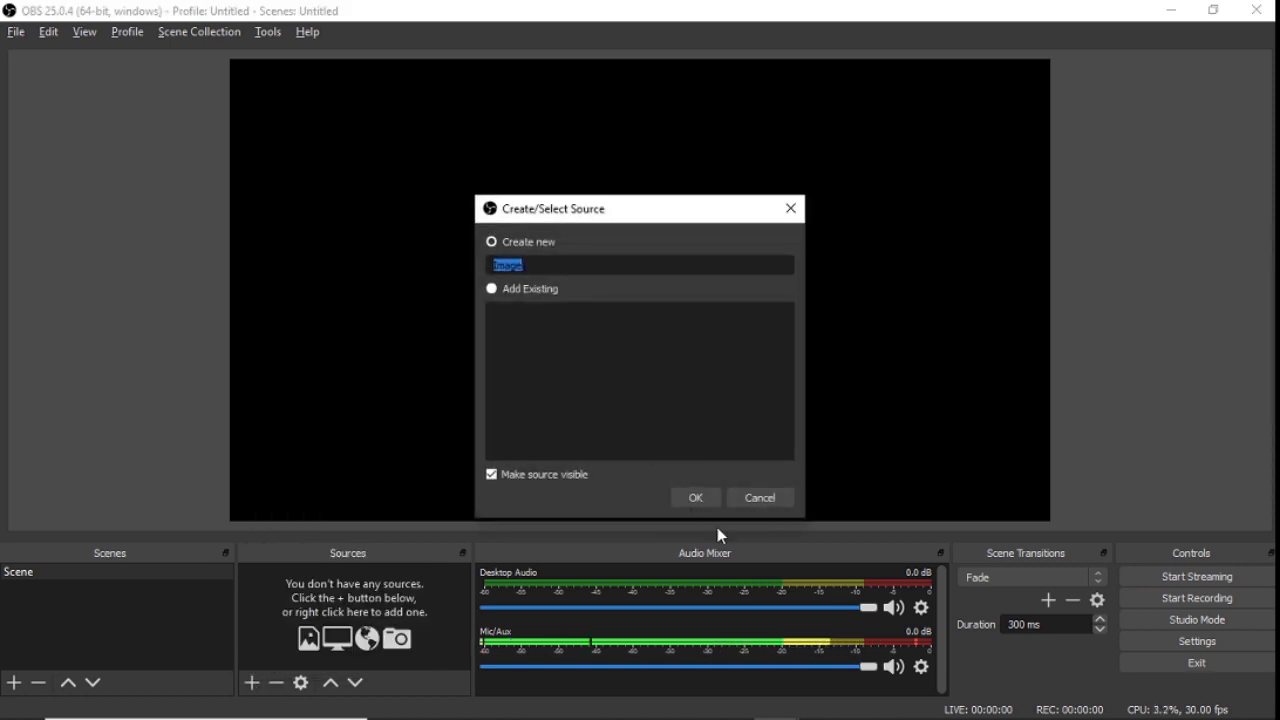
pyautogui.click(706, 493)
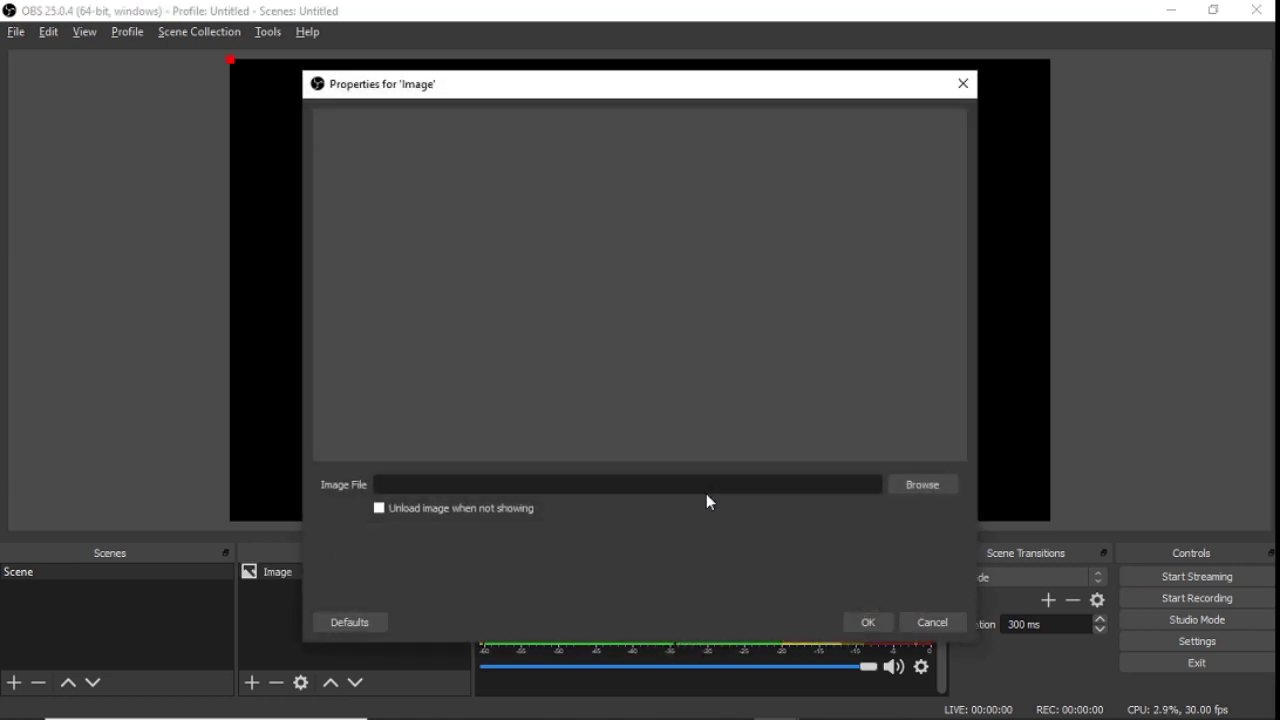
pyautogui.click(917, 485)
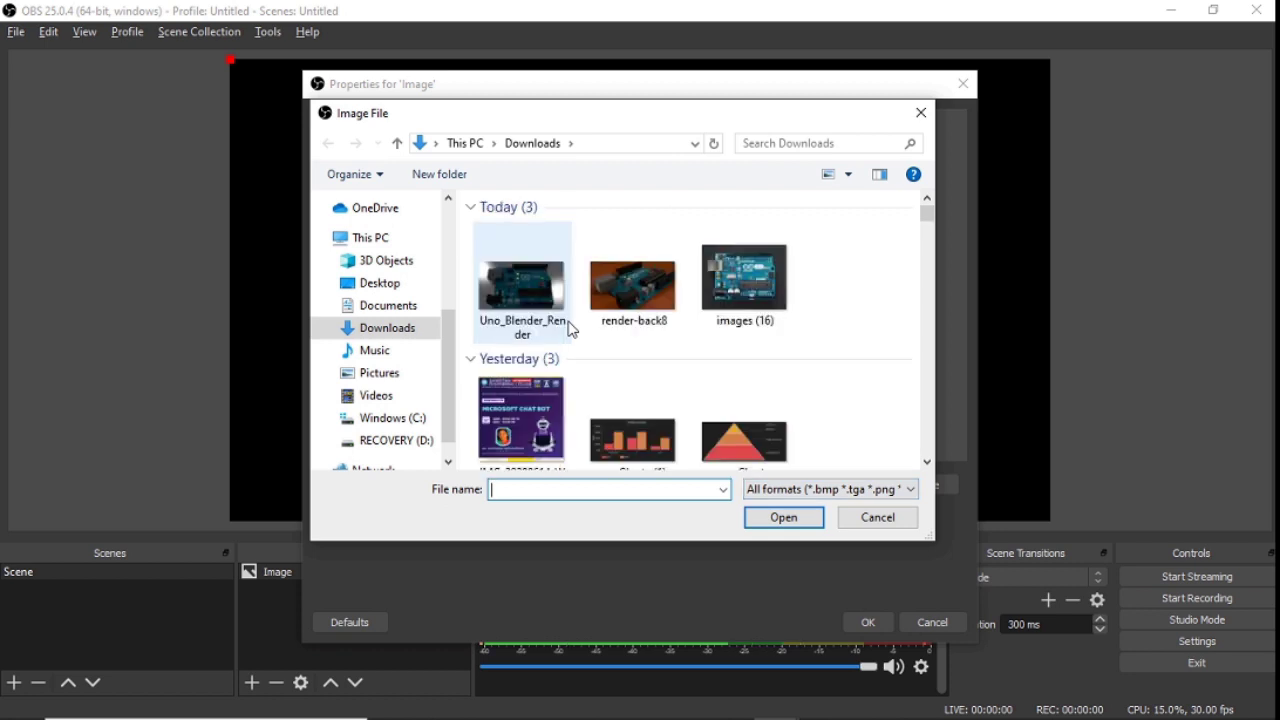
pyautogui.doubleClick(536, 306)
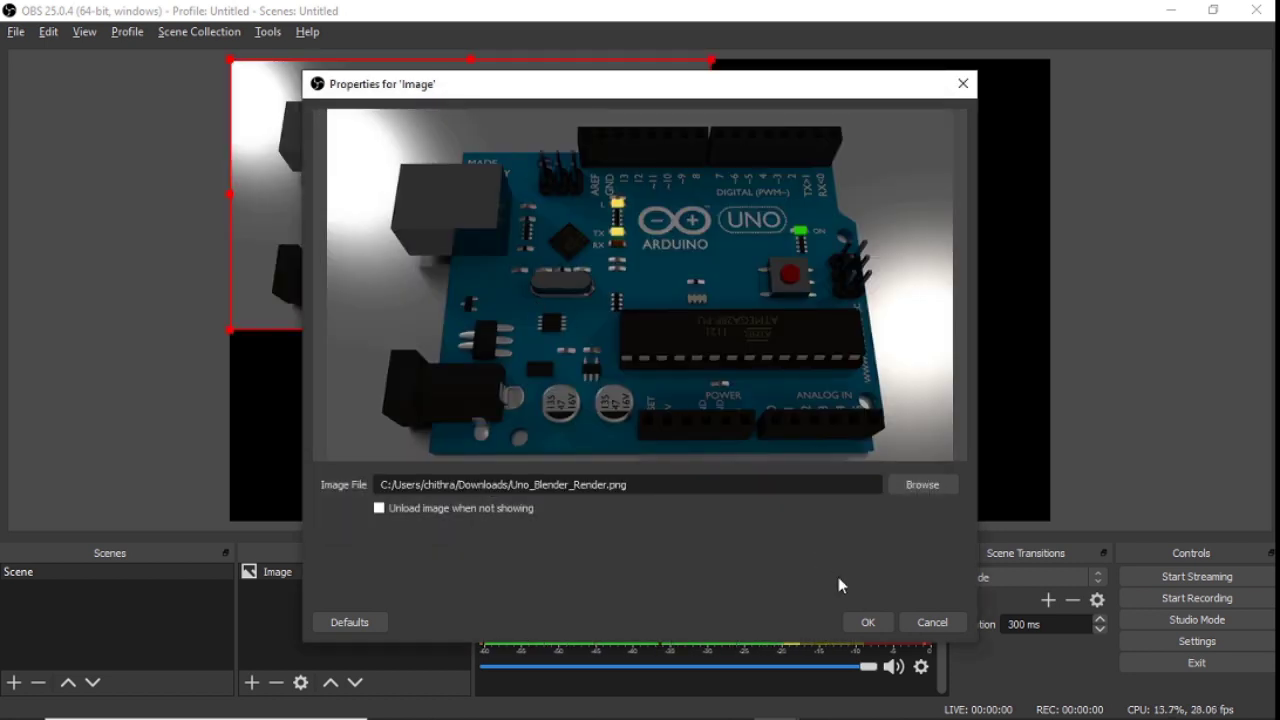
pyautogui.click(868, 624)
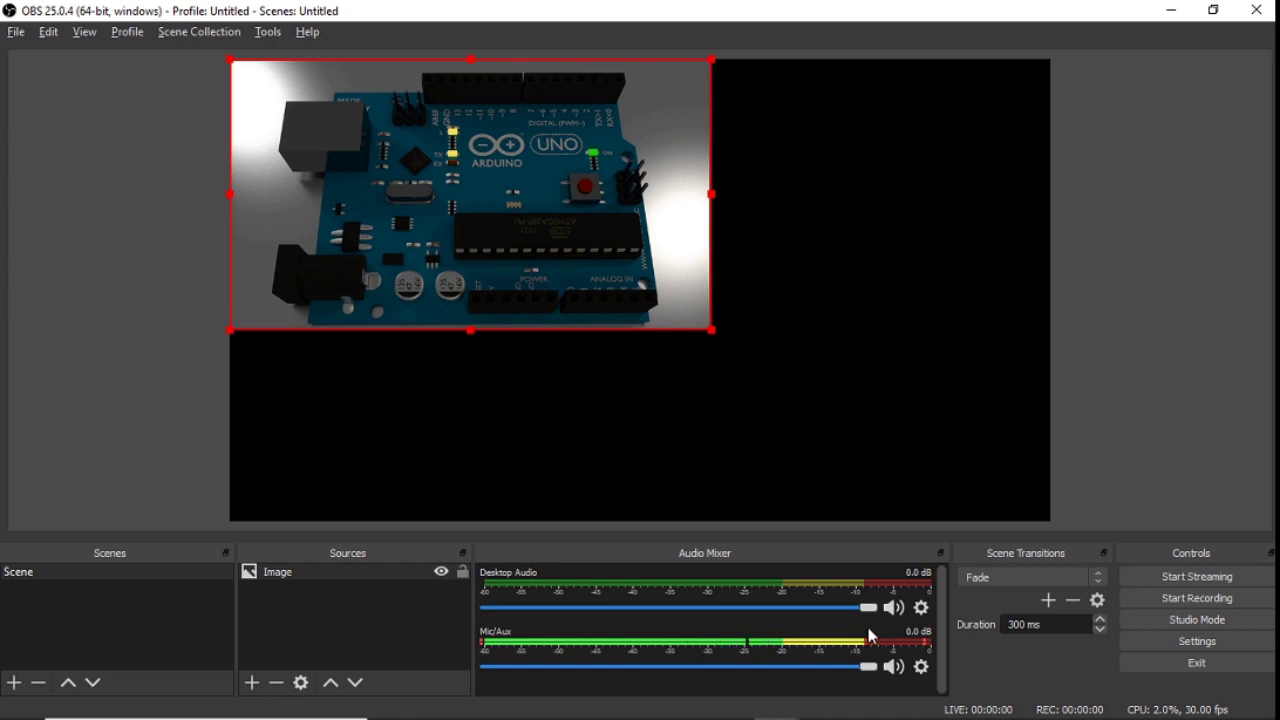
# Fit the Arduino image to the screen and record a short clip of the scene
pyautogui.rightClick(593, 240)
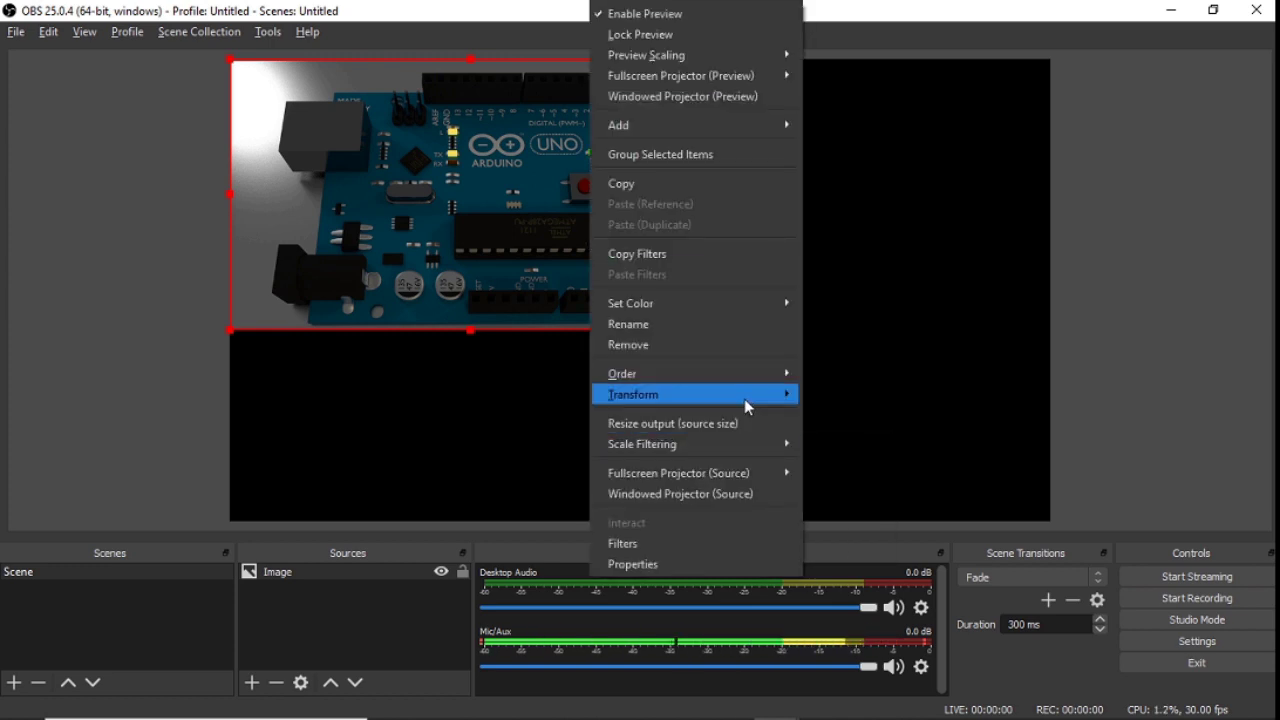
pyautogui.moveTo(749, 400)
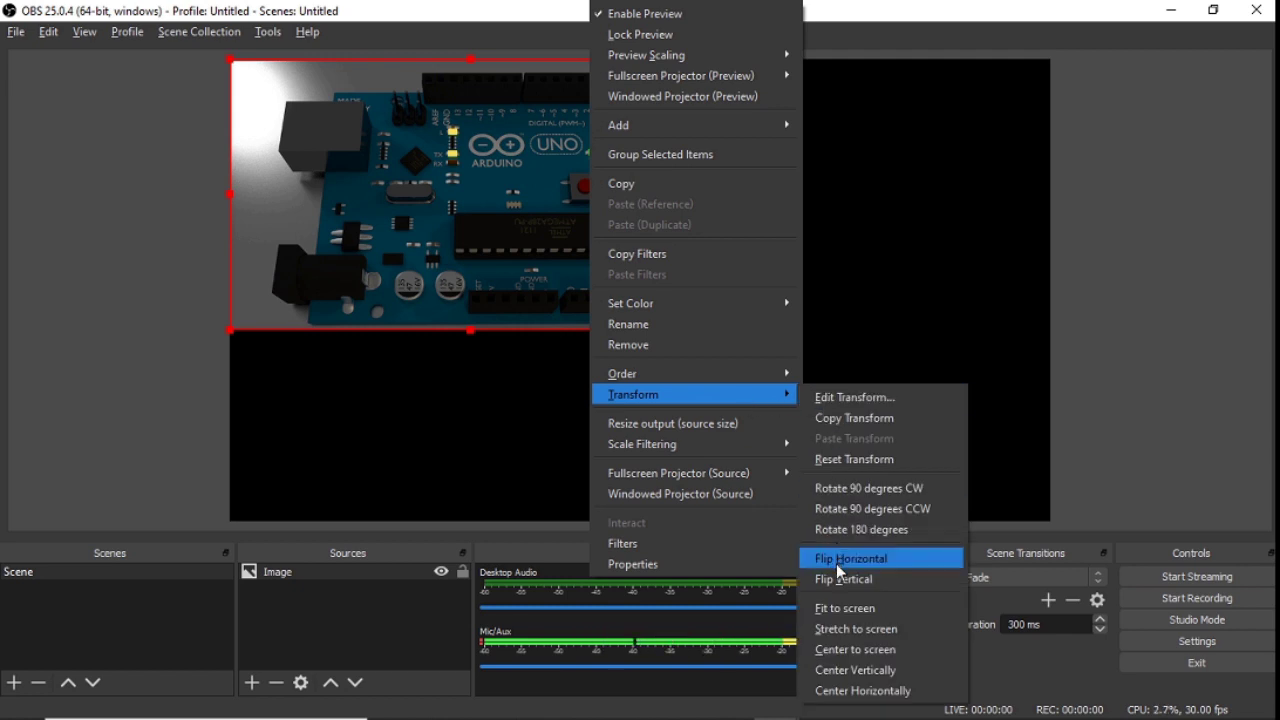
pyautogui.click(840, 610)
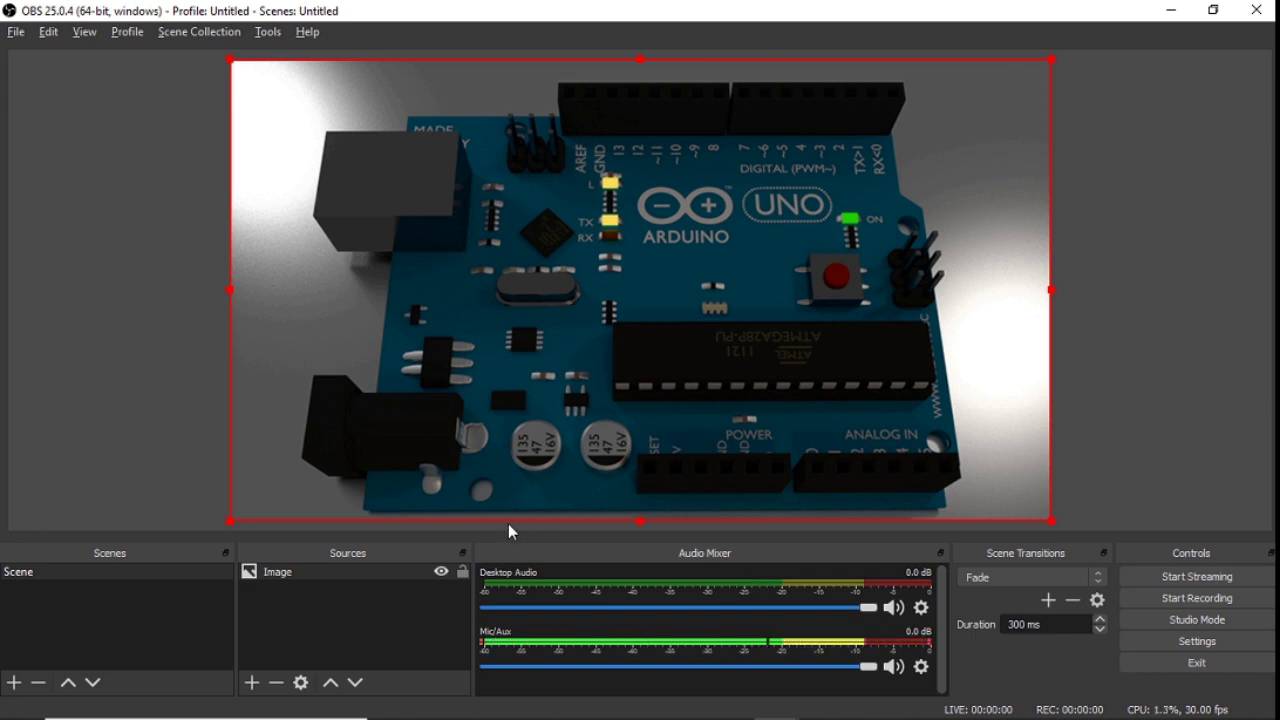
pyautogui.click(1149, 603)
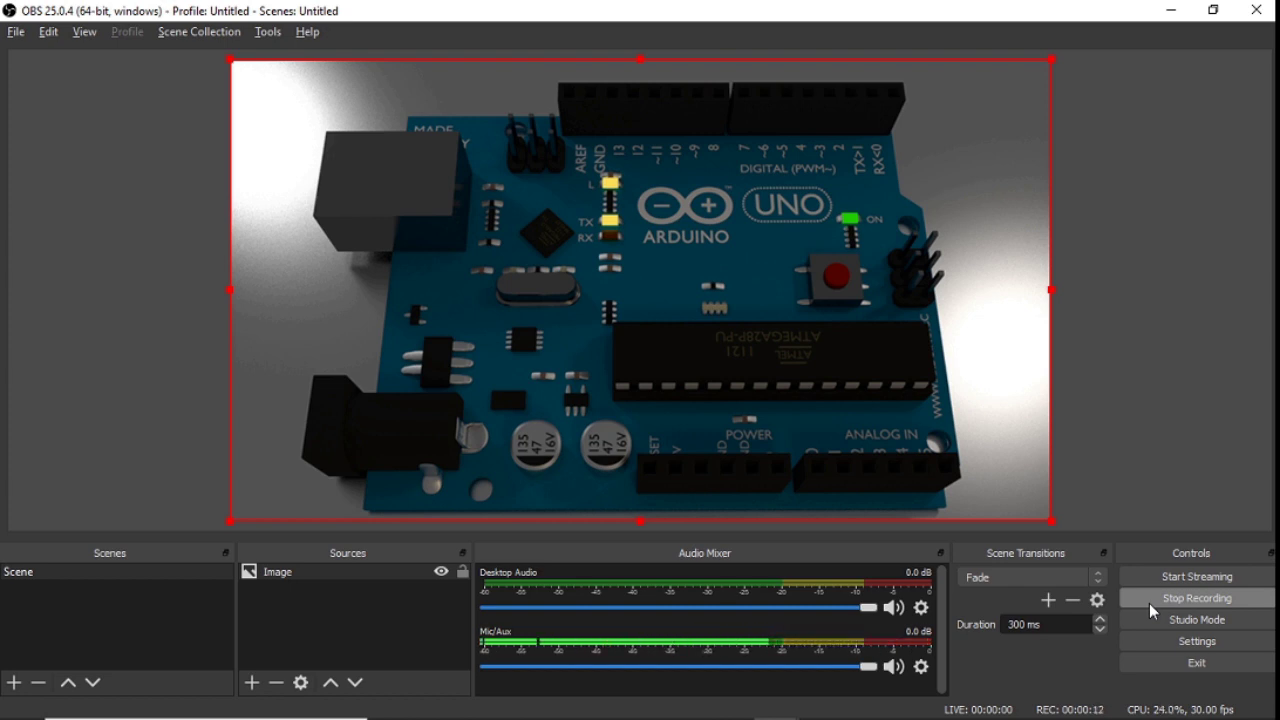
pyautogui.click(1151, 606)
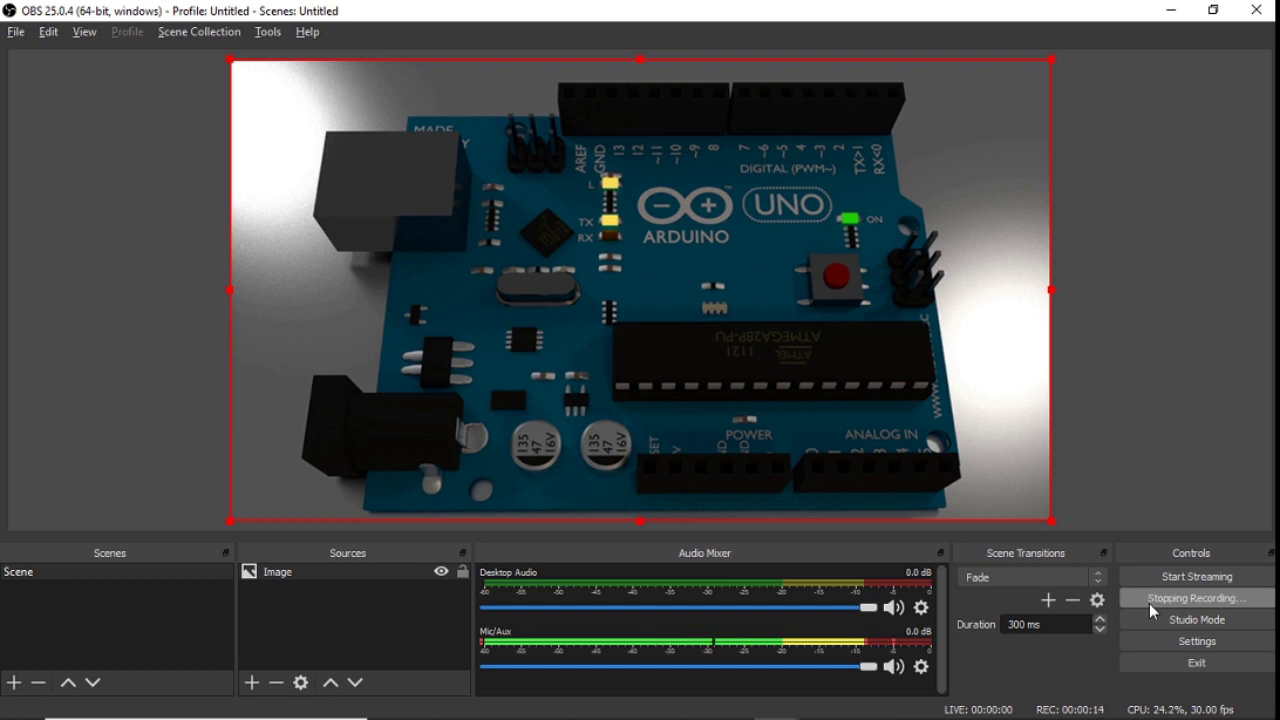
pyautogui.click(10, 36)
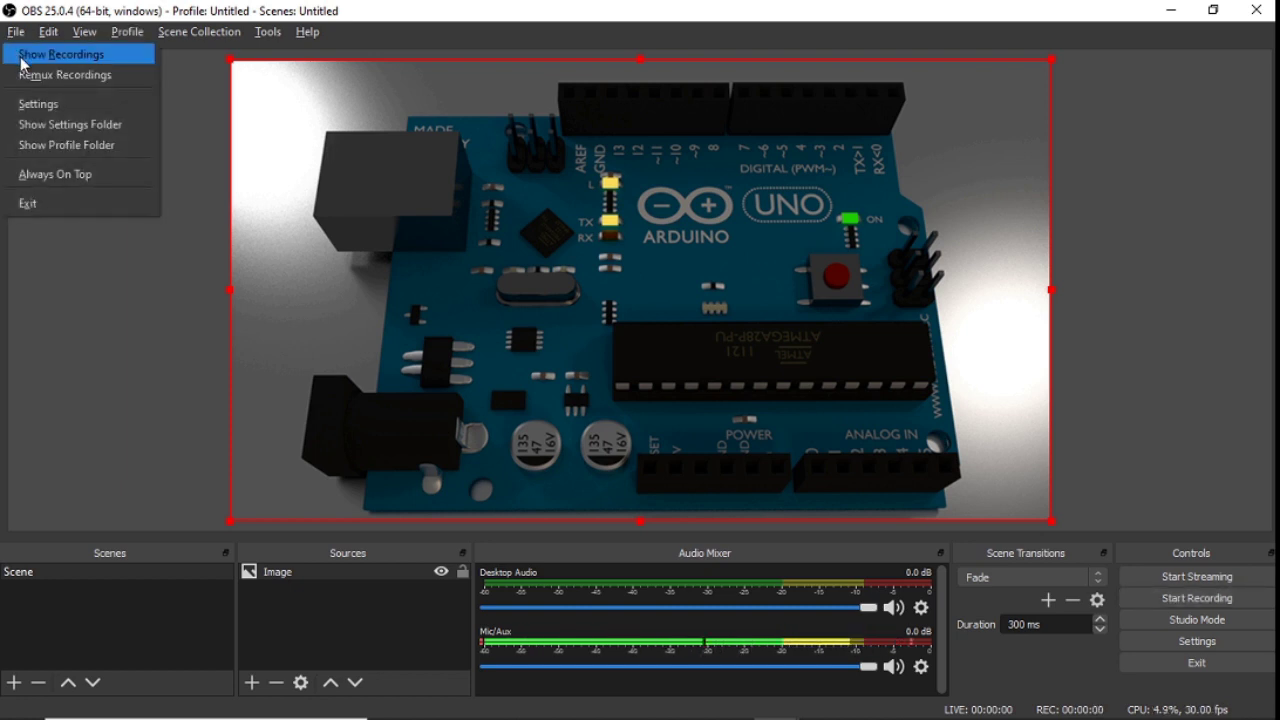
pyautogui.click(22, 56)
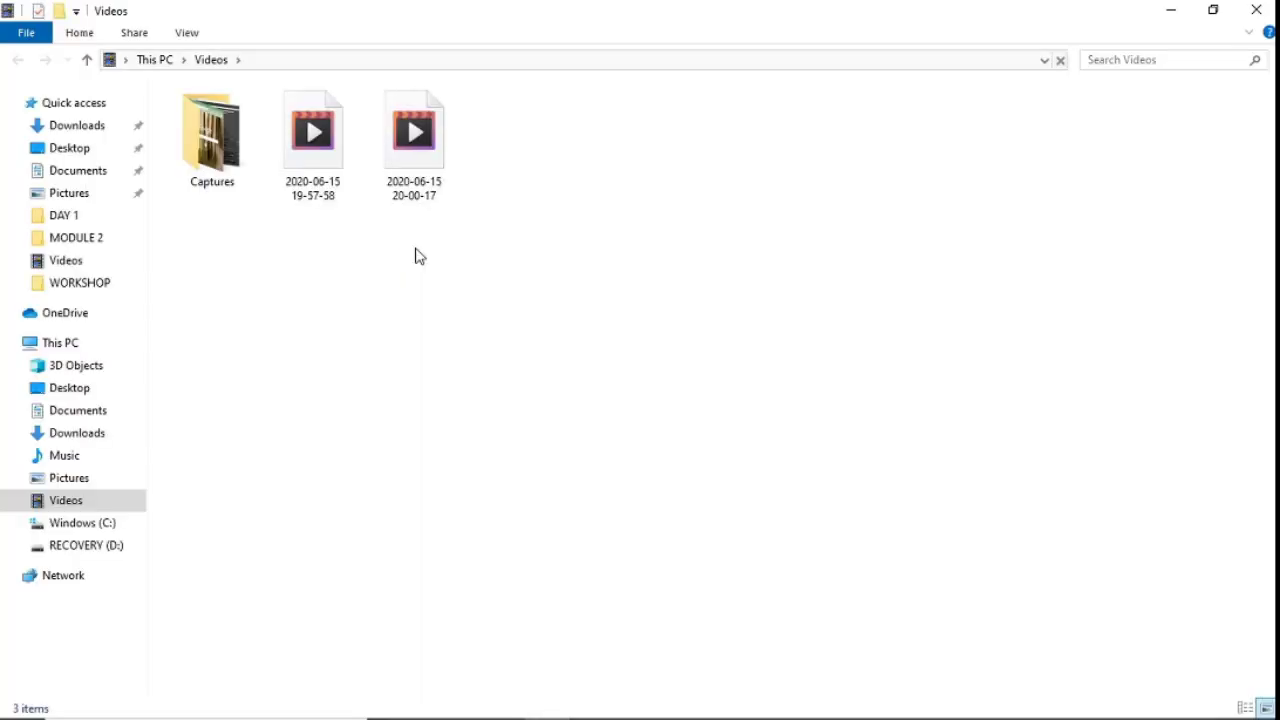
pyautogui.click(418, 160)
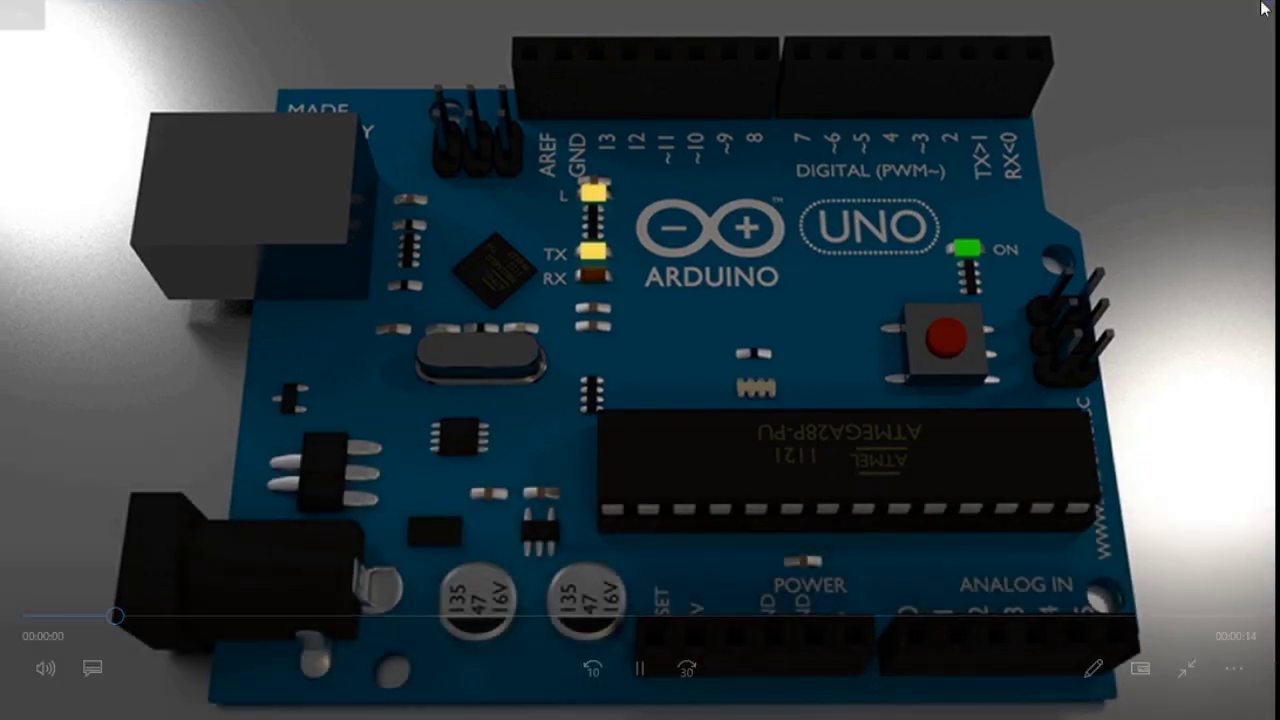
pyautogui.moveTo(1121, 157)
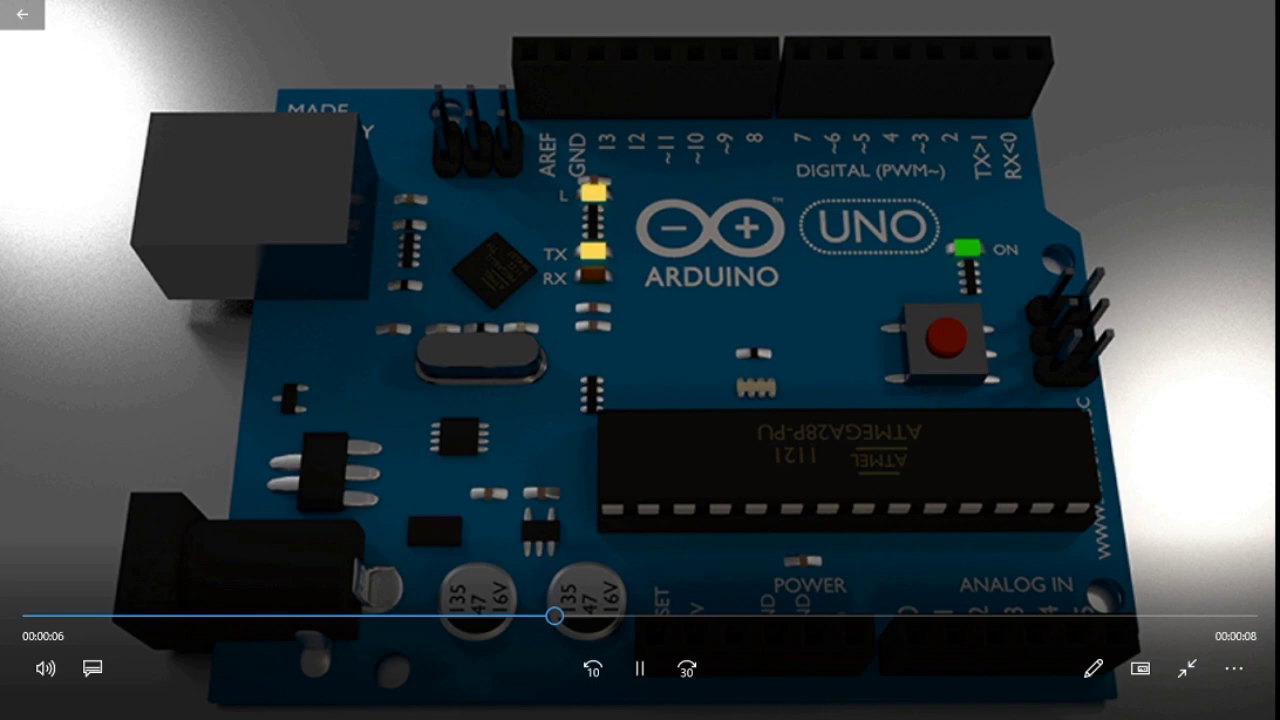
pyautogui.click(1258, 8)
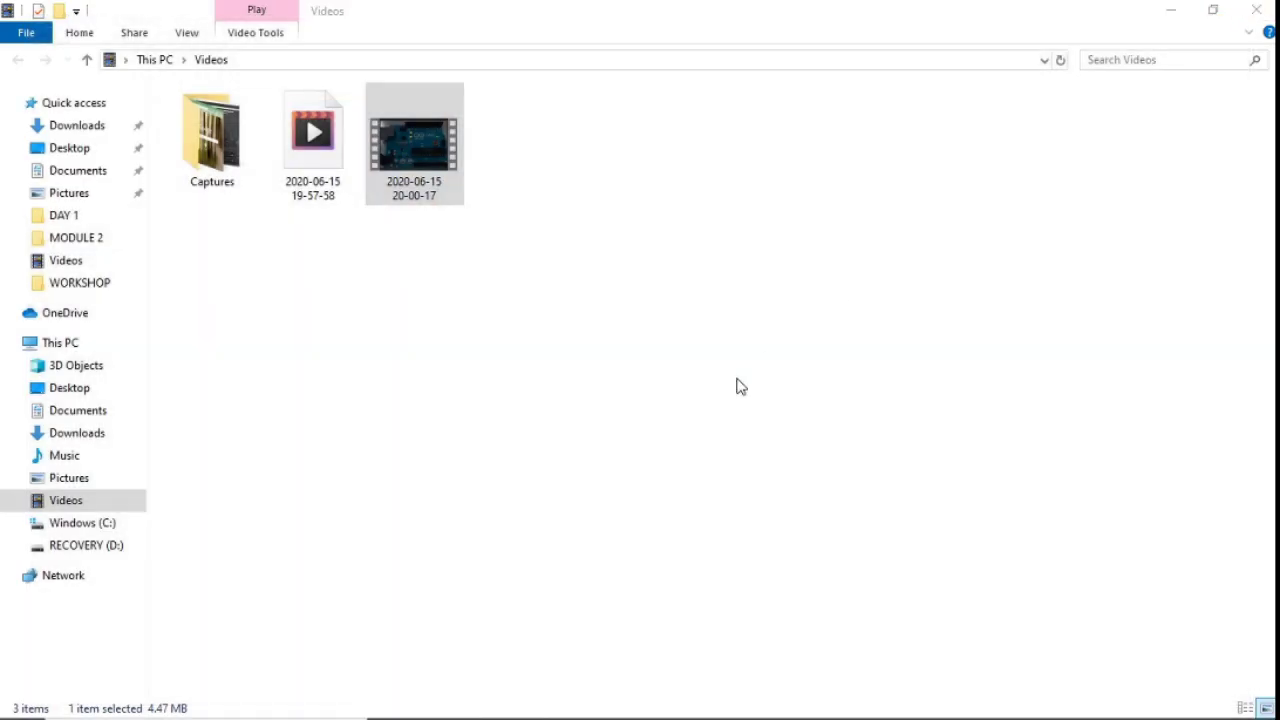
# Return to OBS Studio and remove the Image source from the scene
pyautogui.hotkey('alt', 'Tab')
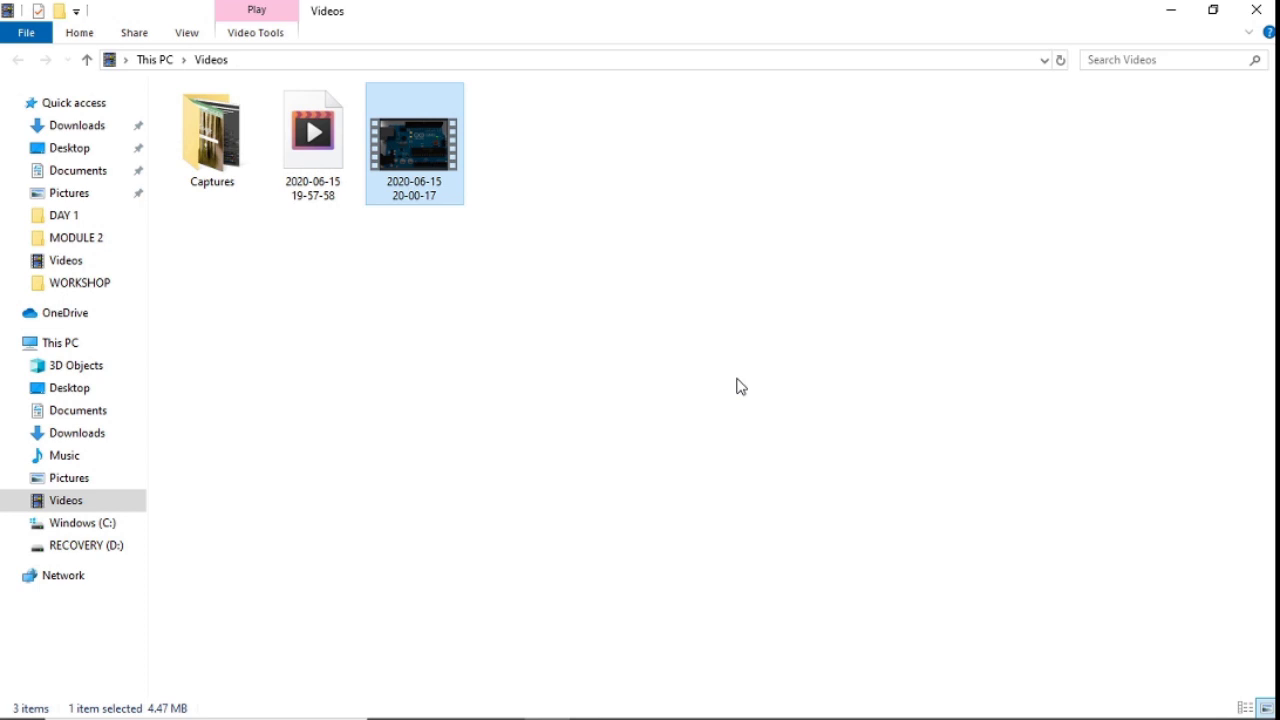
pyautogui.hotkey('alt', 'Tab')
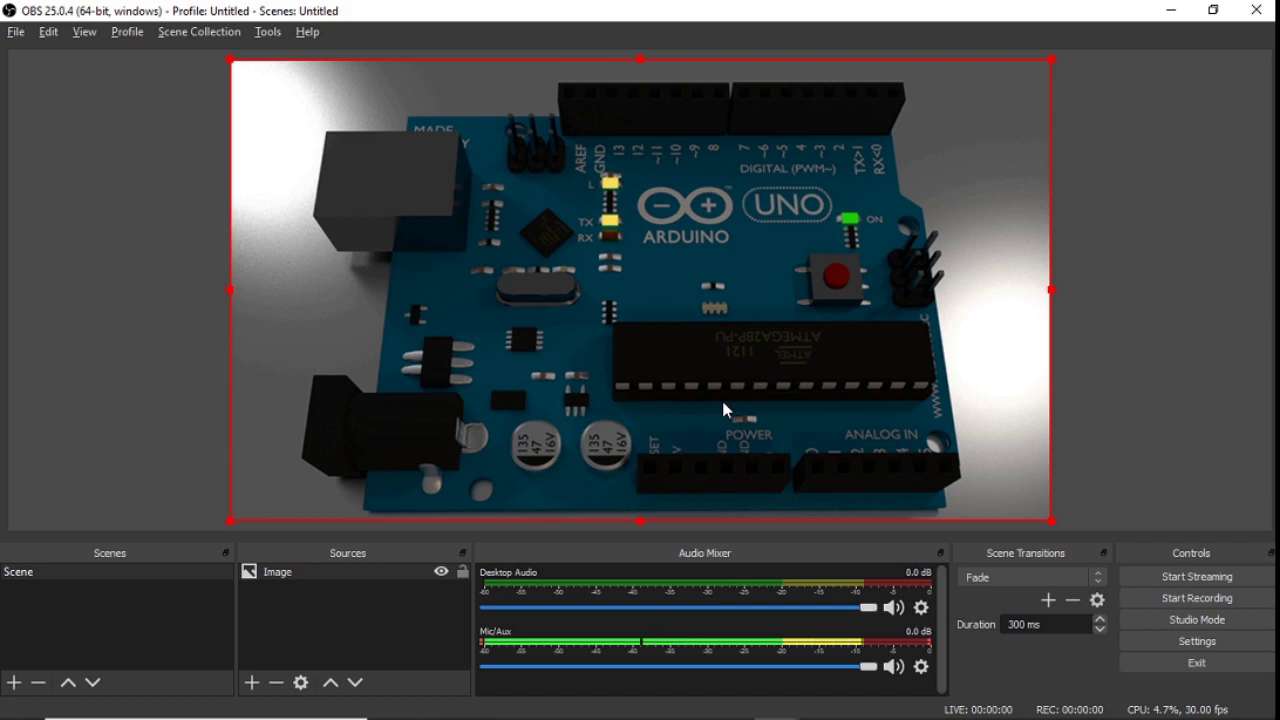
pyautogui.hotkey('alt', 'Tab')
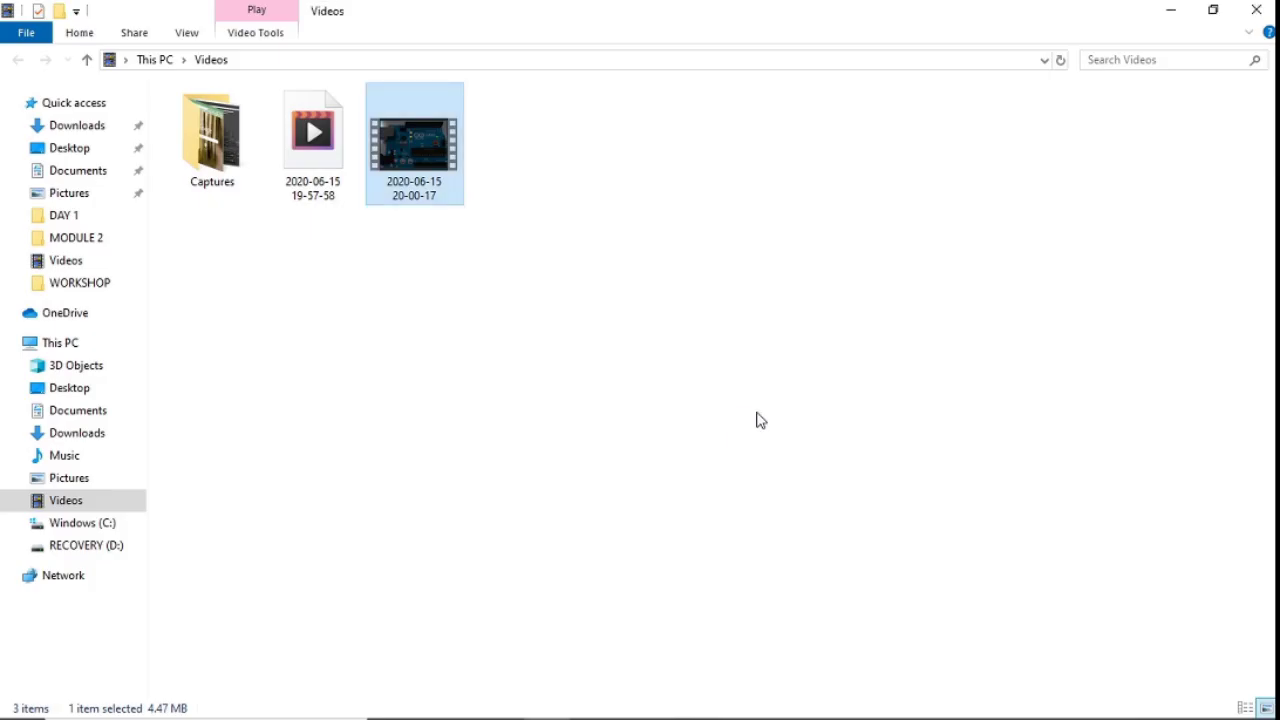
pyautogui.hotkey('alt', 'Tab')
pyautogui.click(871, 404)
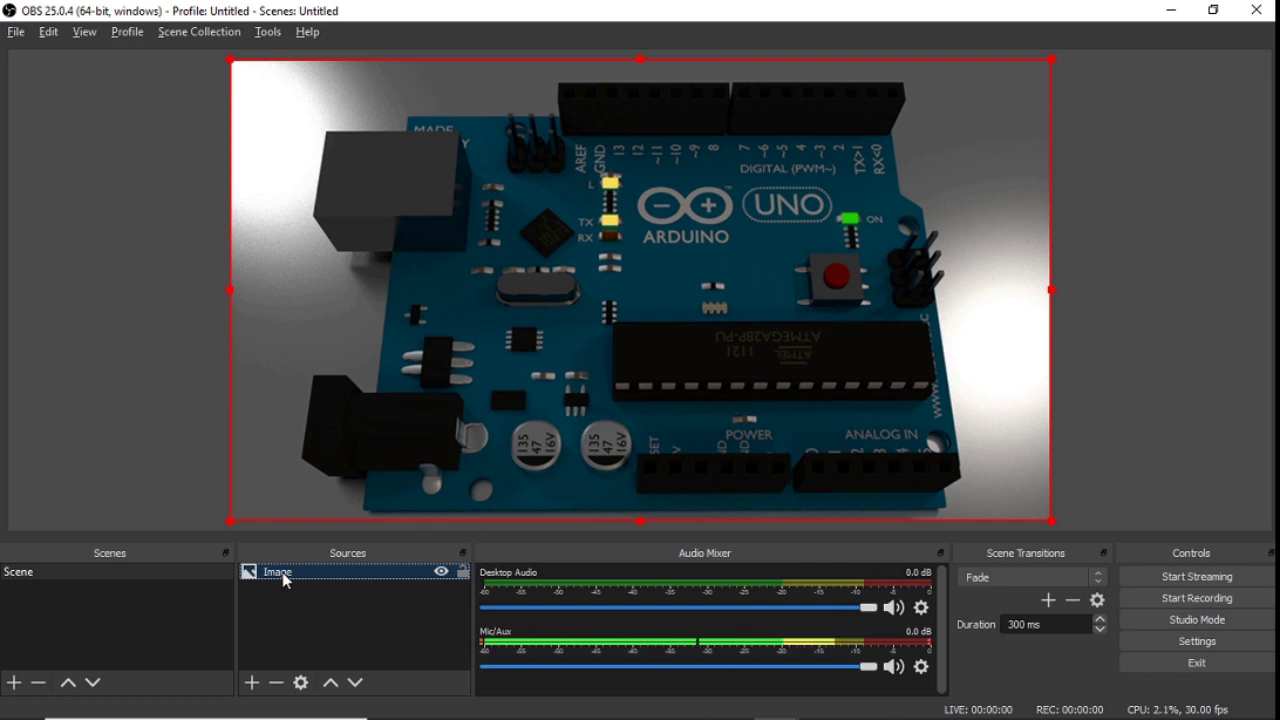
pyautogui.click(277, 684)
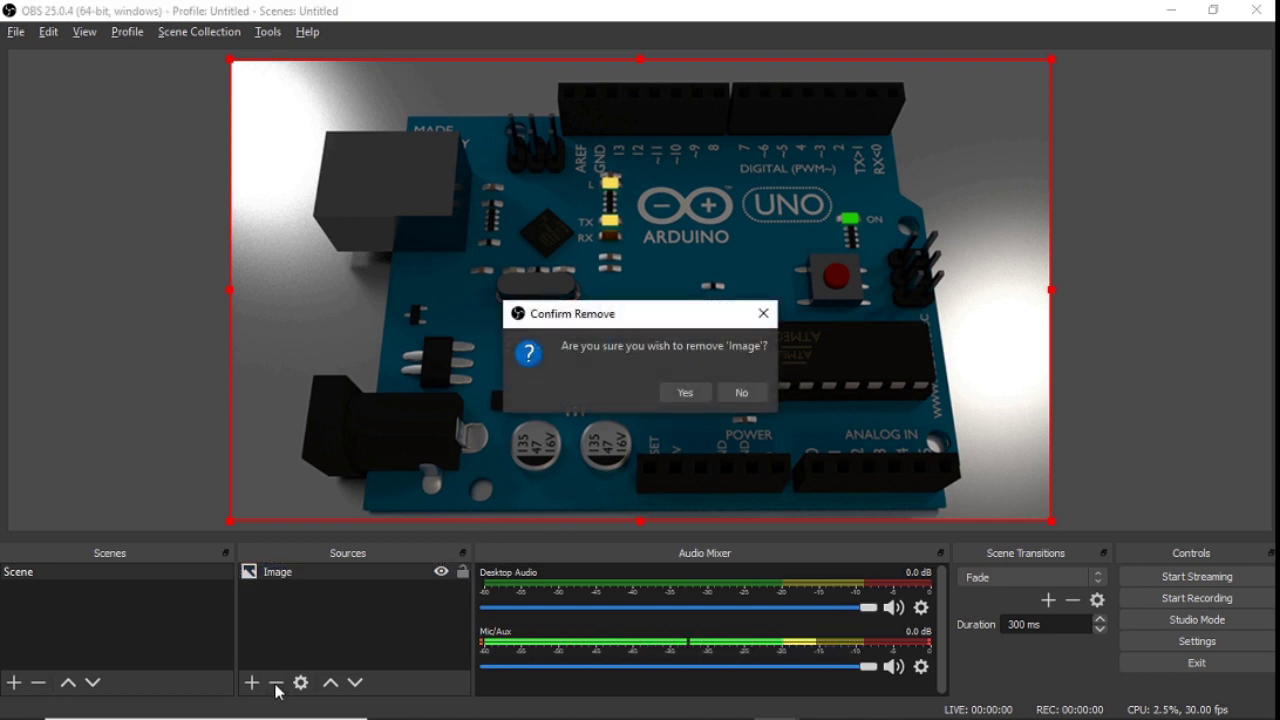
pyautogui.click(695, 394)
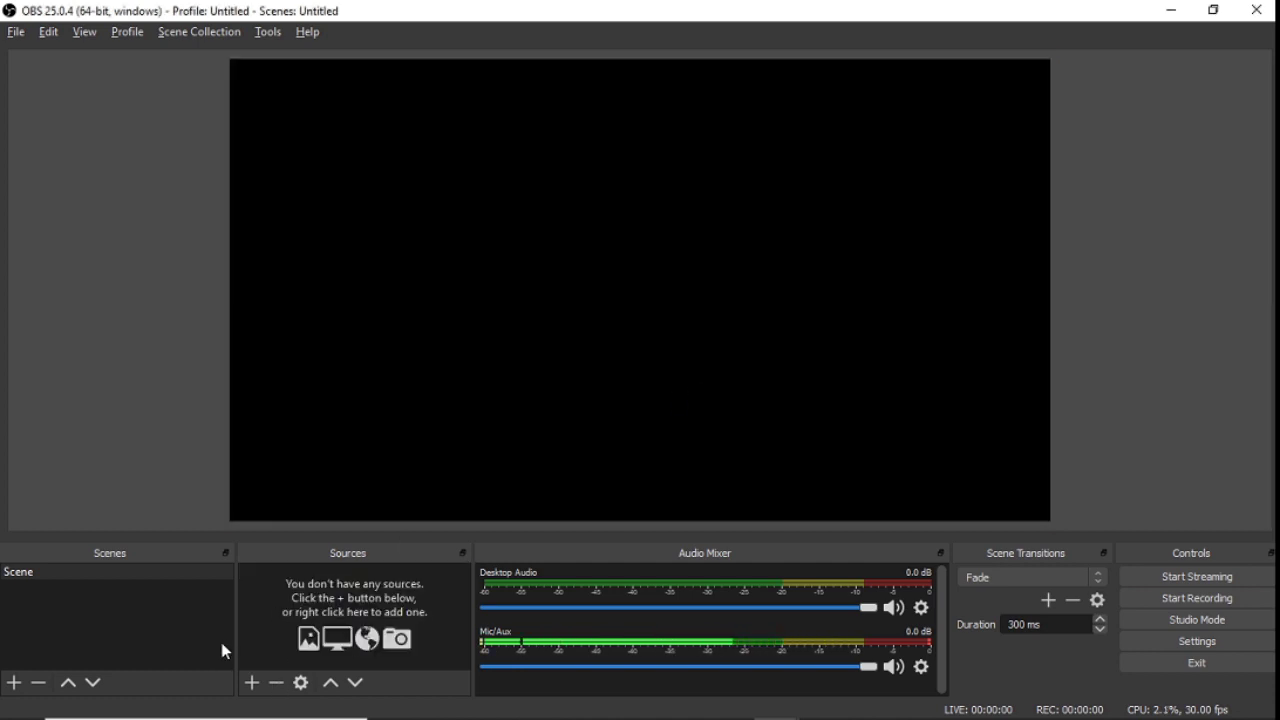
# Create a new Image Slide Show source with the default name
pyautogui.click(252, 684)
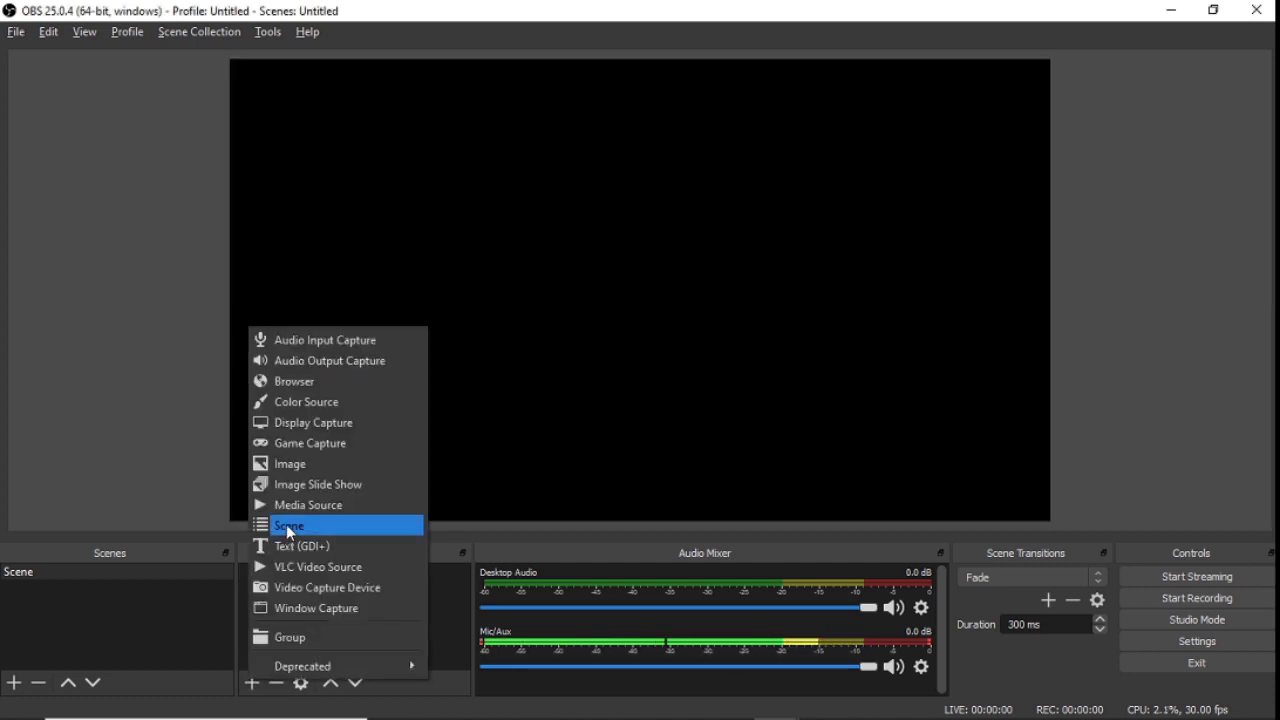
pyautogui.click(293, 487)
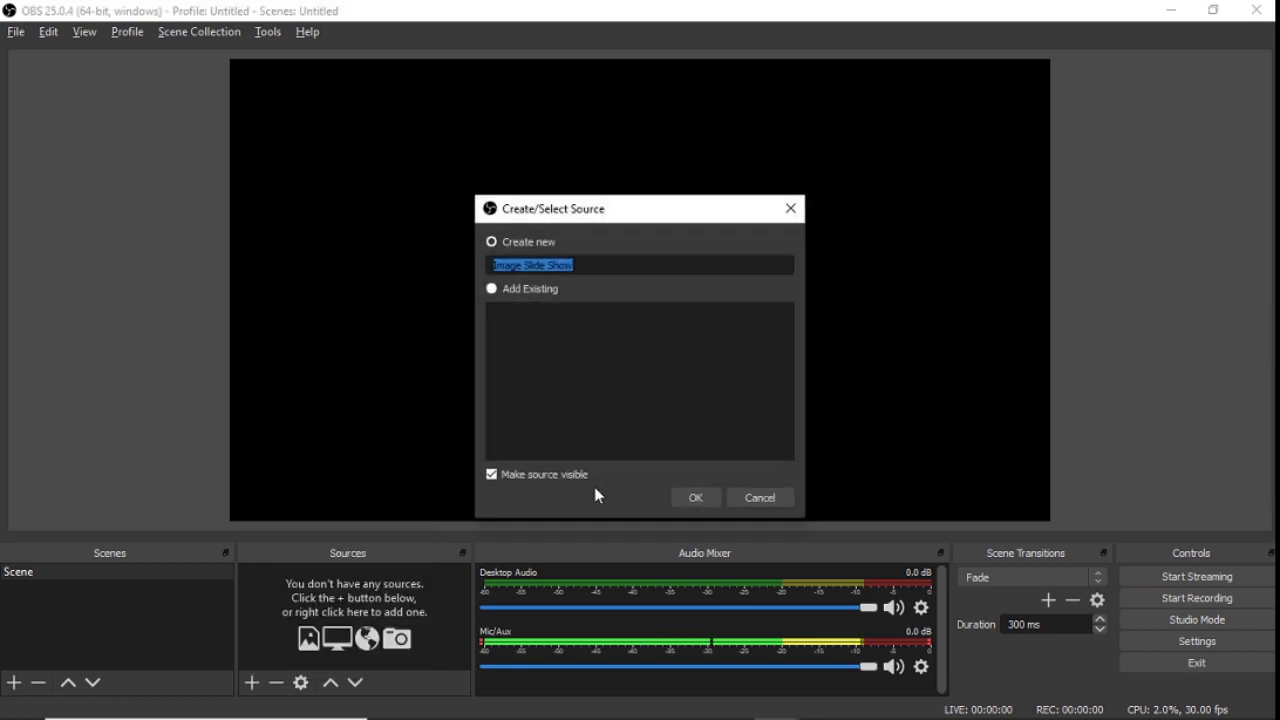
pyautogui.click(696, 498)
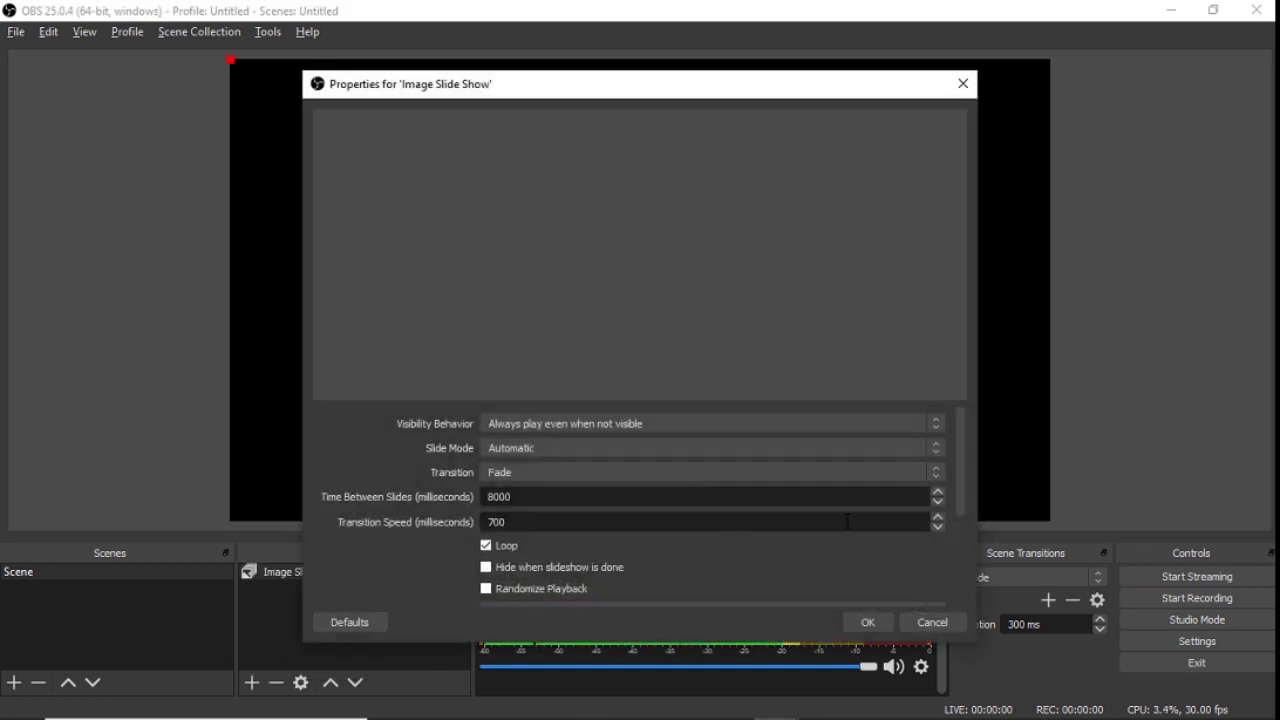
# Add Uno_Blender_Render, render-back8 and images (16) from Downloads to the slide show's image files
pyautogui.moveTo(961, 468); pyautogui.dragTo(964, 581)
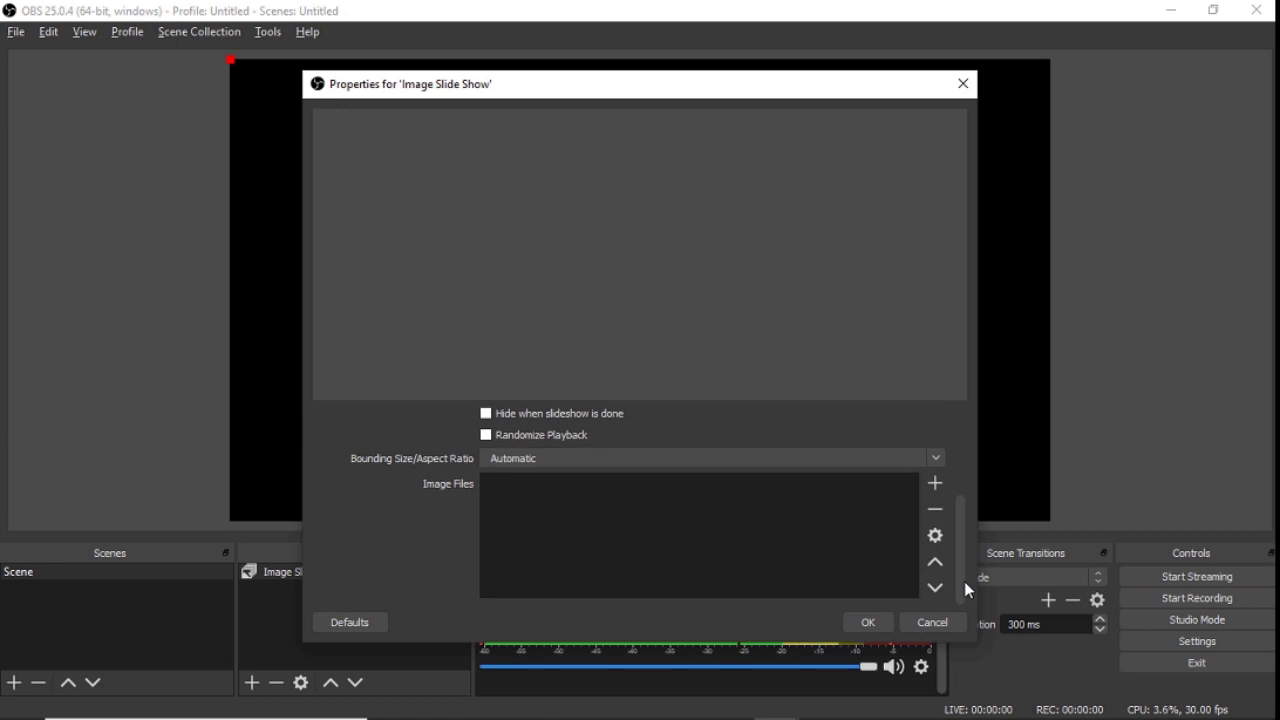
pyautogui.click(936, 490)
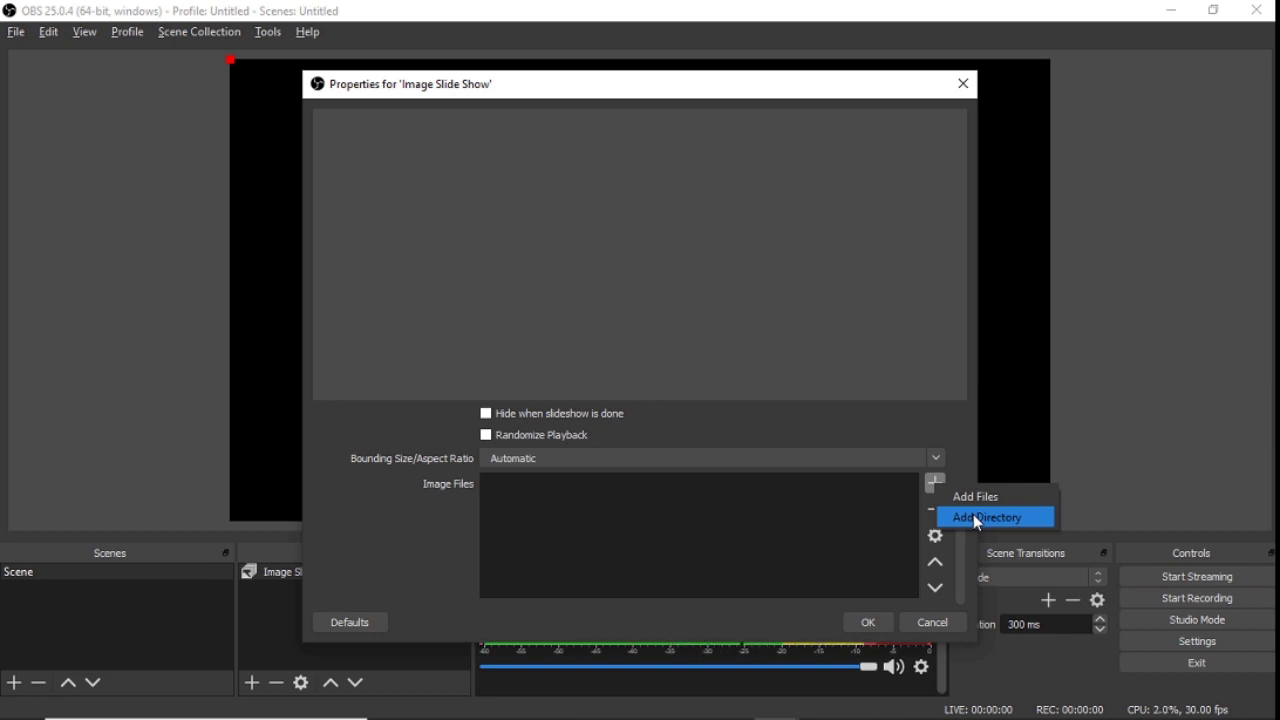
pyautogui.click(980, 500)
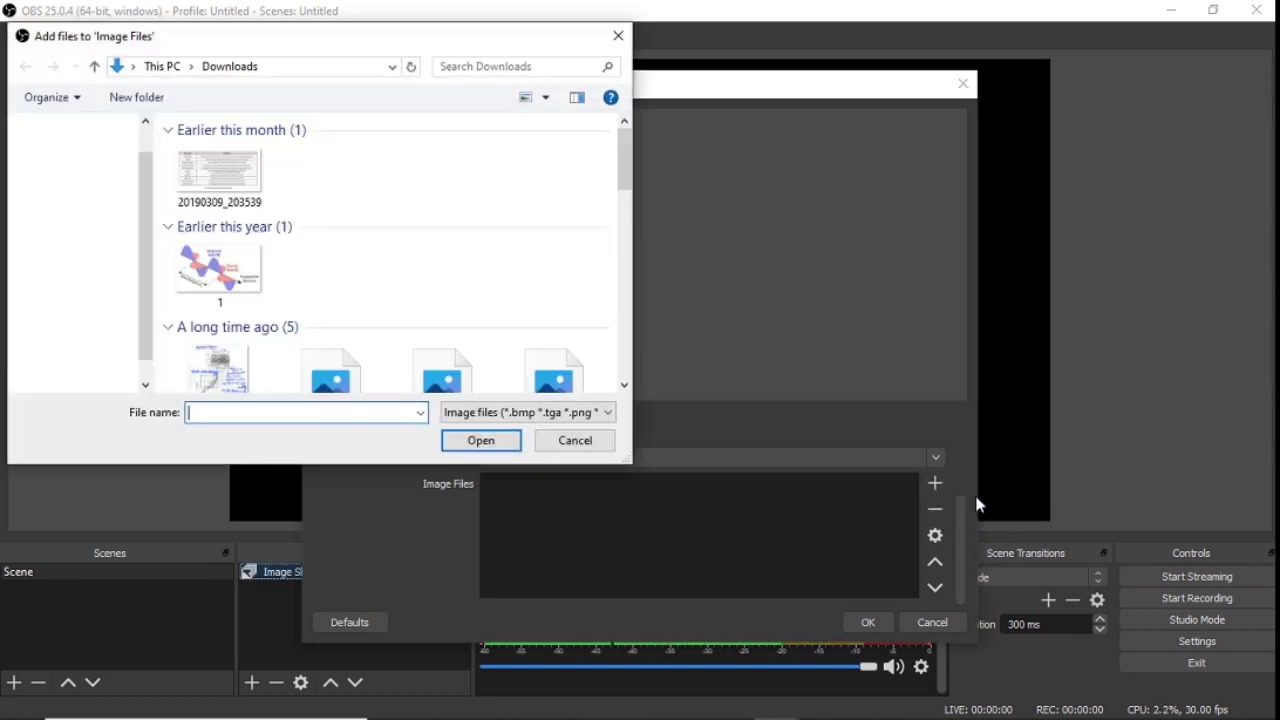
pyautogui.click(232, 207)
pyautogui.hotkey('shift', 'Right')
pyautogui.hotkey('shift', 'Right')
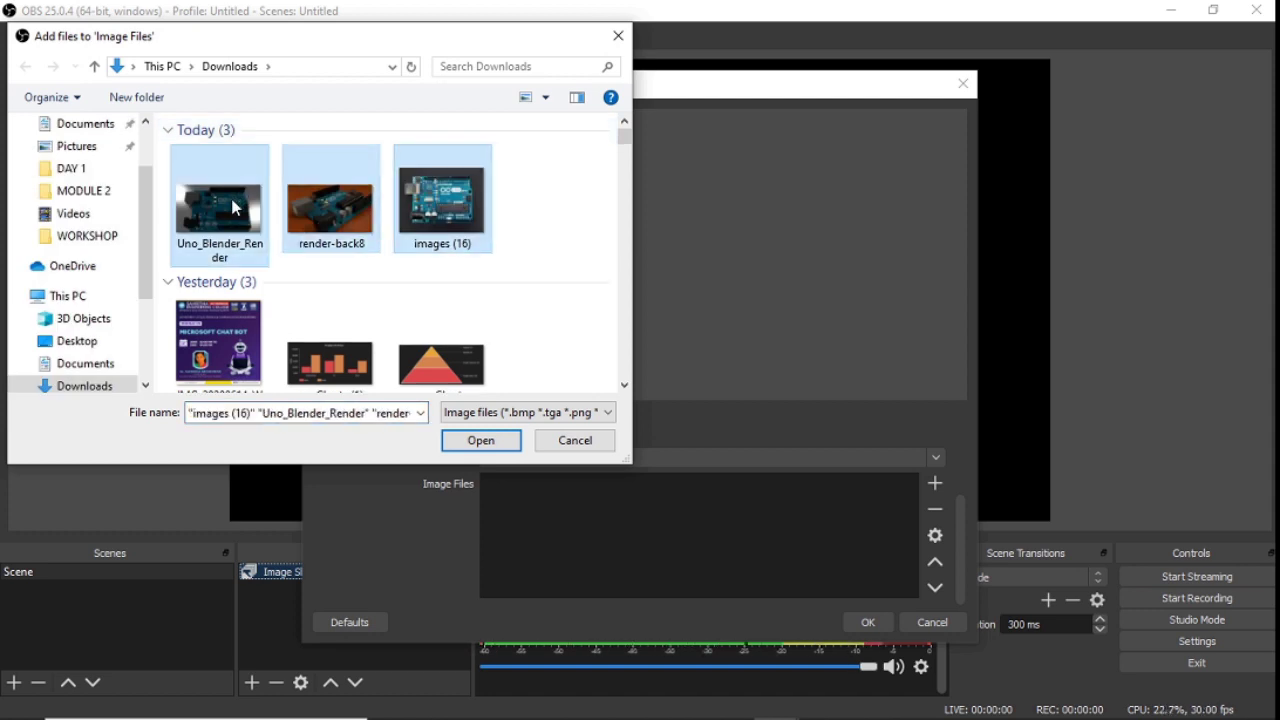
pyautogui.press('Return')
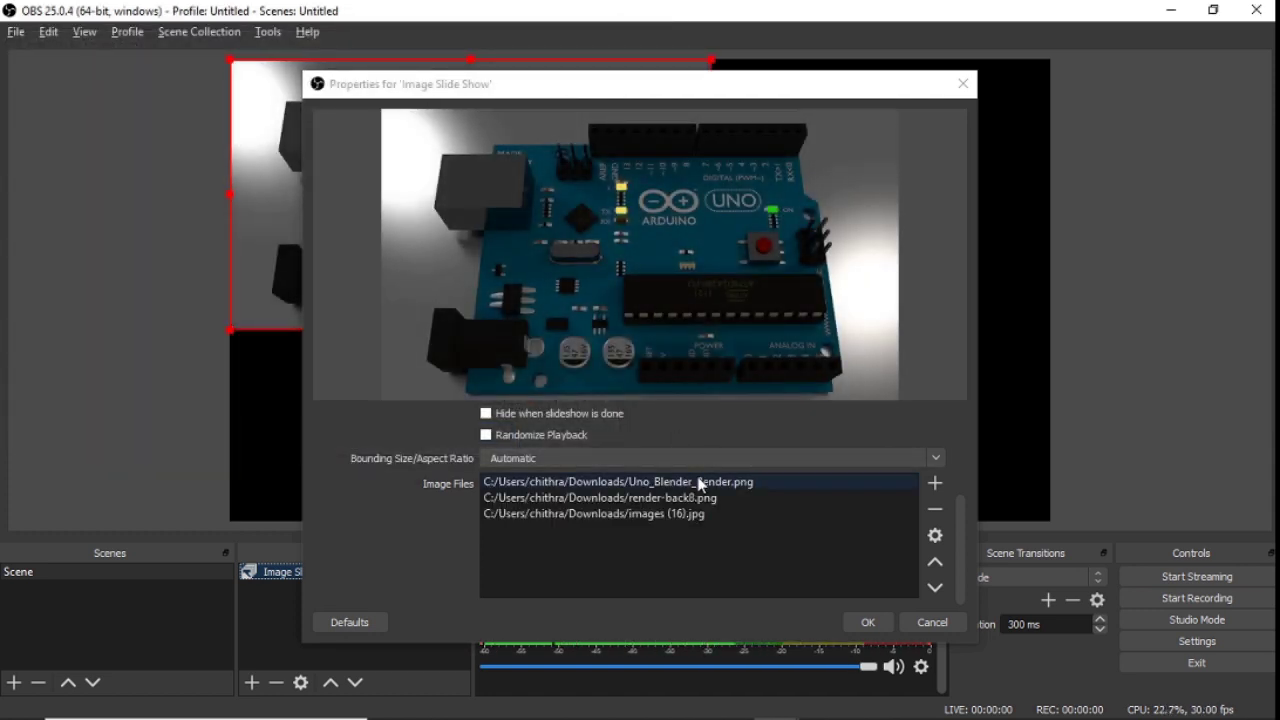
# Check the three entries in the slide show's image file list and accept the source properties
pyautogui.click(693, 498)
pyautogui.click(691, 481)
pyautogui.click(691, 514)
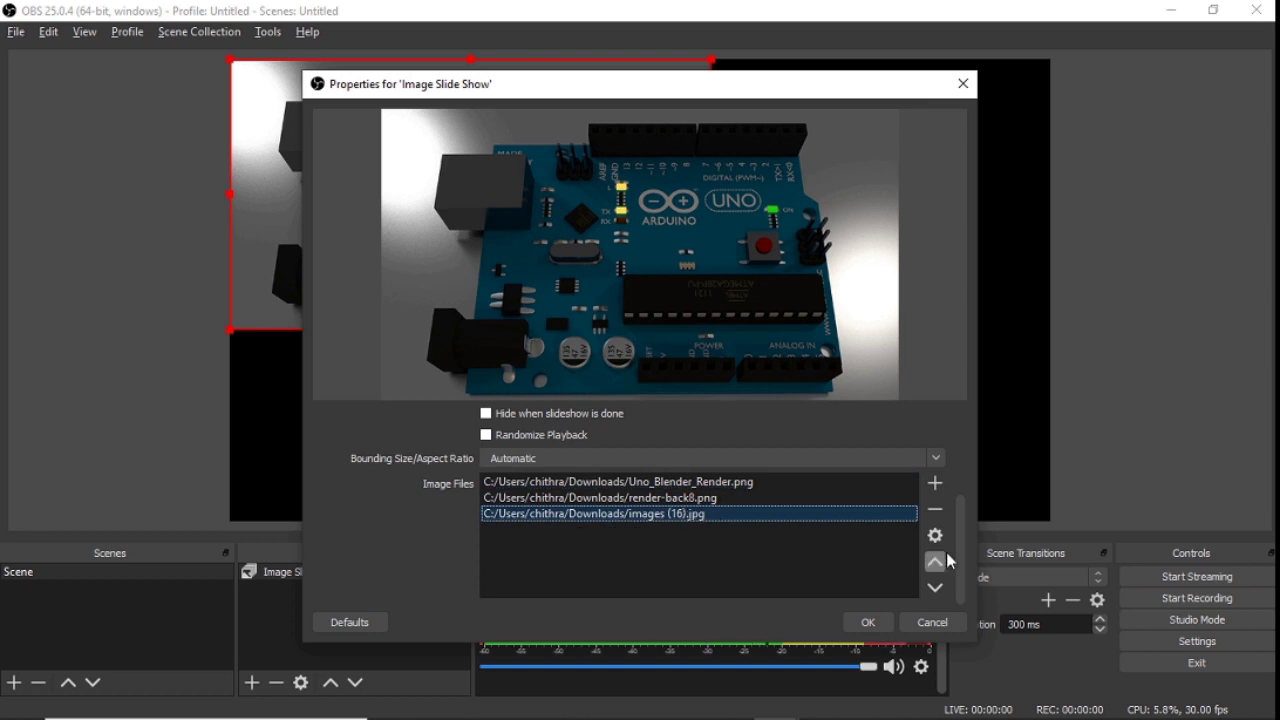
pyautogui.click(781, 481)
pyautogui.click(865, 622)
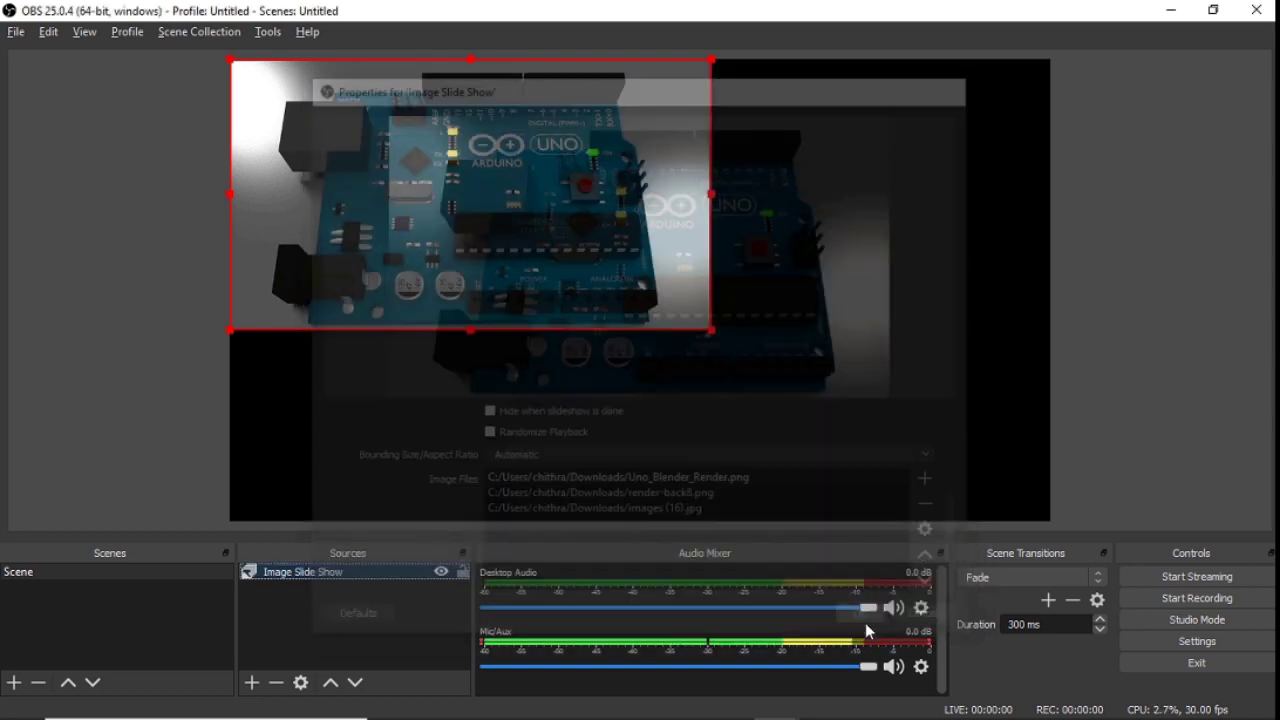
# Transform the Image Slide Show source in the preview so that it fits to the screen
pyautogui.rightClick(579, 269)
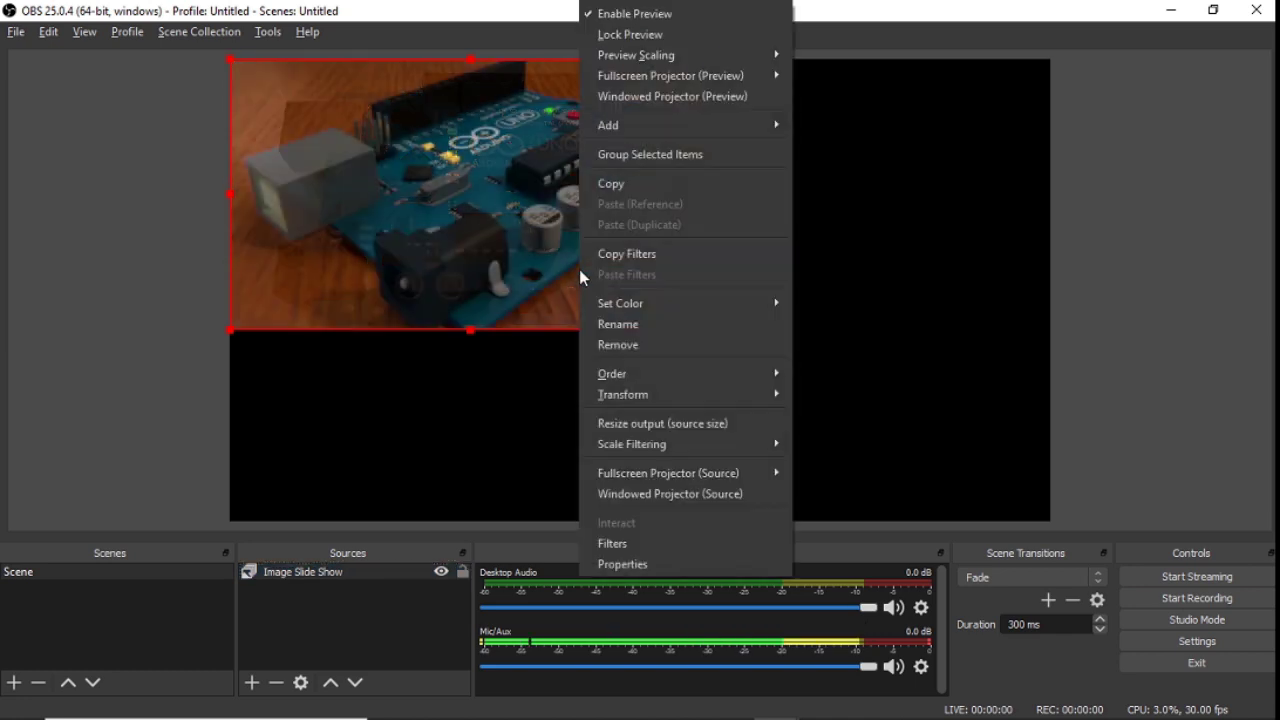
pyautogui.moveTo(751, 394)
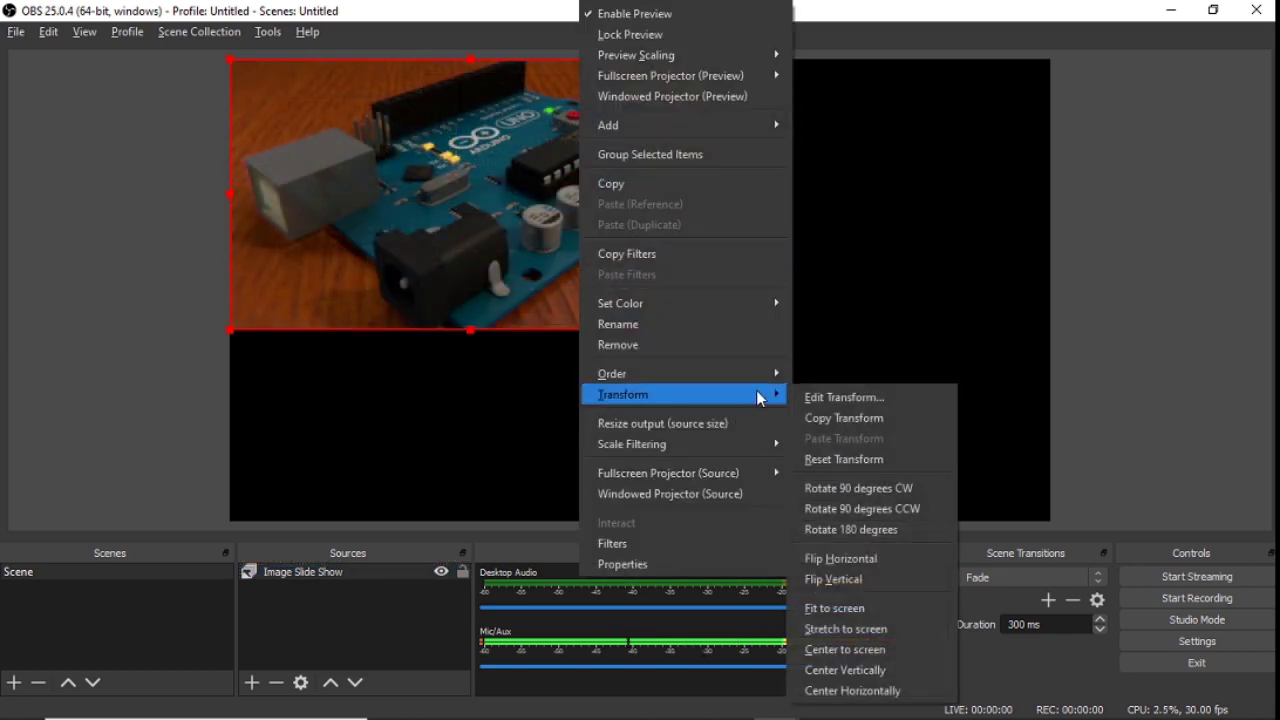
pyautogui.click(831, 609)
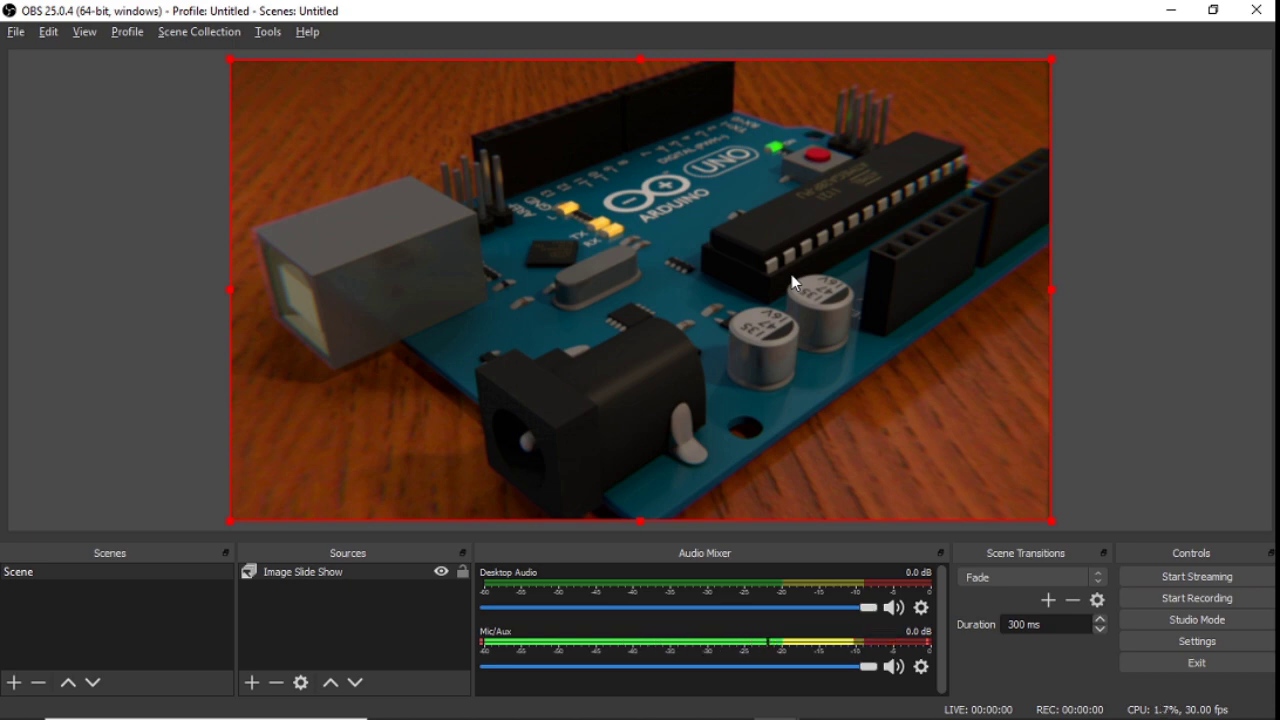
# Set the Image Slide Show's slide mode to Manual (Use hotkeys to control slideshow) and accept the properties
pyautogui.rightClick(792, 279)
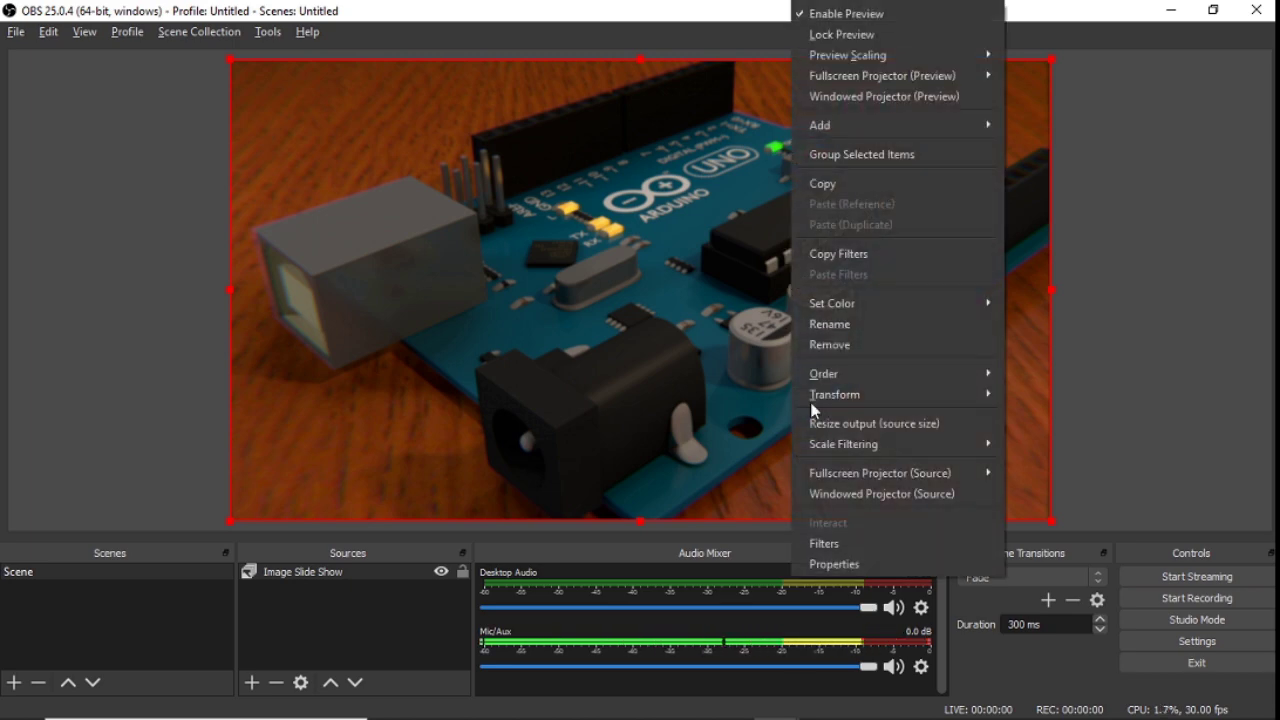
pyautogui.click(826, 566)
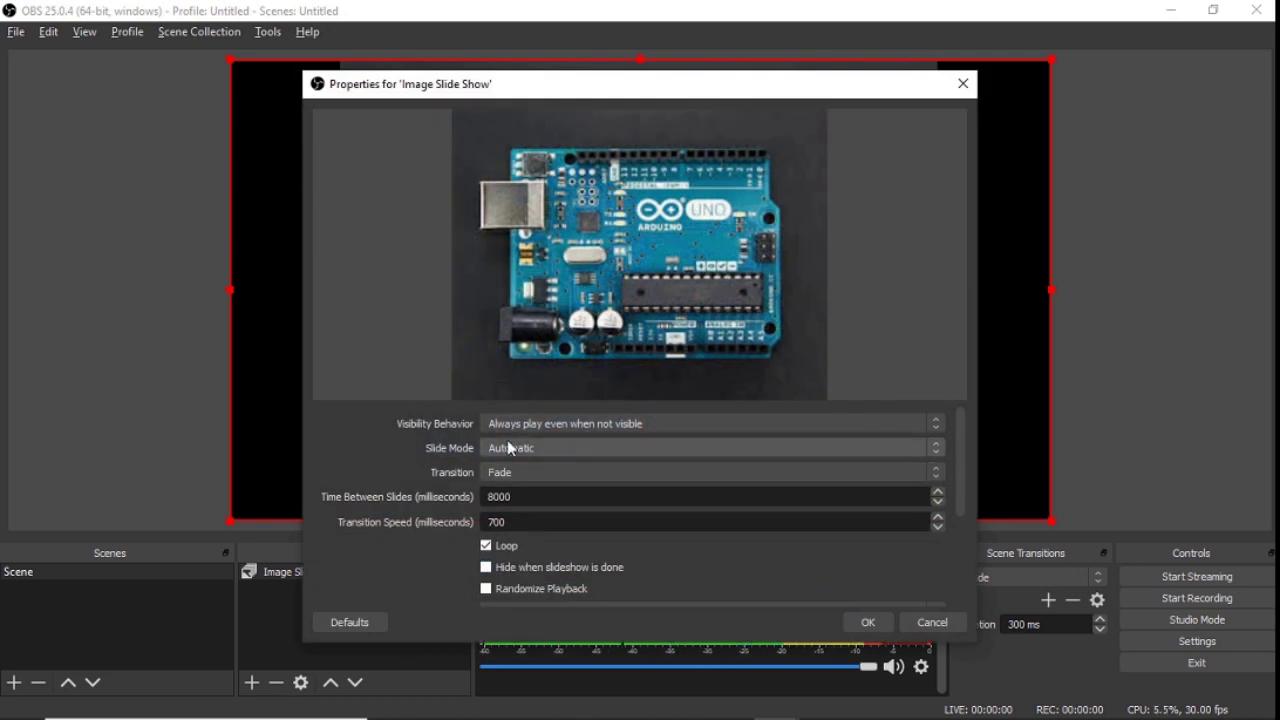
pyautogui.click(510, 449)
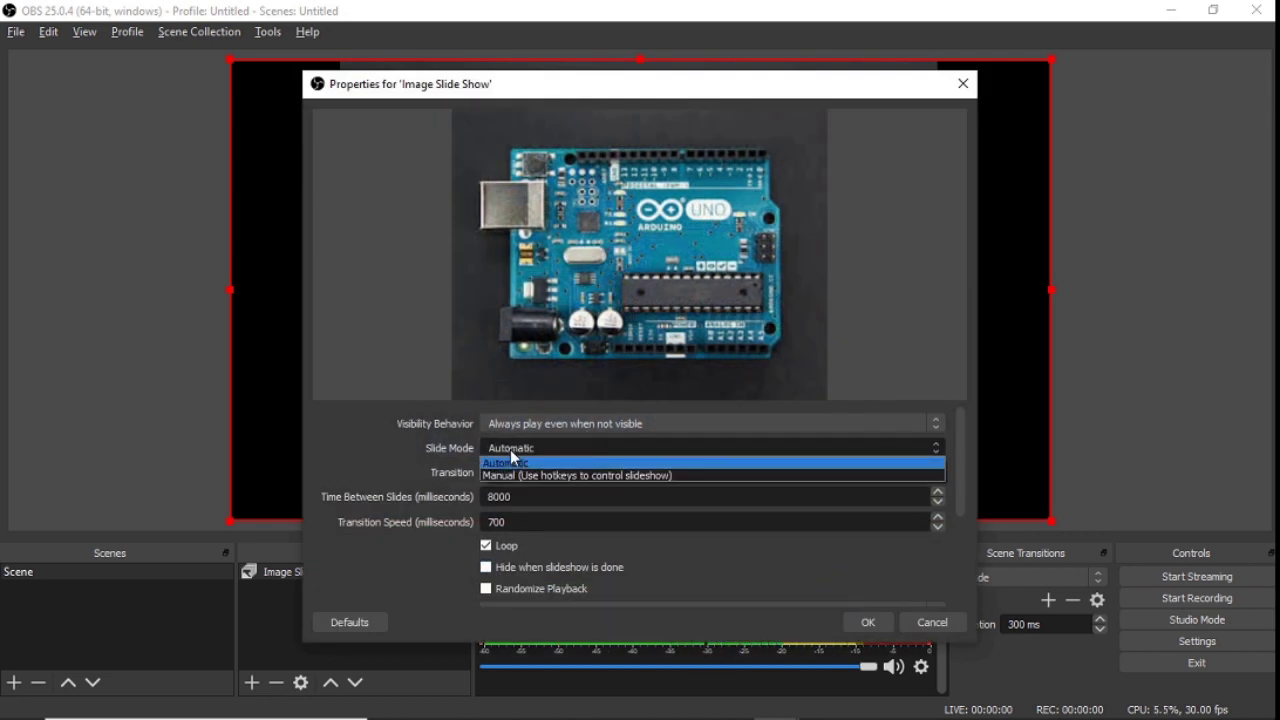
pyautogui.click(510, 474)
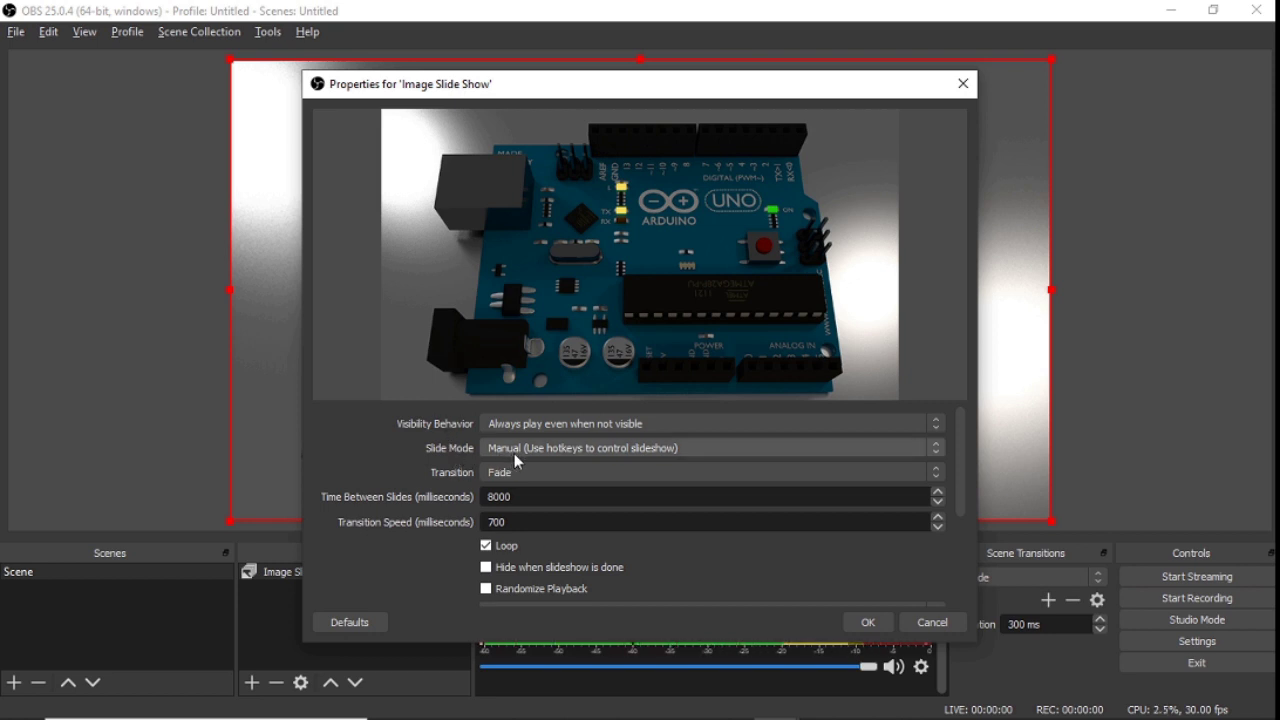
pyautogui.click(866, 623)
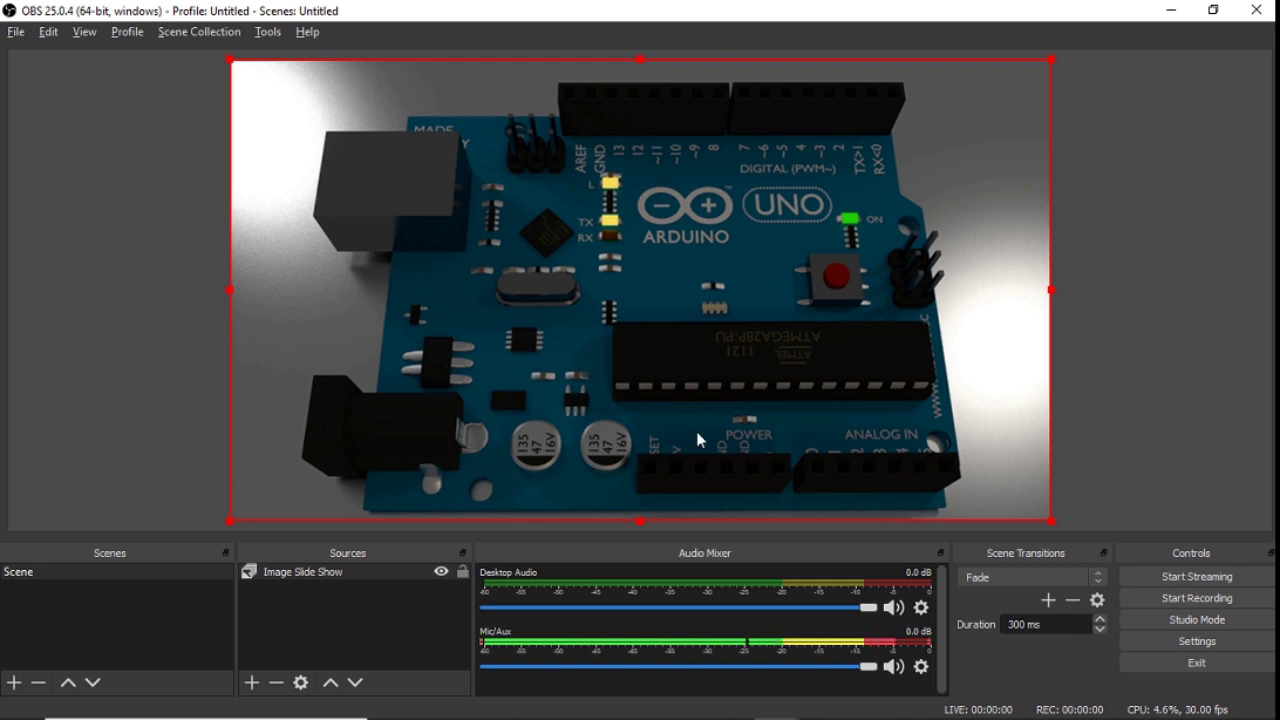
# Assign hotkey A to Next Slide and S to Previous Slide for the Image Slide Show and save the settings
pyautogui.click(16, 32)
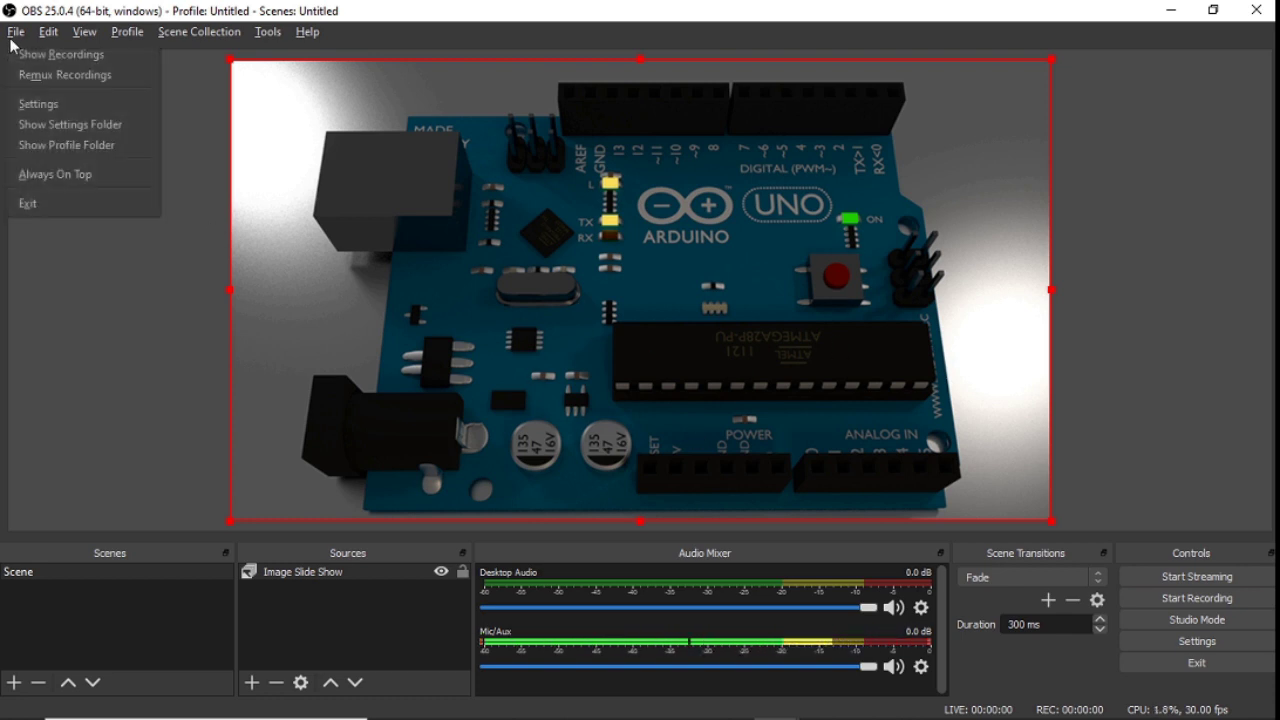
pyautogui.click(26, 103)
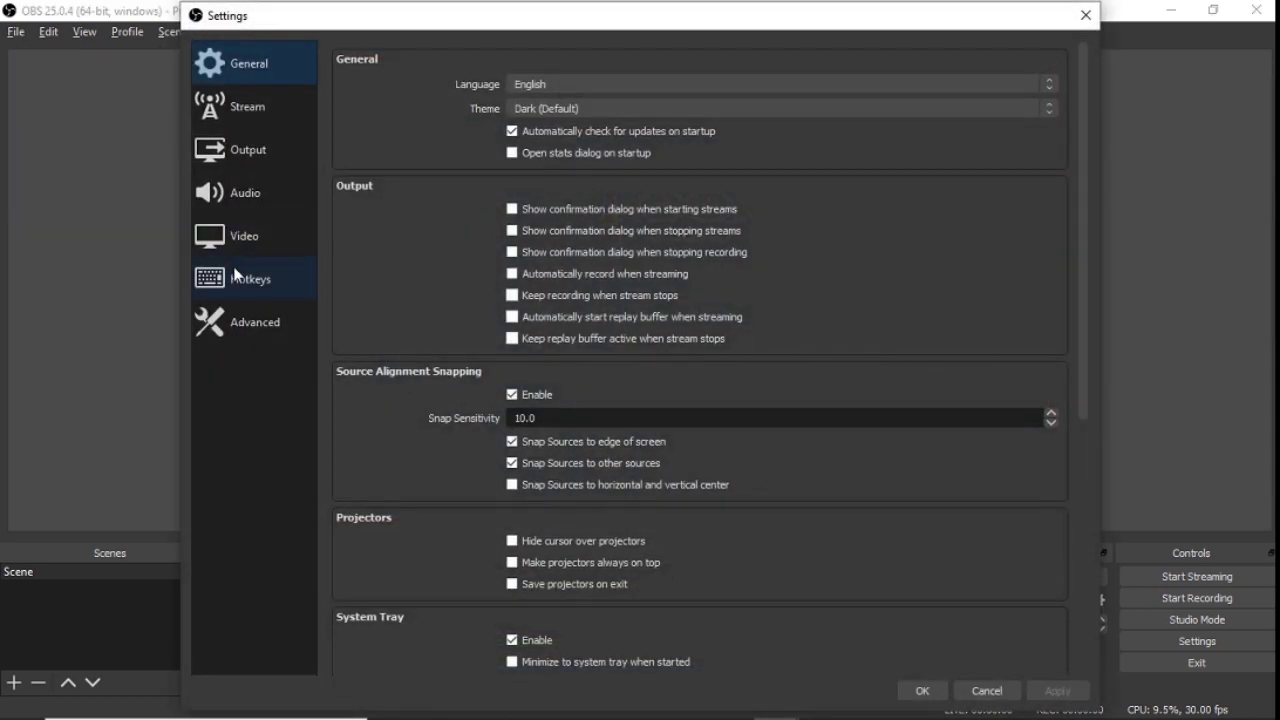
pyautogui.click(237, 276)
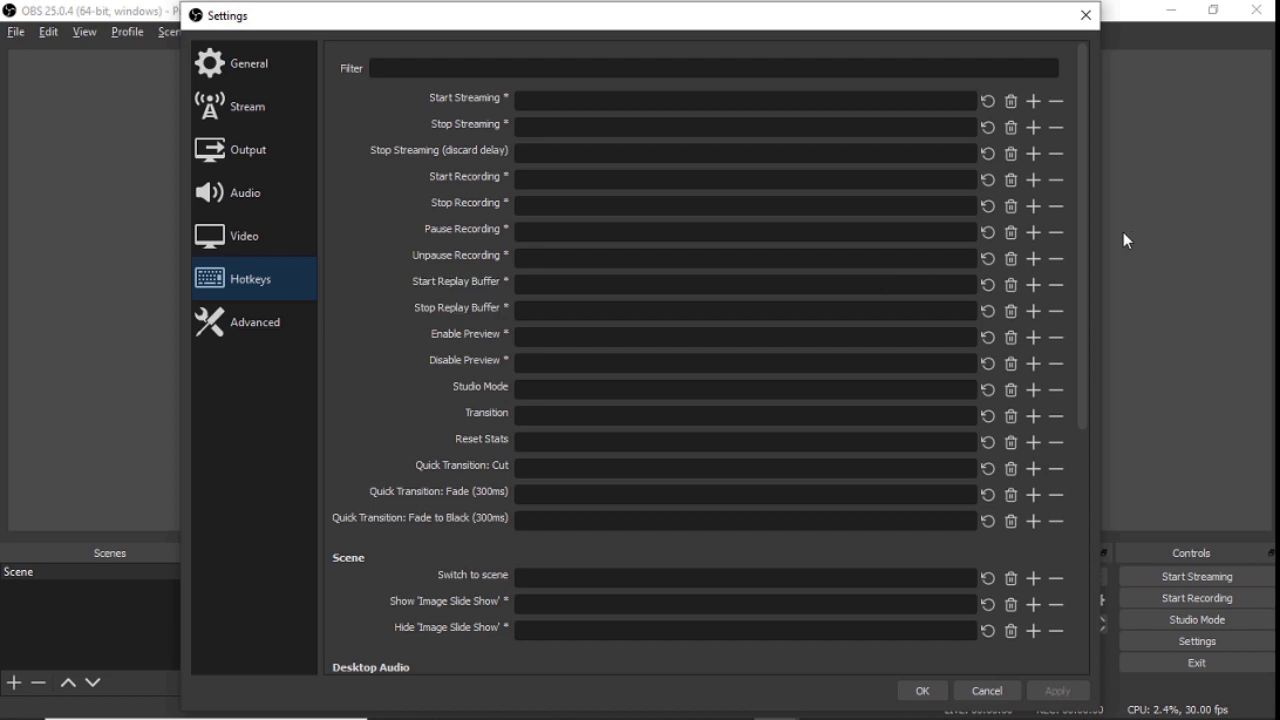
pyautogui.moveTo(1083, 219); pyautogui.dragTo(1080, 515)
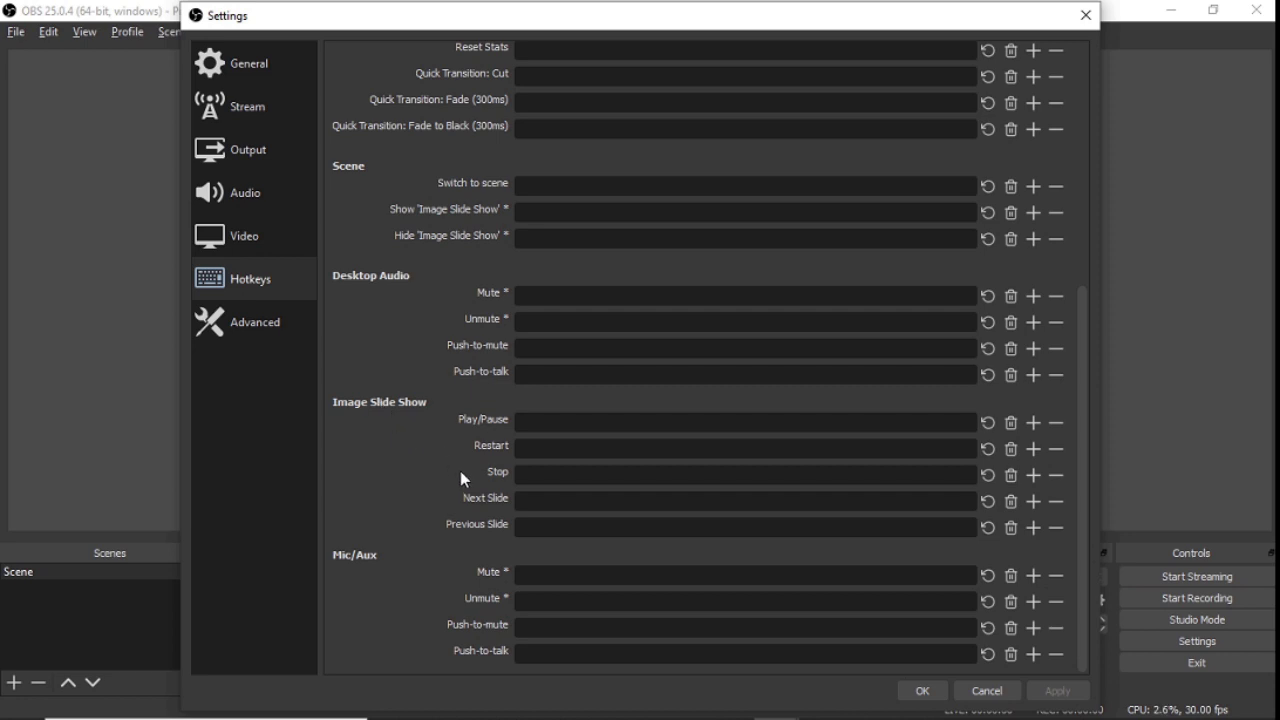
pyautogui.click(540, 503)
pyautogui.press('a')
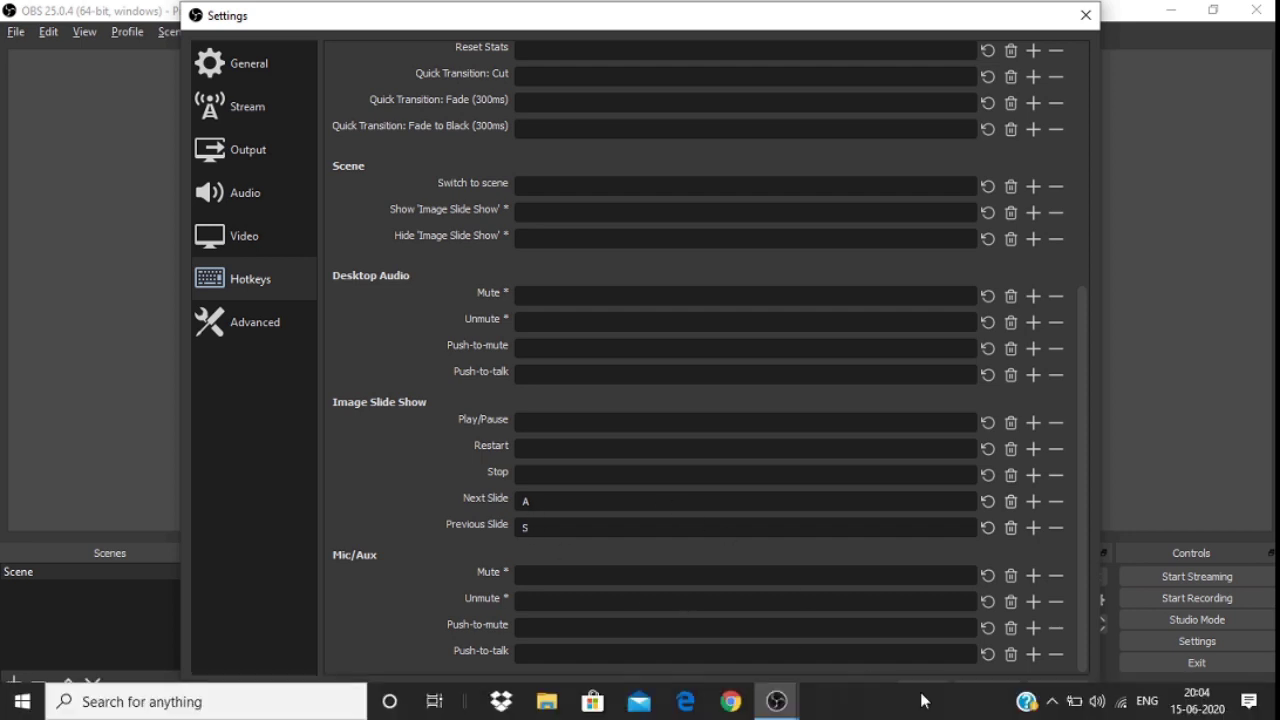
pyautogui.click(922, 691)
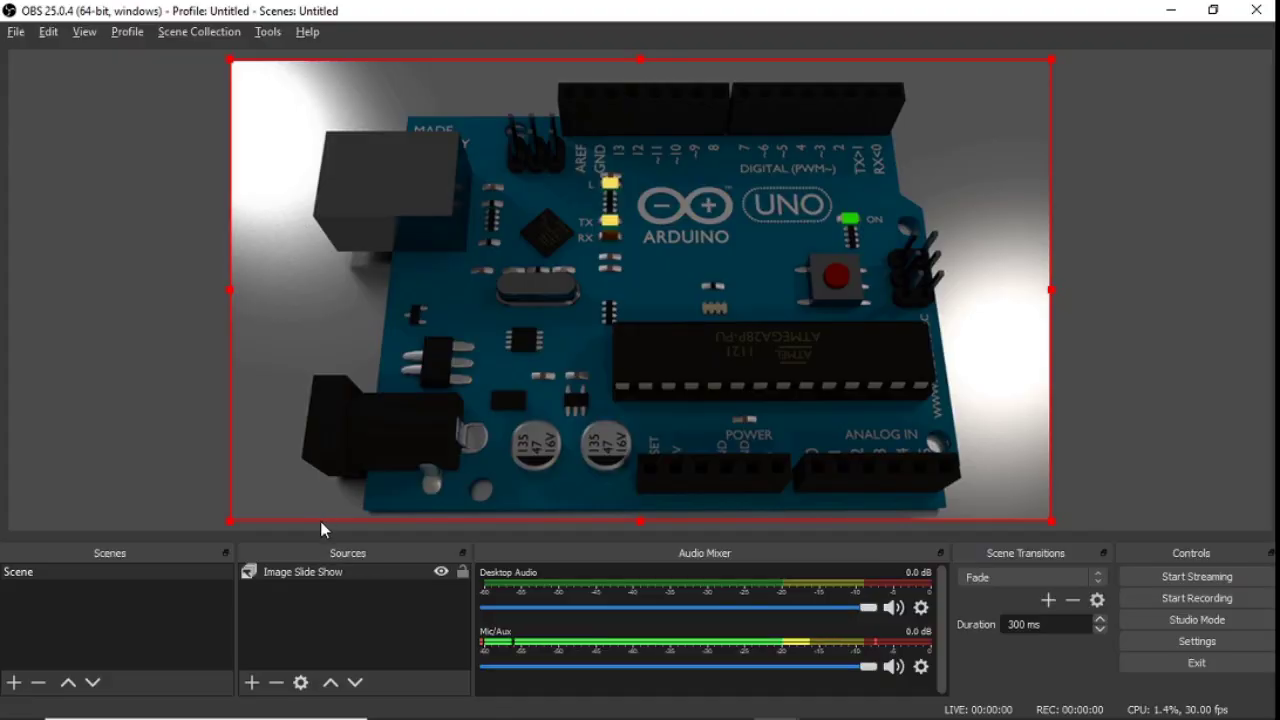
# Create a new Video Capture Device source with the default name, using the HP TrueVision HD Camera
pyautogui.click(253, 682)
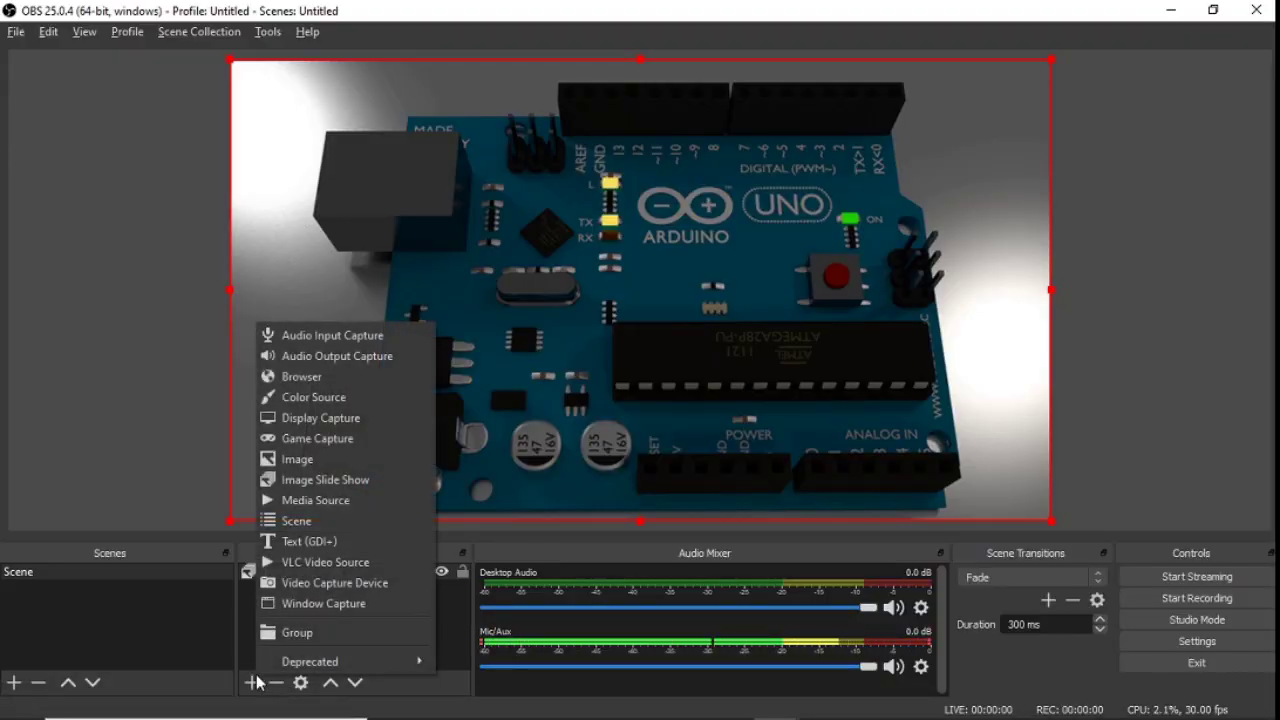
pyautogui.click(325, 588)
pyautogui.click(708, 496)
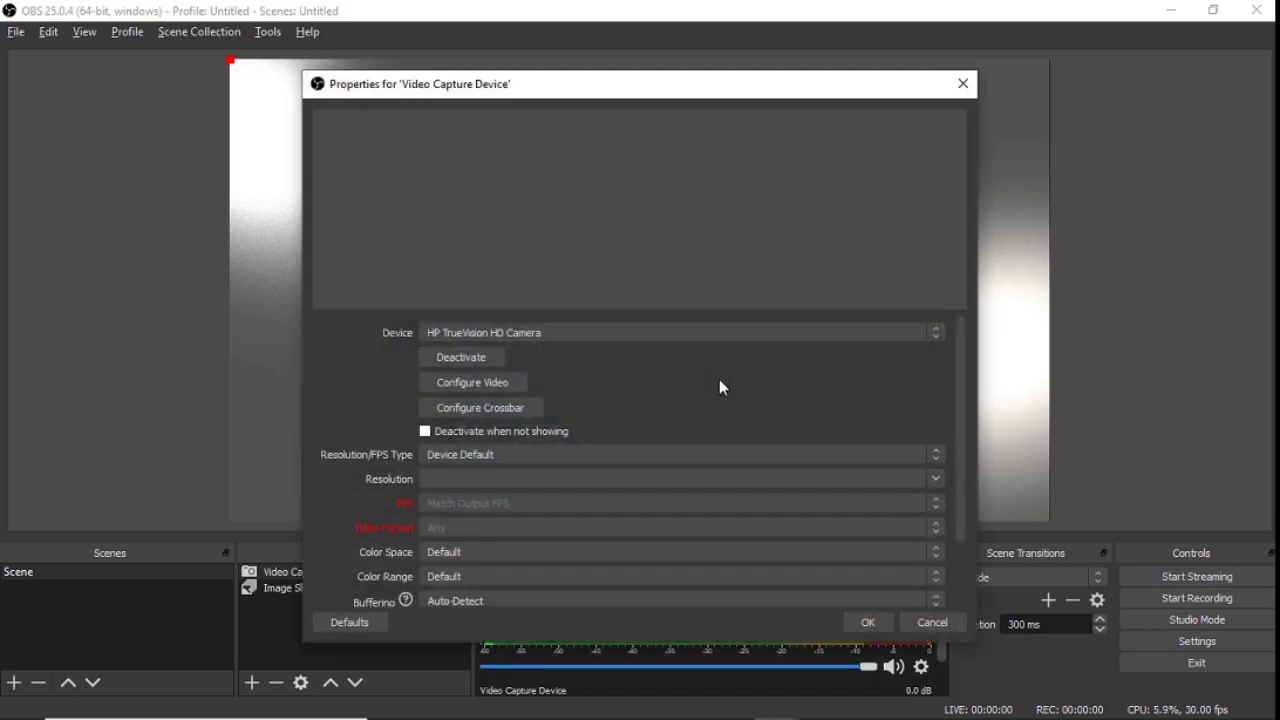
pyautogui.click(866, 622)
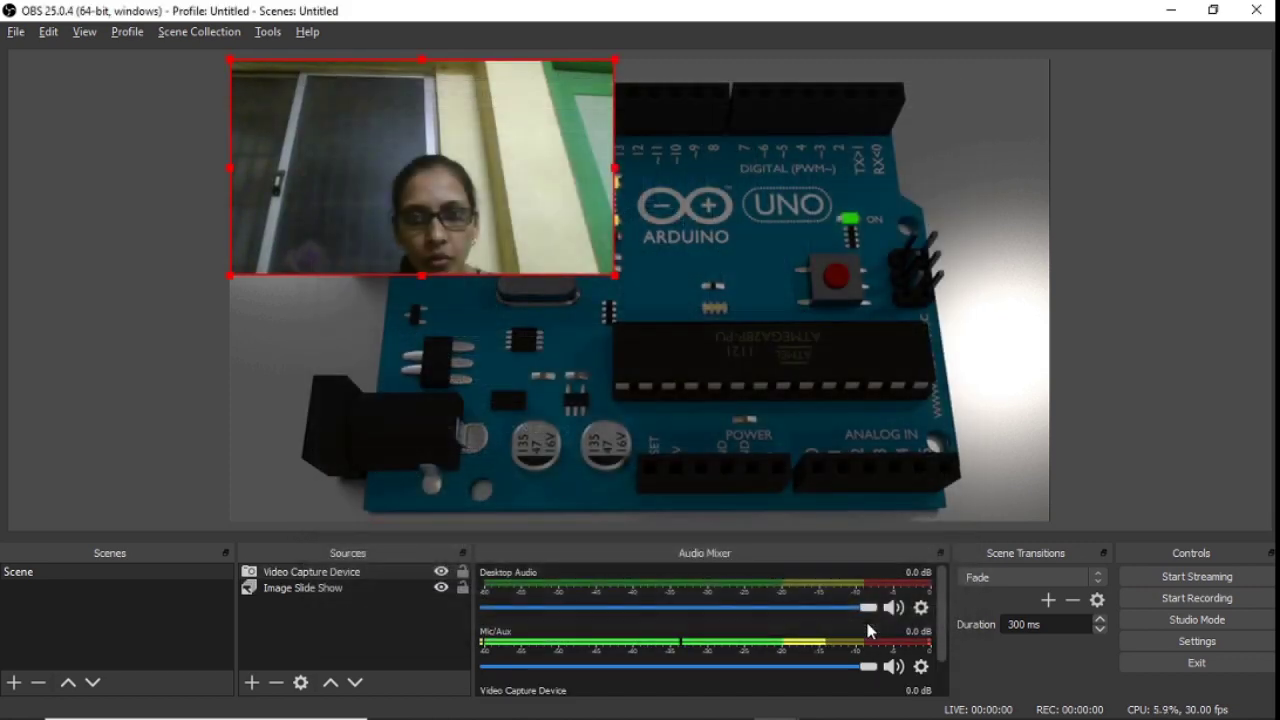
# Shrink the webcam video and place it over the upper-left part of the slide show image
pyautogui.moveTo(613, 273); pyautogui.dragTo(1143, 274)
pyautogui.moveTo(758, 61); pyautogui.dragTo(453, 167)
pyautogui.click(644, 307)
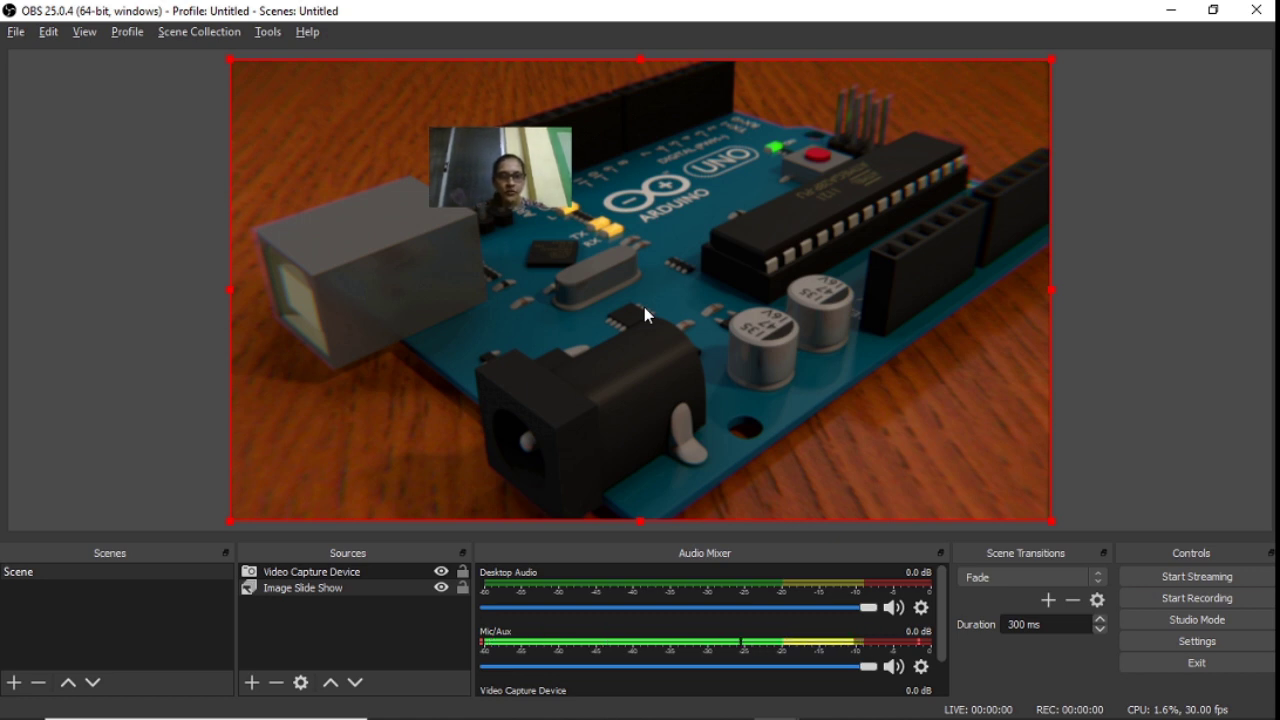
# Remove the Video Capture Device source from the scene
pyautogui.click(320, 577)
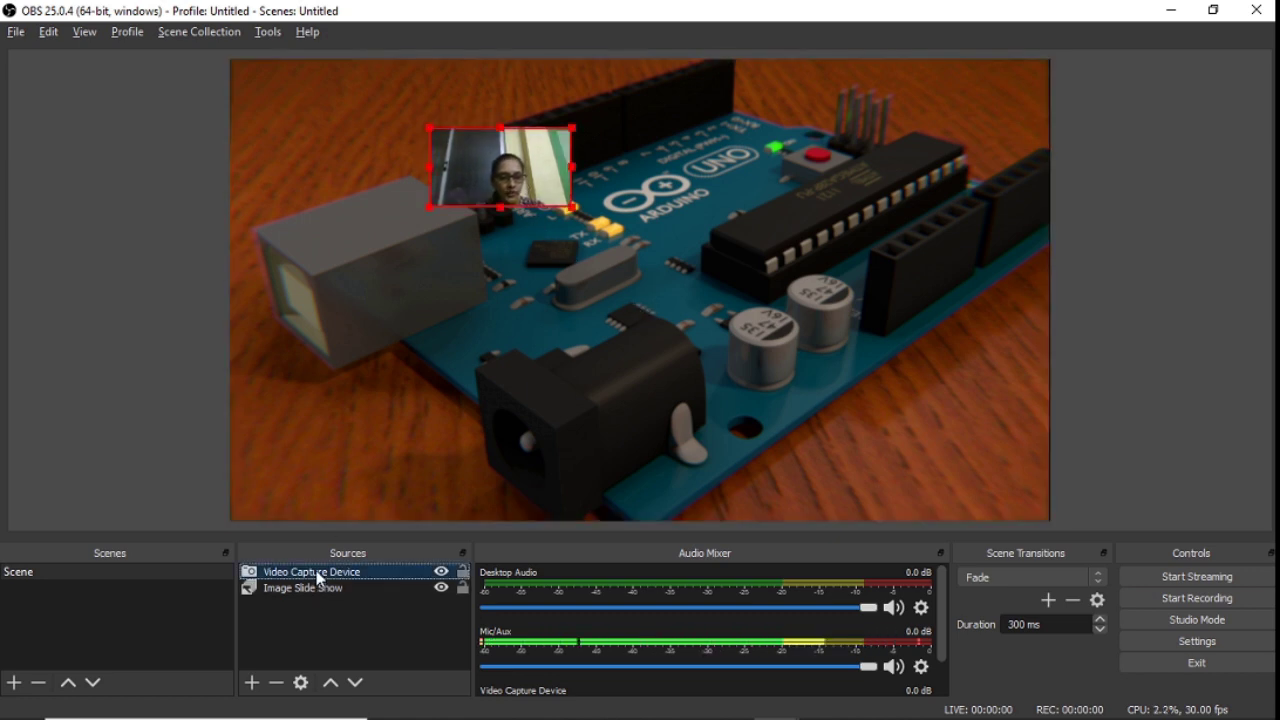
pyautogui.click(276, 683)
pyautogui.click(730, 391)
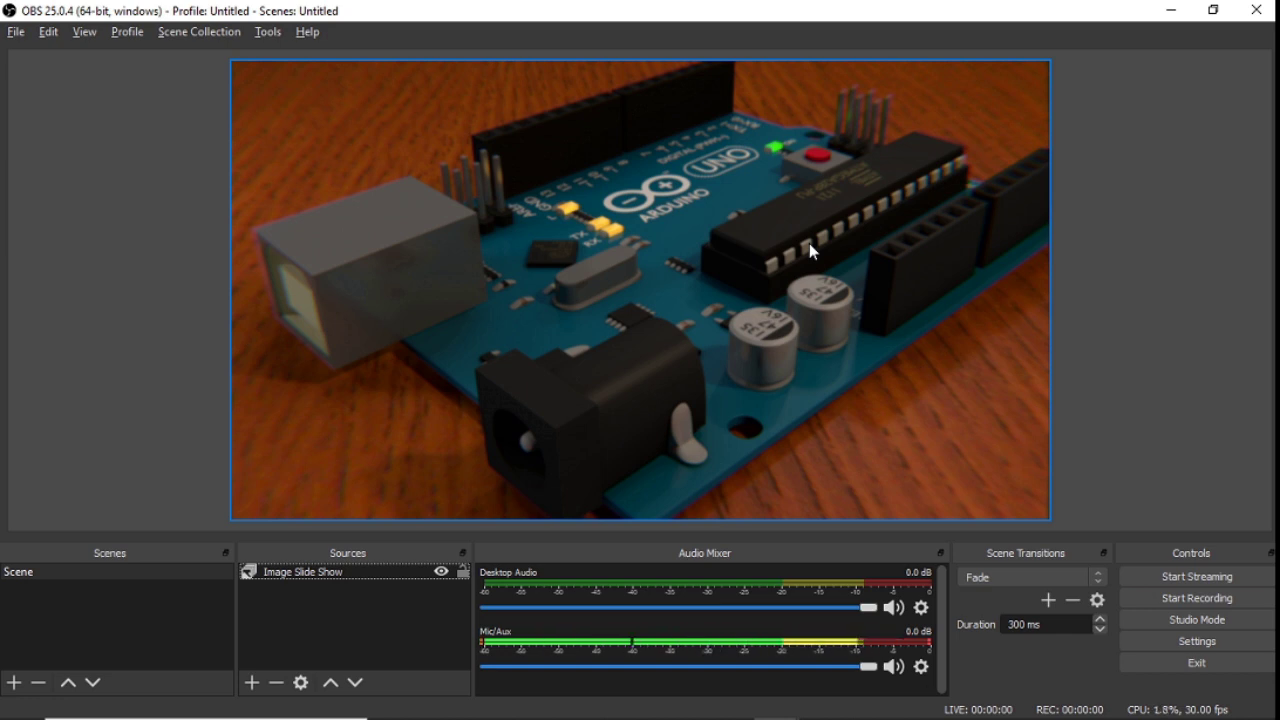
pyautogui.click(252, 683)
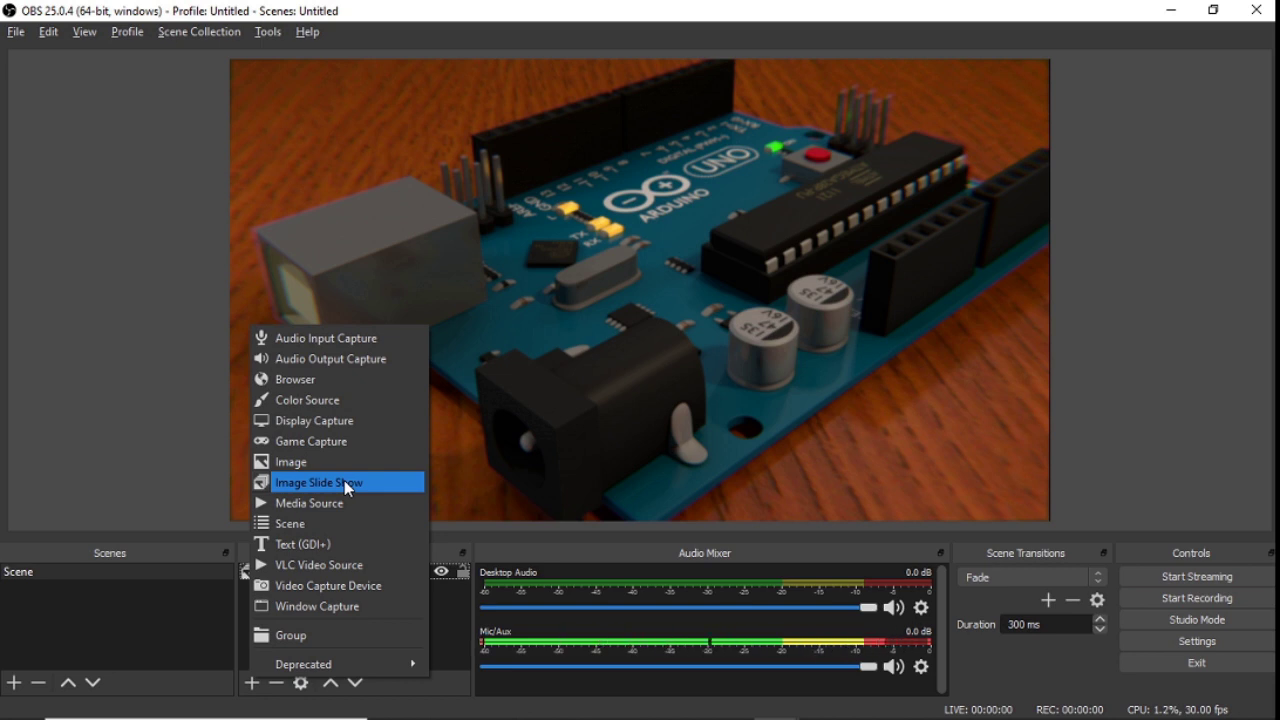
pyautogui.click(344, 482)
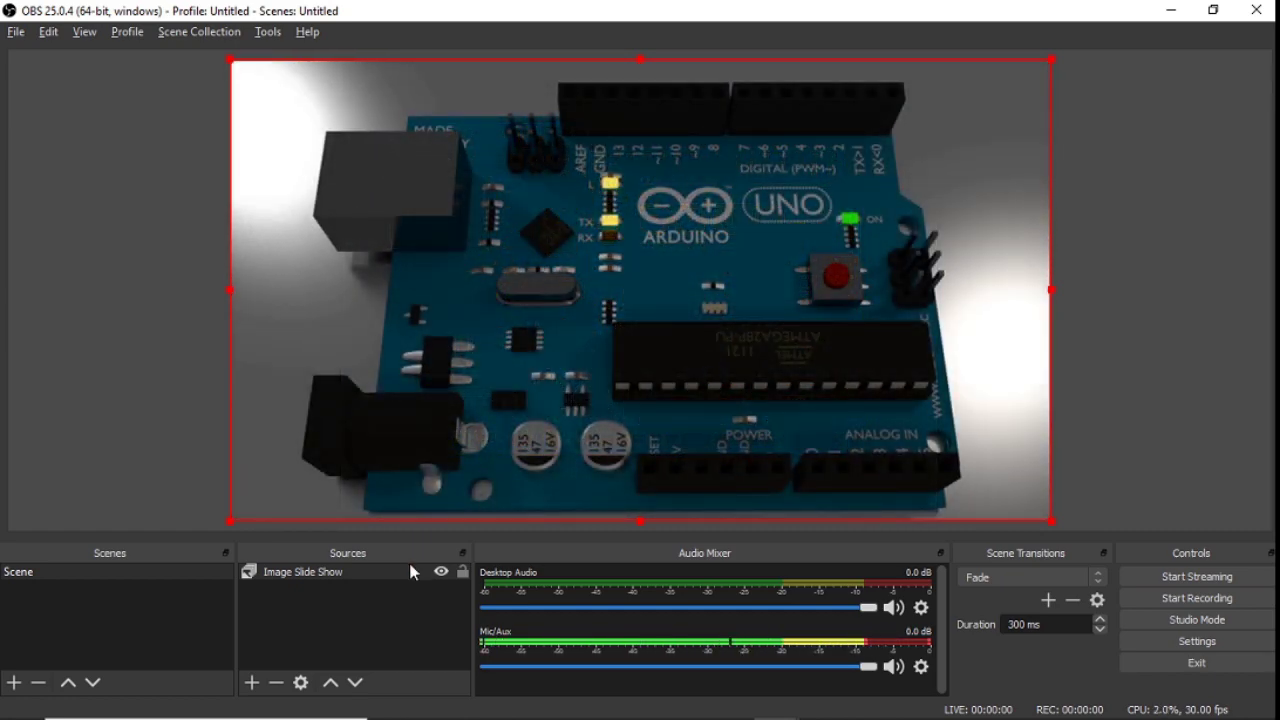
pyautogui.click(251, 685)
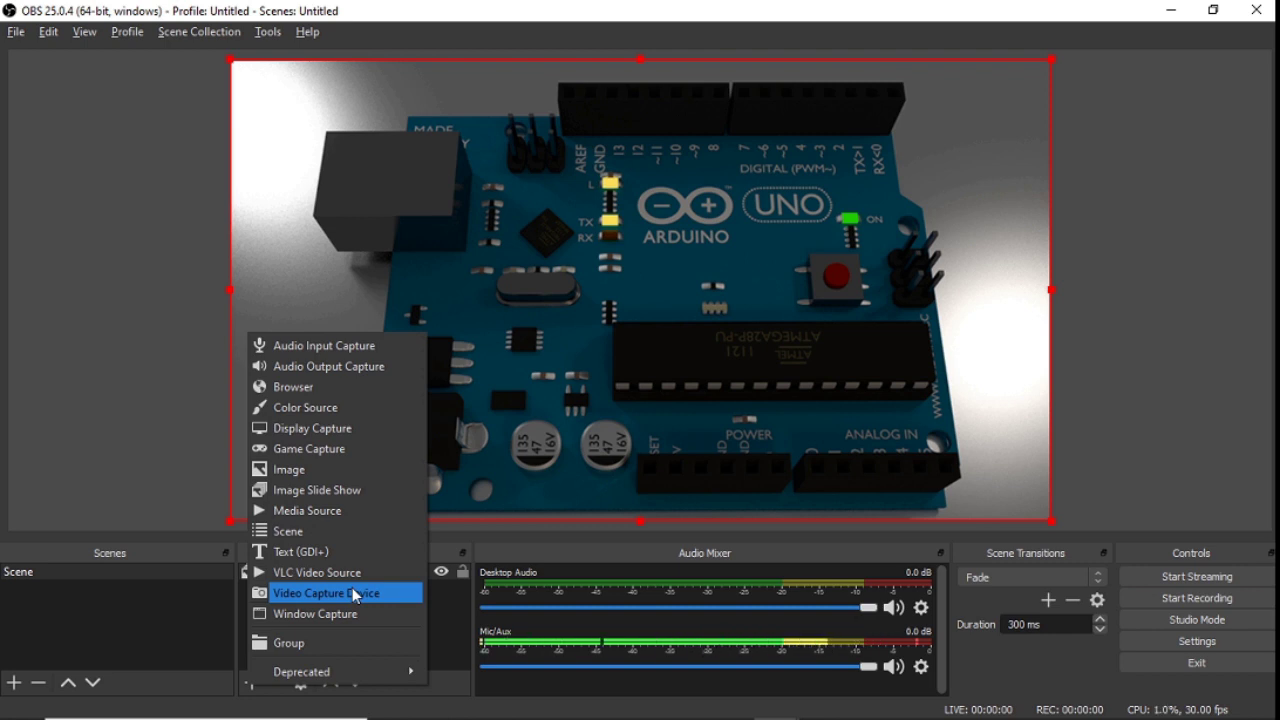
pyautogui.click(1093, 369)
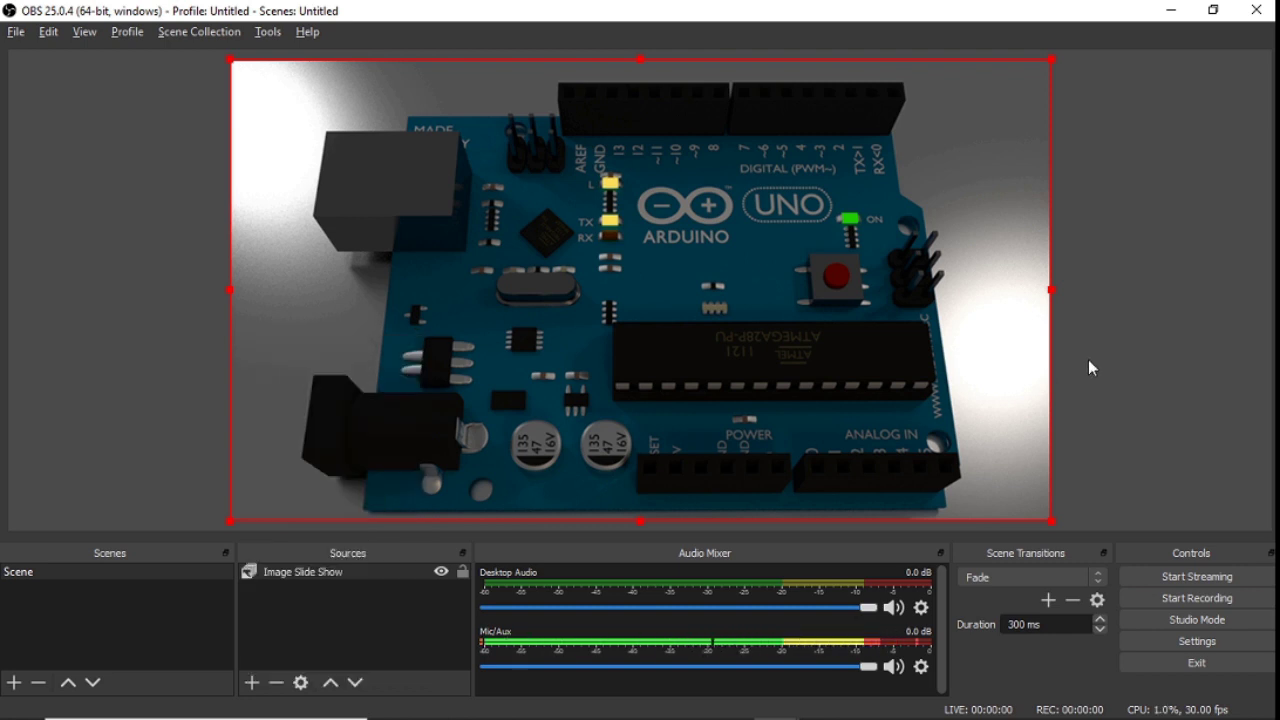
pyautogui.click(1093, 369)
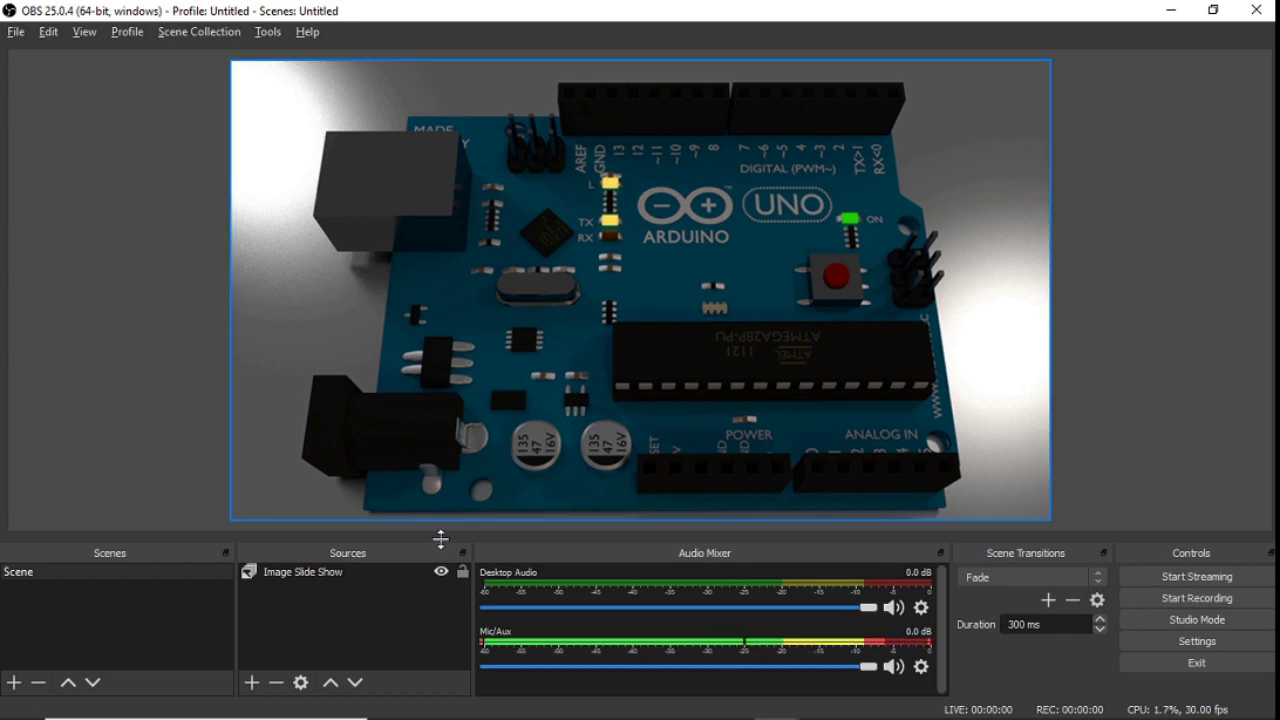
# Create a new Text (GDI+) source with the default name and enter the text ARDUINO
pyautogui.click(253, 684)
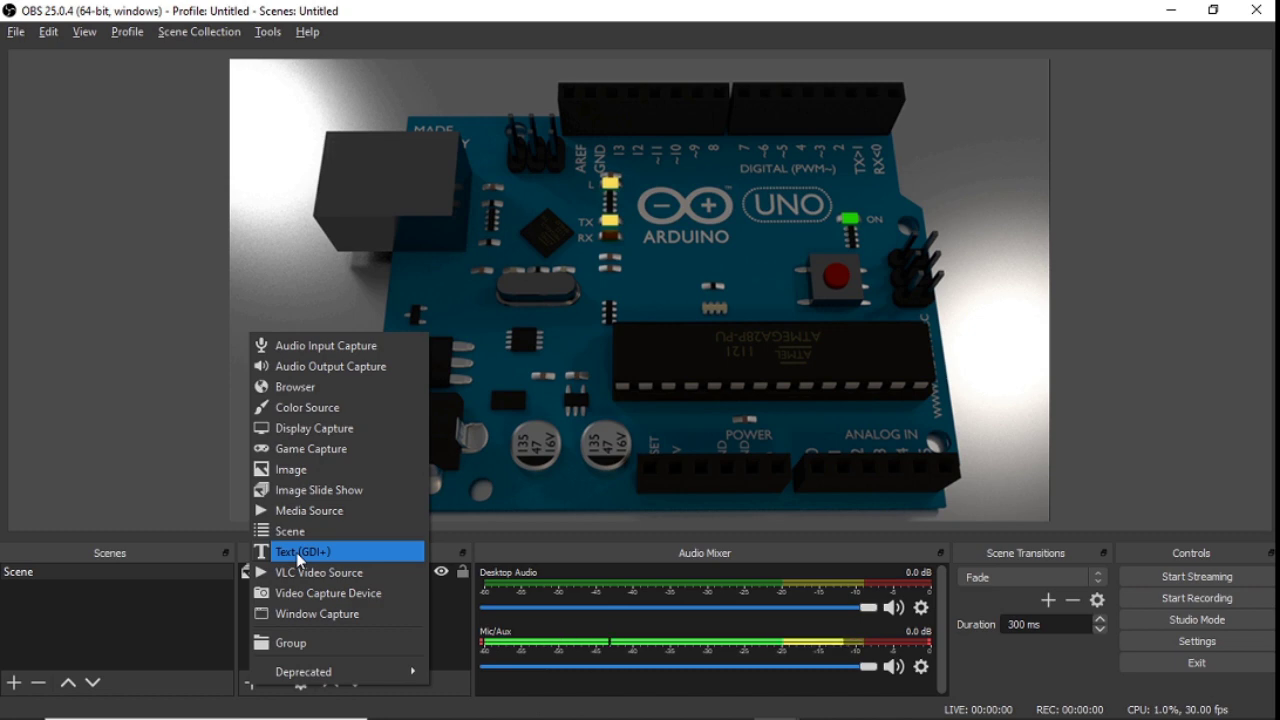
pyautogui.click(300, 553)
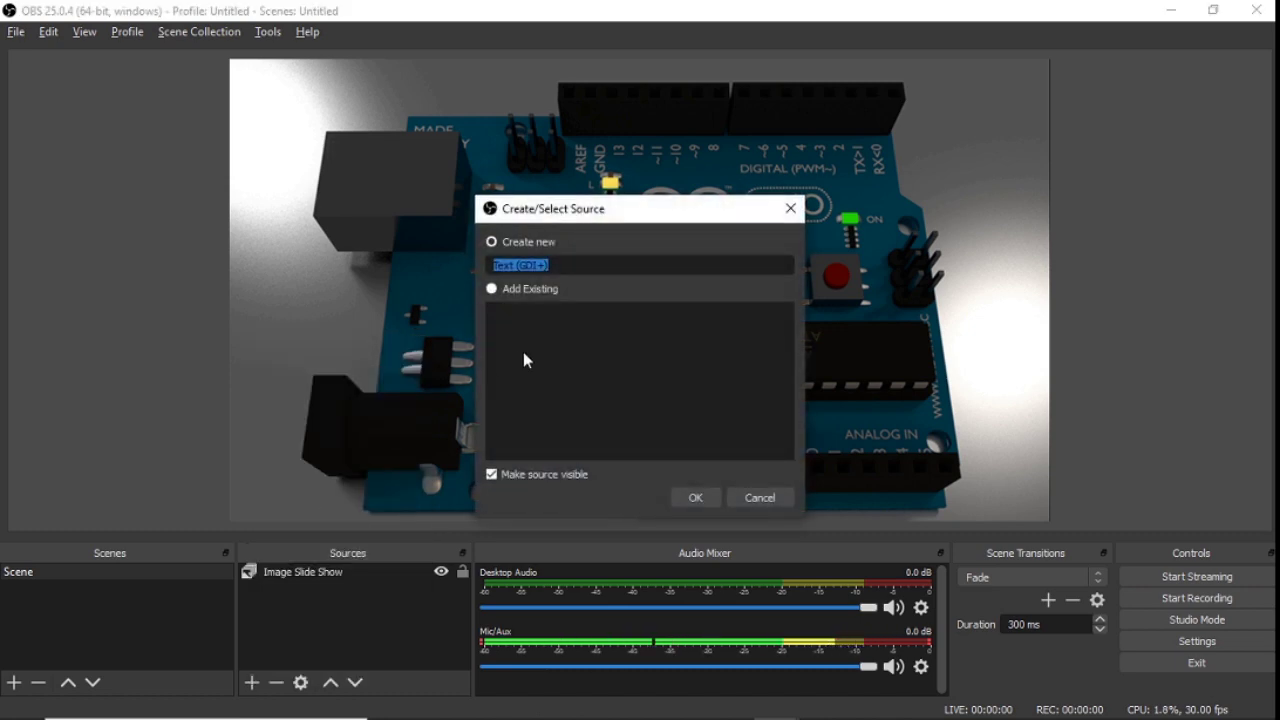
pyautogui.click(696, 497)
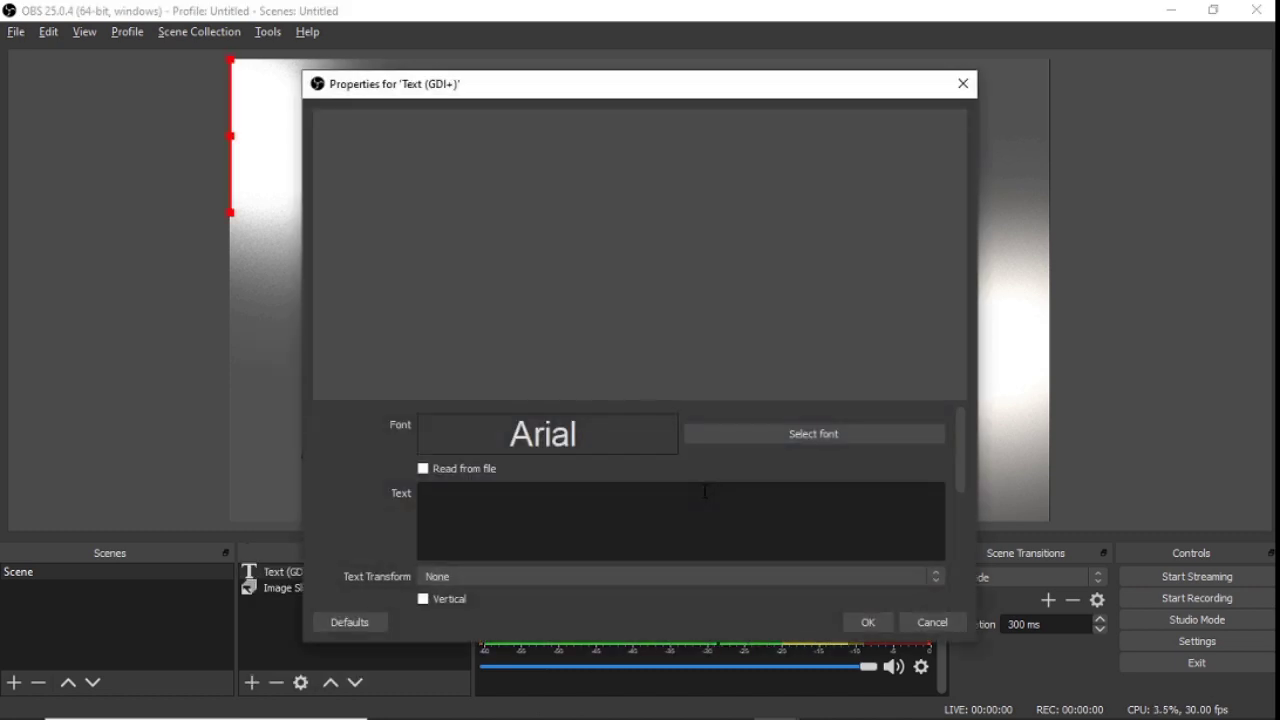
pyautogui.click(555, 506)
pyautogui.write('ARDUIN')
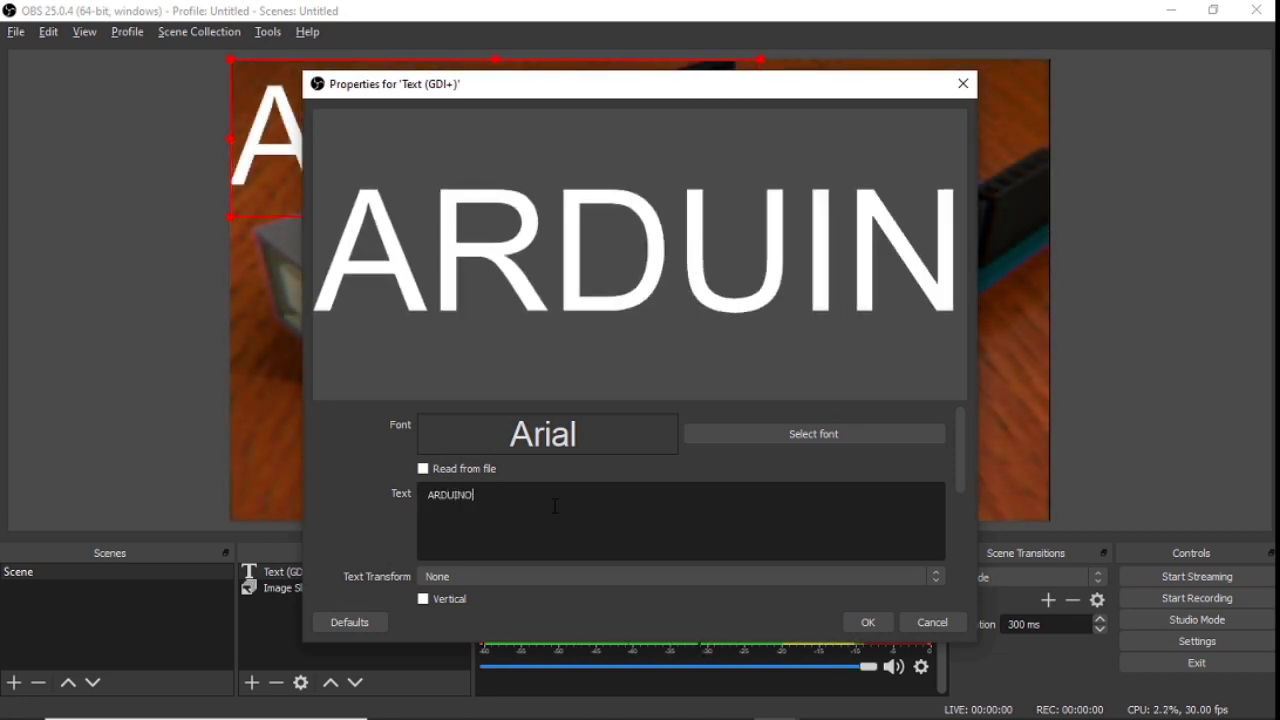
pyautogui.write('O')
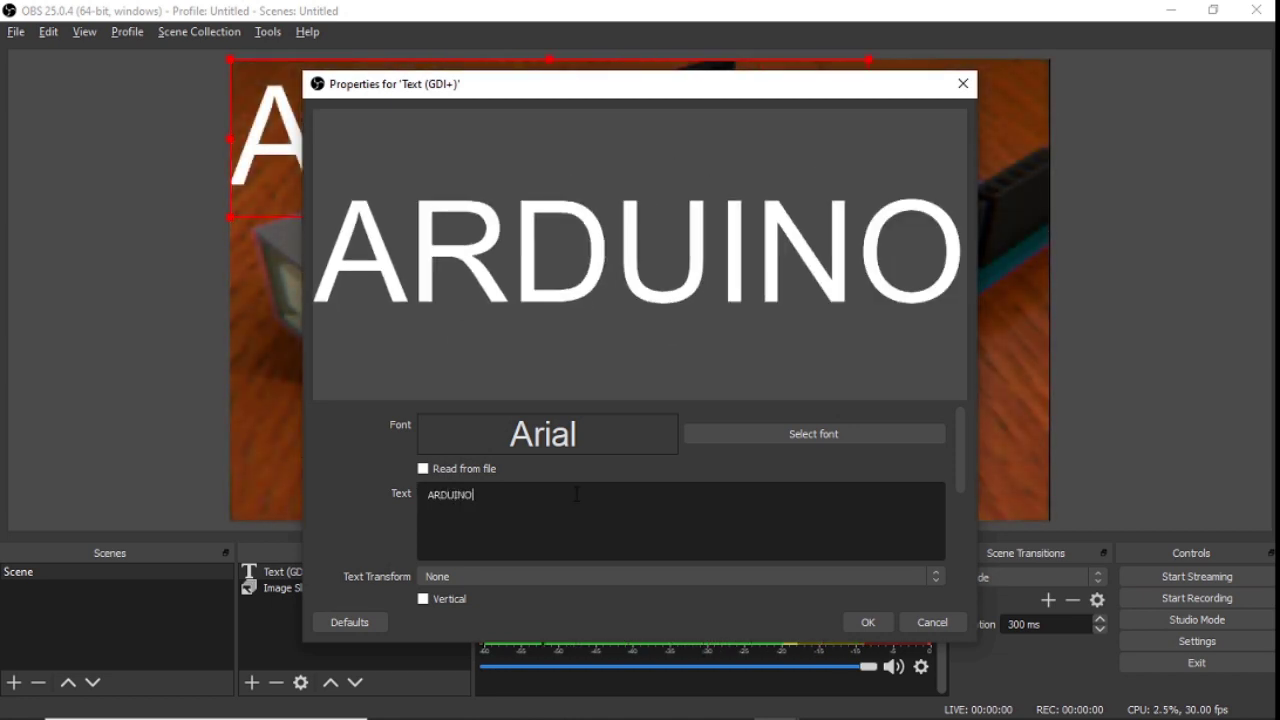
# Set the ARDUINO text's font size to 120 and apply the text source's properties
pyautogui.click(704, 428)
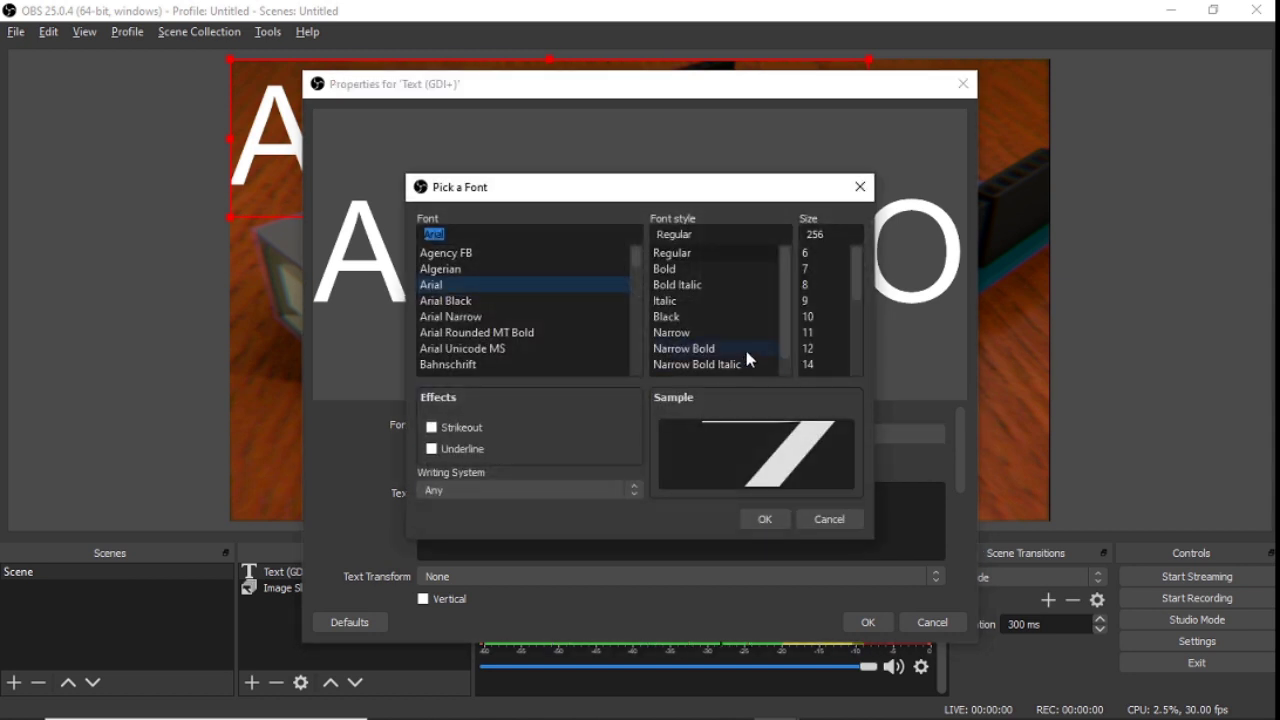
pyautogui.moveTo(825, 234); pyautogui.dragTo(809, 234)
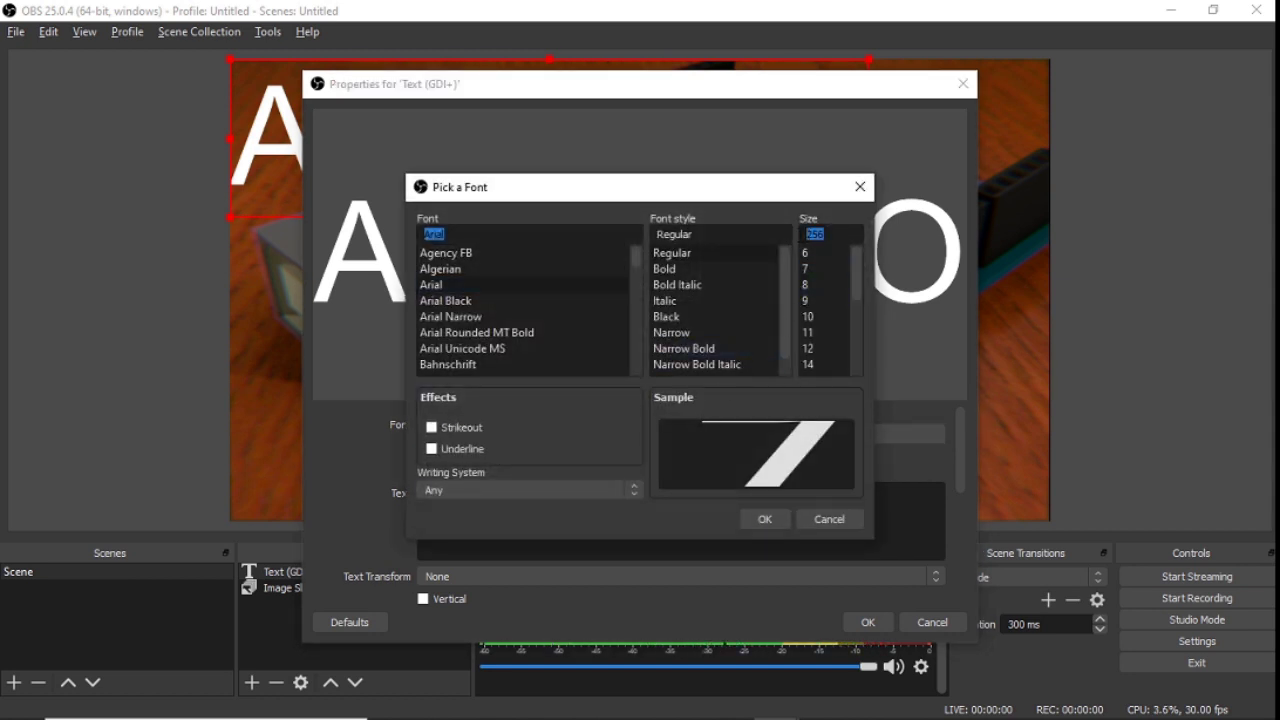
pyautogui.write('3')
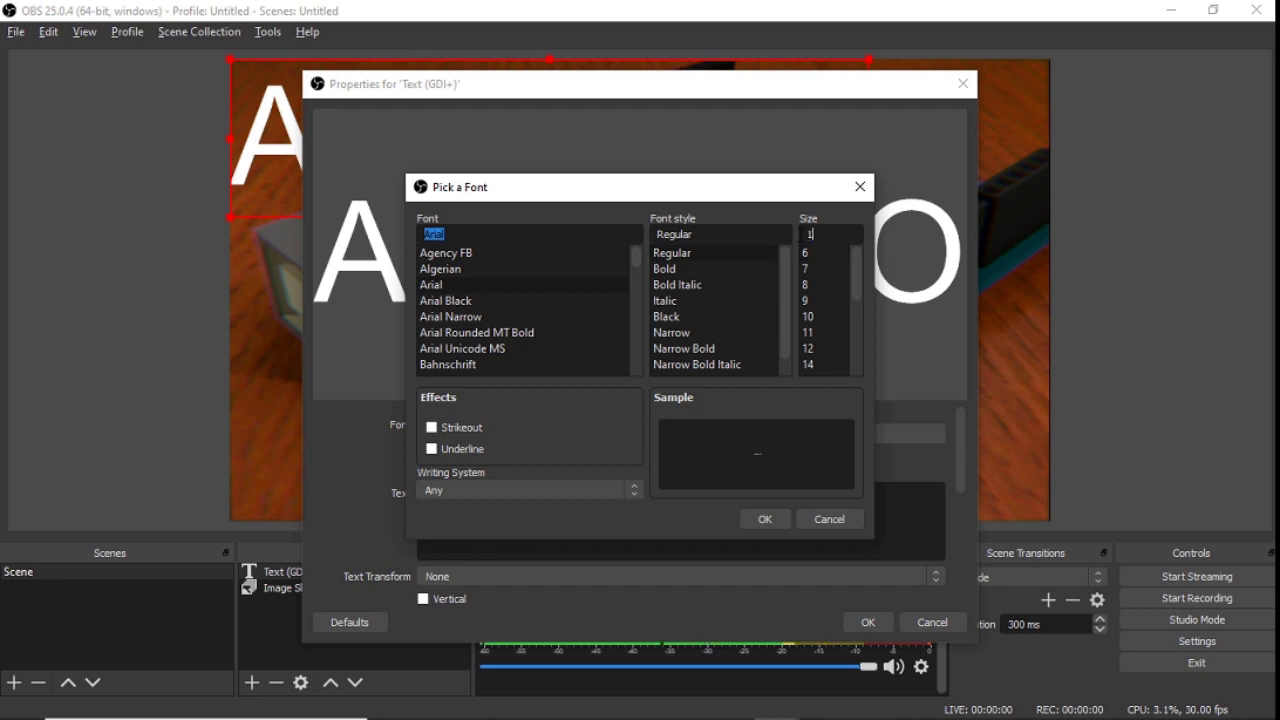
pyautogui.write('120')
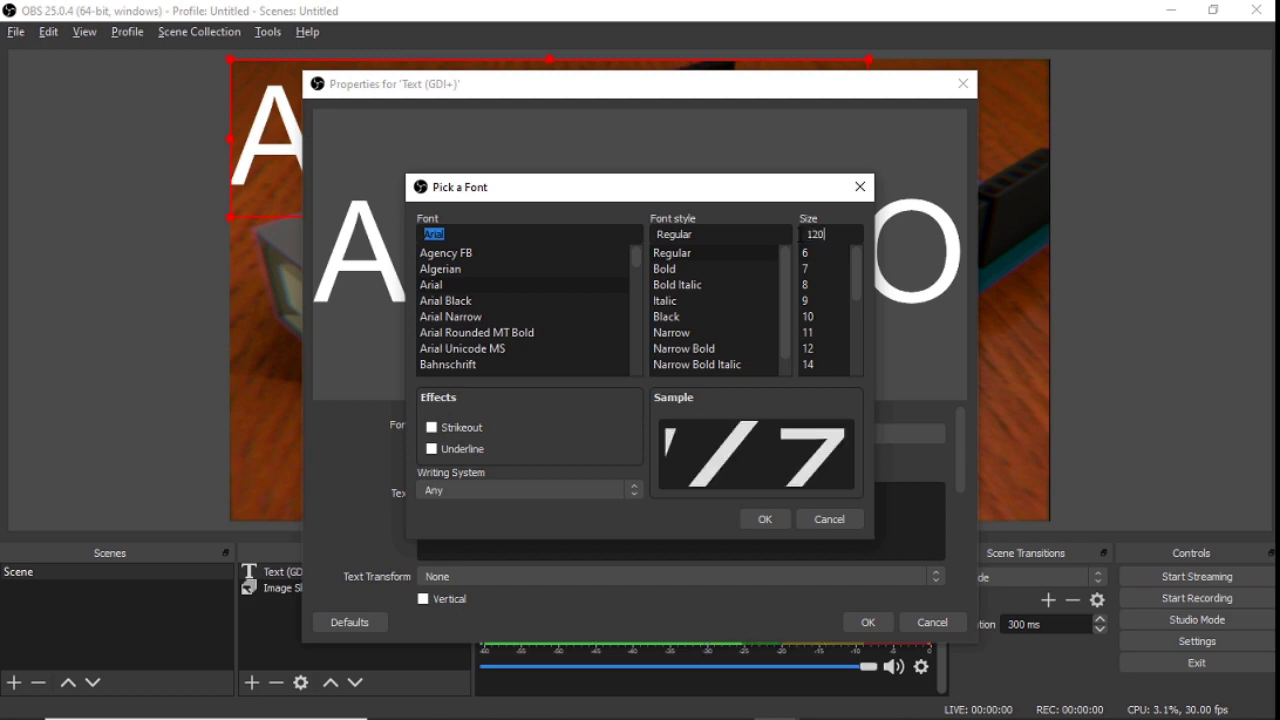
pyautogui.click(763, 518)
pyautogui.click(867, 624)
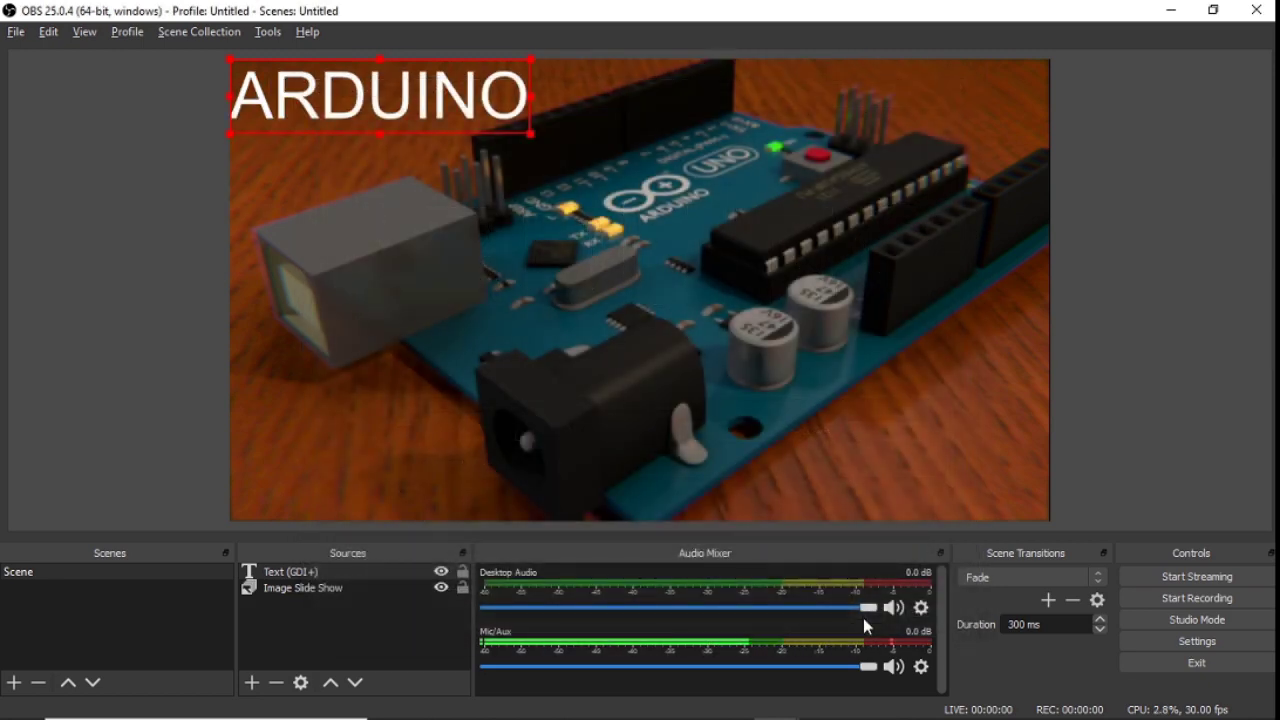
# Move the ARDUINO text to the lower-right part of the slide show image
pyautogui.moveTo(416, 72); pyautogui.dragTo(851, 340)
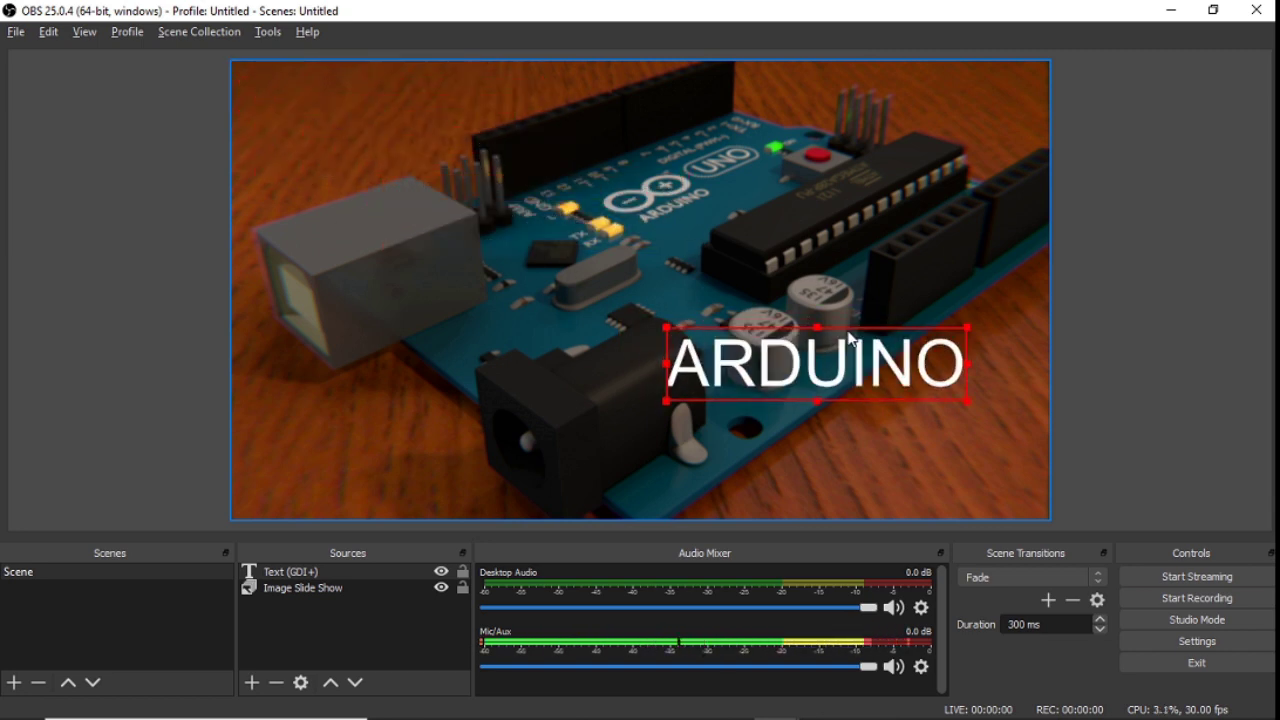
pyautogui.moveTo(851, 340); pyautogui.dragTo(900, 400)
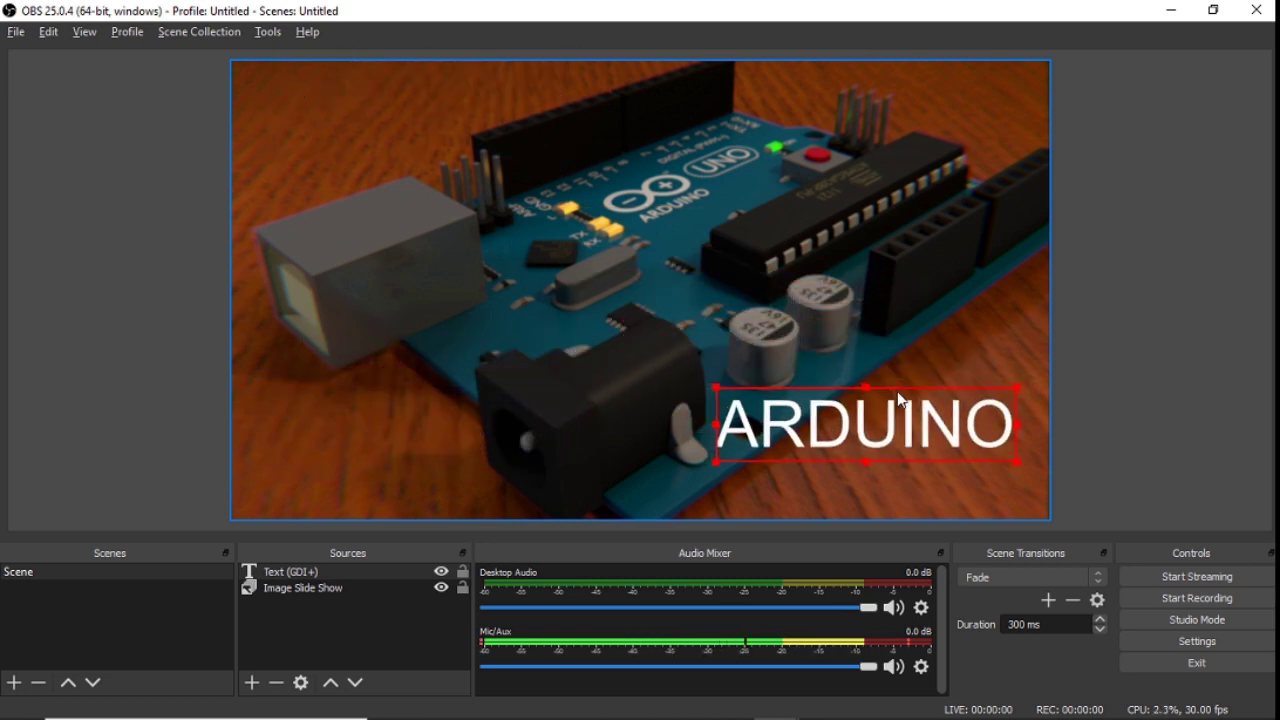
# Add a Scroll filter with the default name to the ARDUINO text and set its horizontal speed to about -191
pyautogui.click(924, 319)
pyautogui.click(907, 410)
pyautogui.rightClick(902, 431)
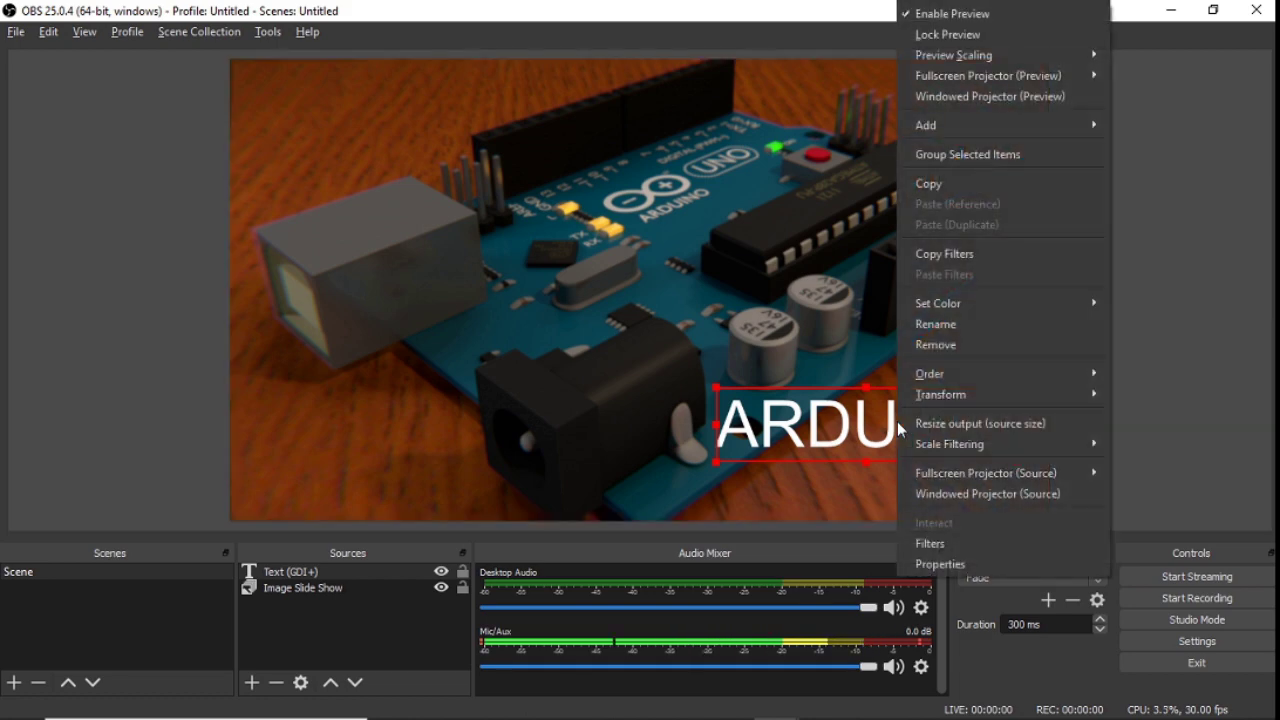
pyautogui.click(921, 545)
pyautogui.click(257, 690)
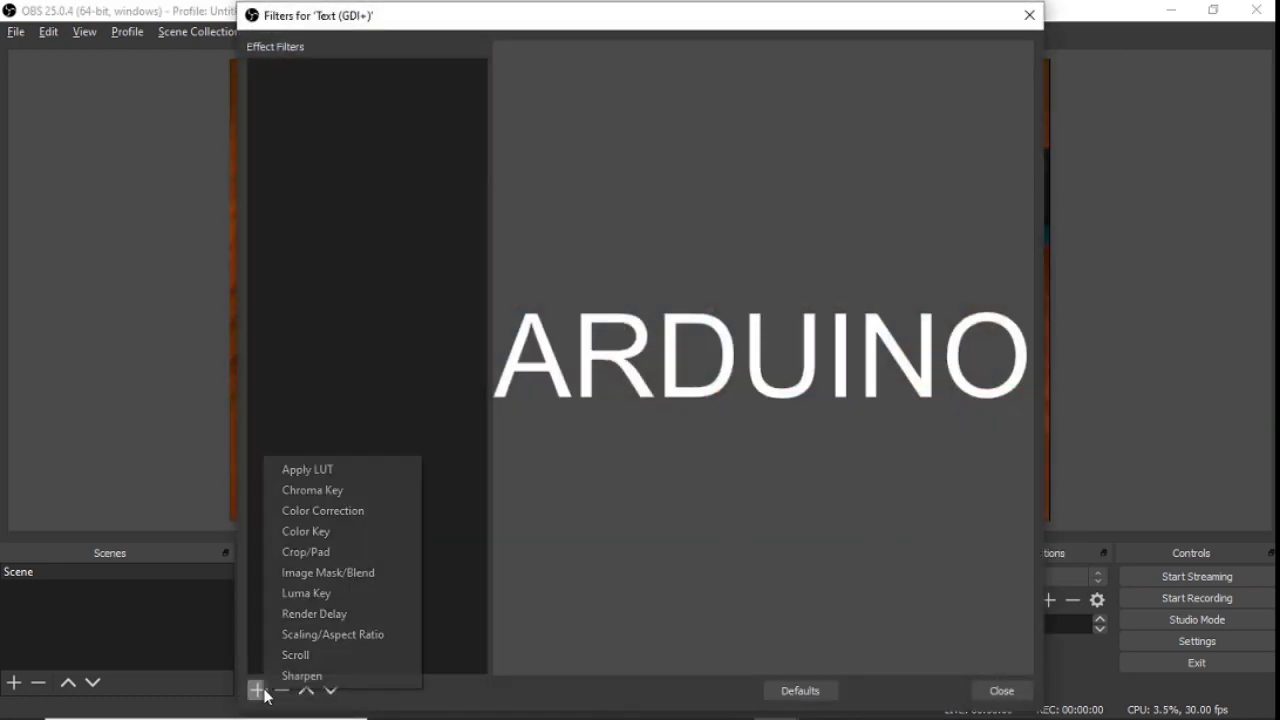
pyautogui.click(286, 664)
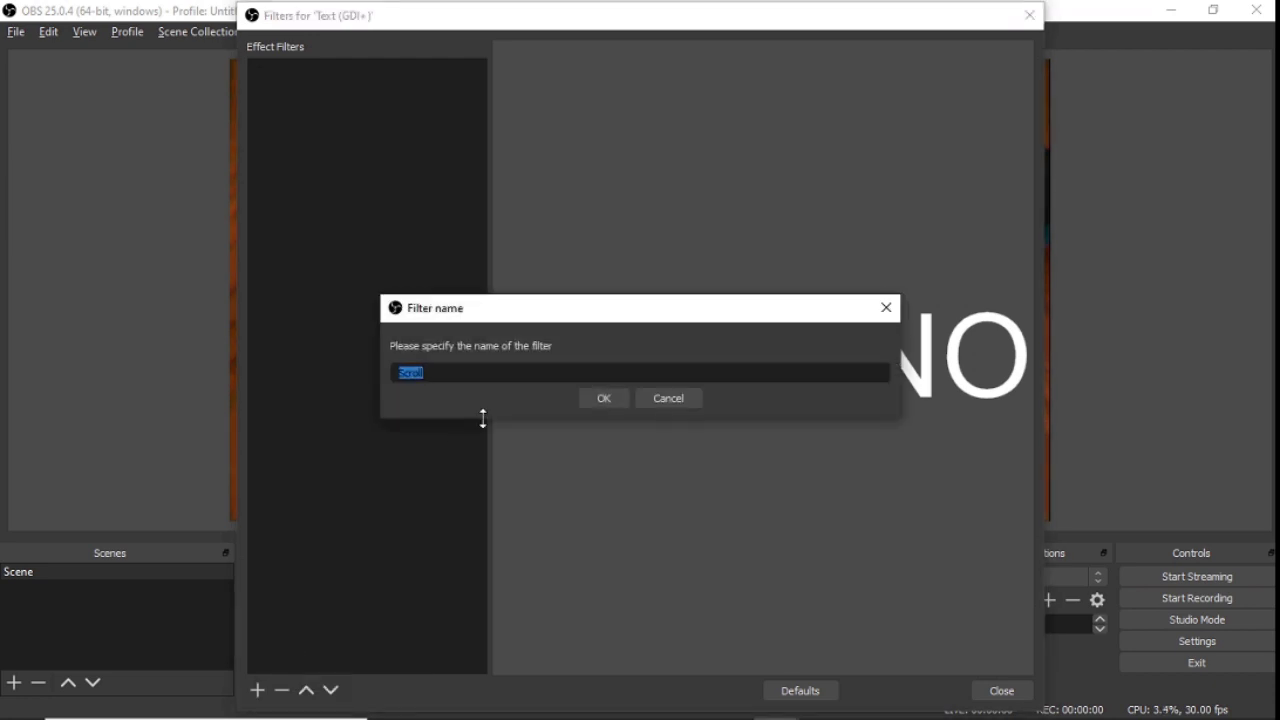
pyautogui.click(603, 398)
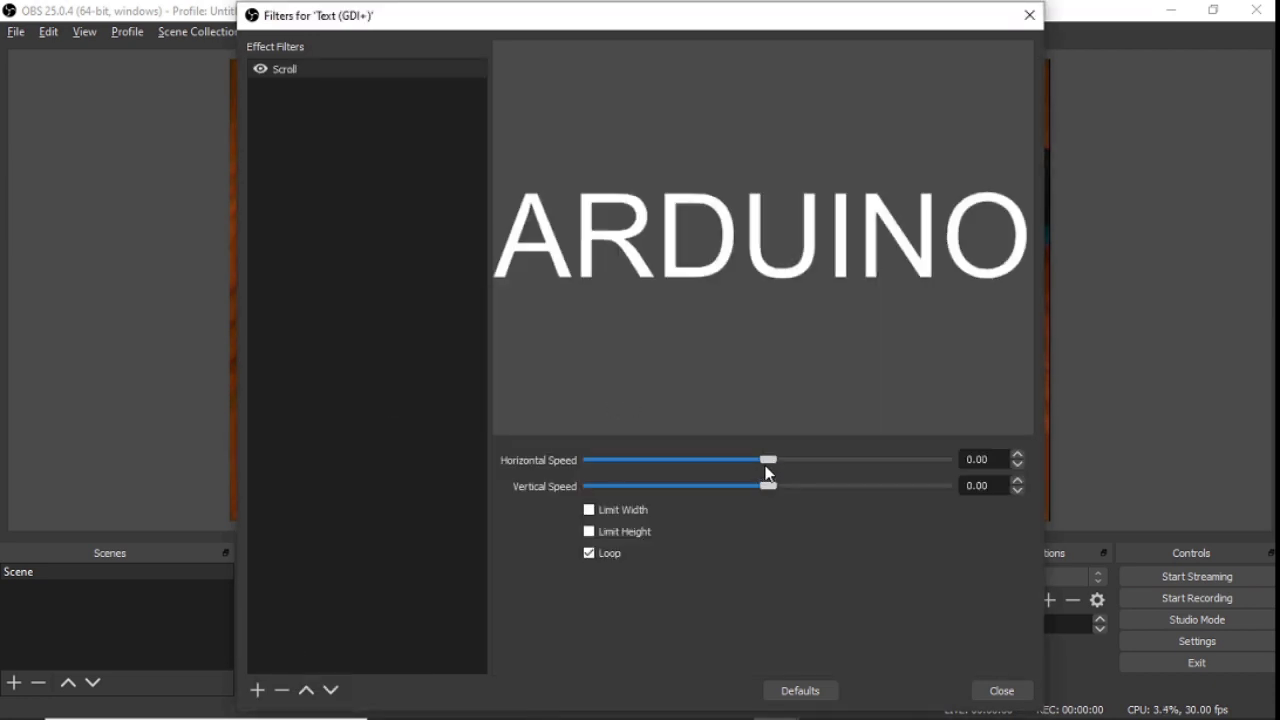
pyautogui.moveTo(767, 465); pyautogui.dragTo(702, 472)
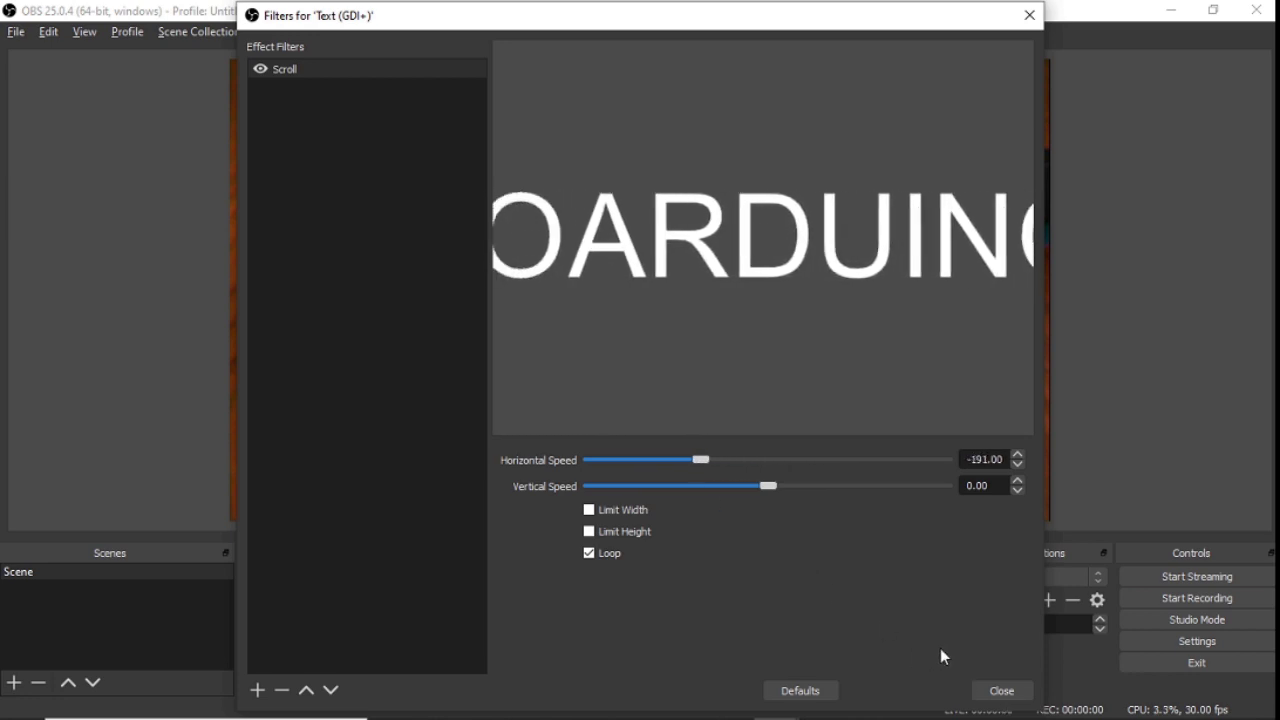
pyautogui.click(1000, 689)
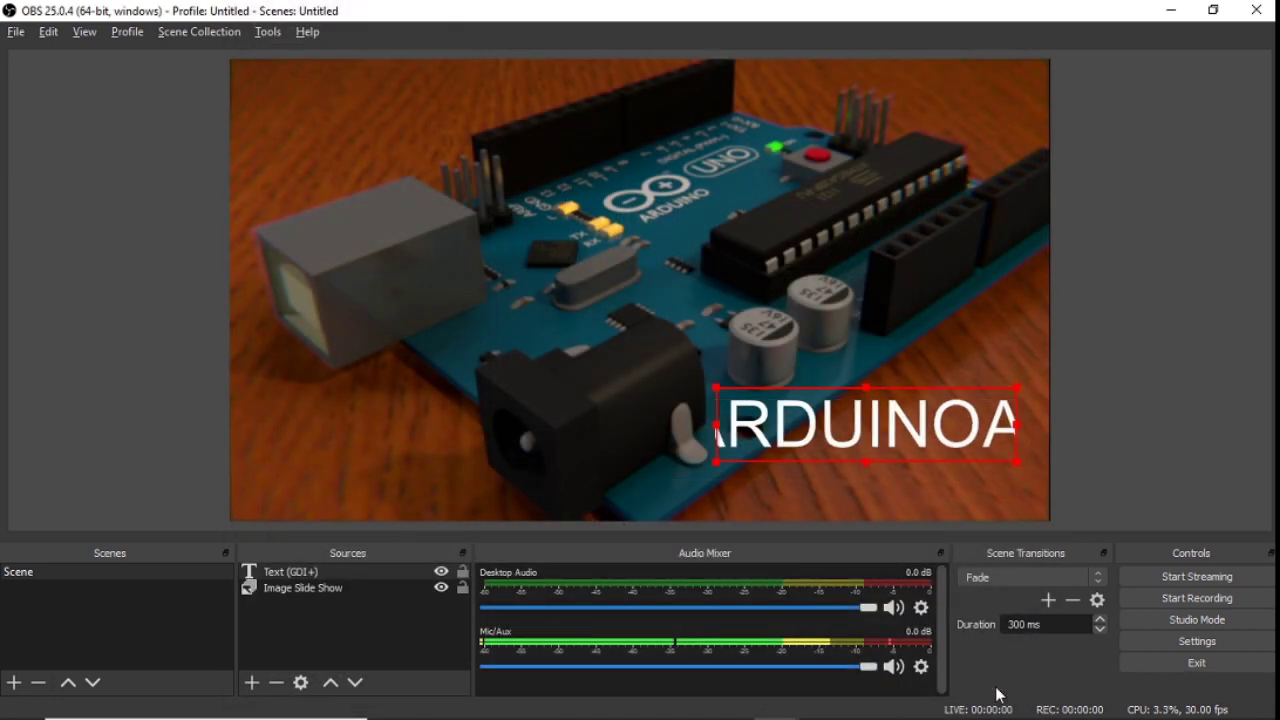
pyautogui.rightClick(926, 442)
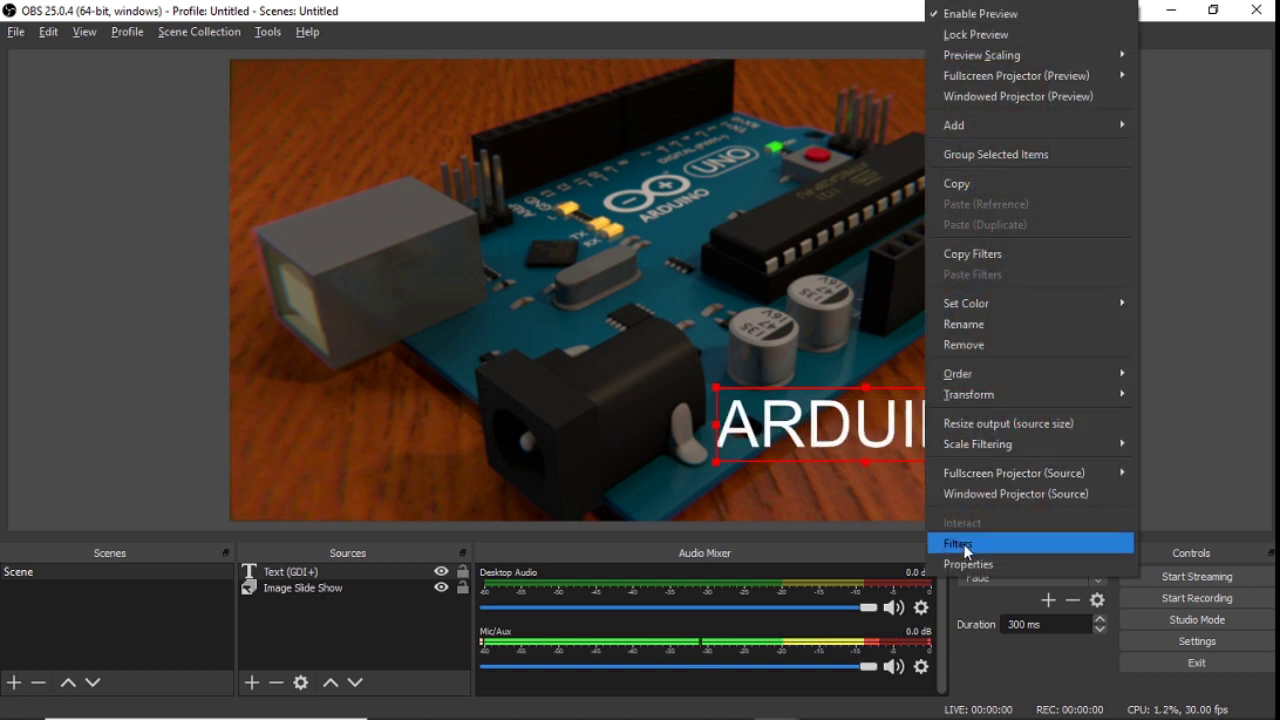
pyautogui.click(868, 506)
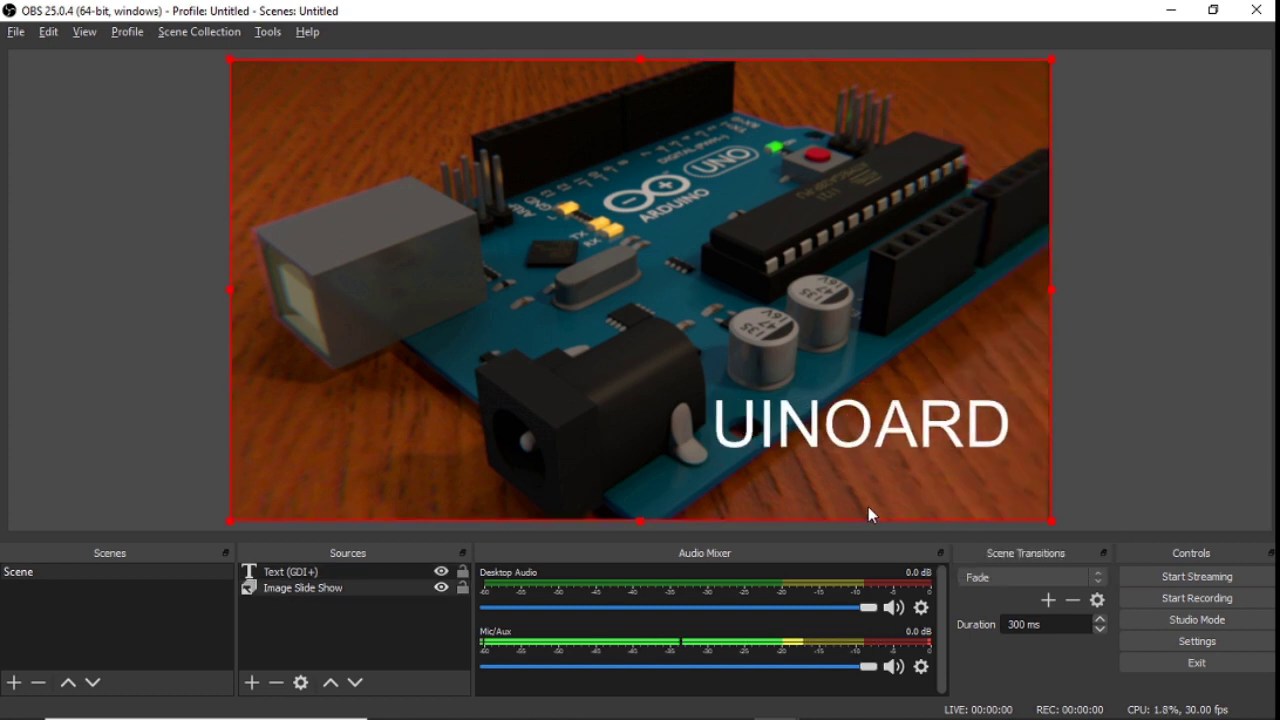
pyautogui.hotkey('alt', 'Tab')
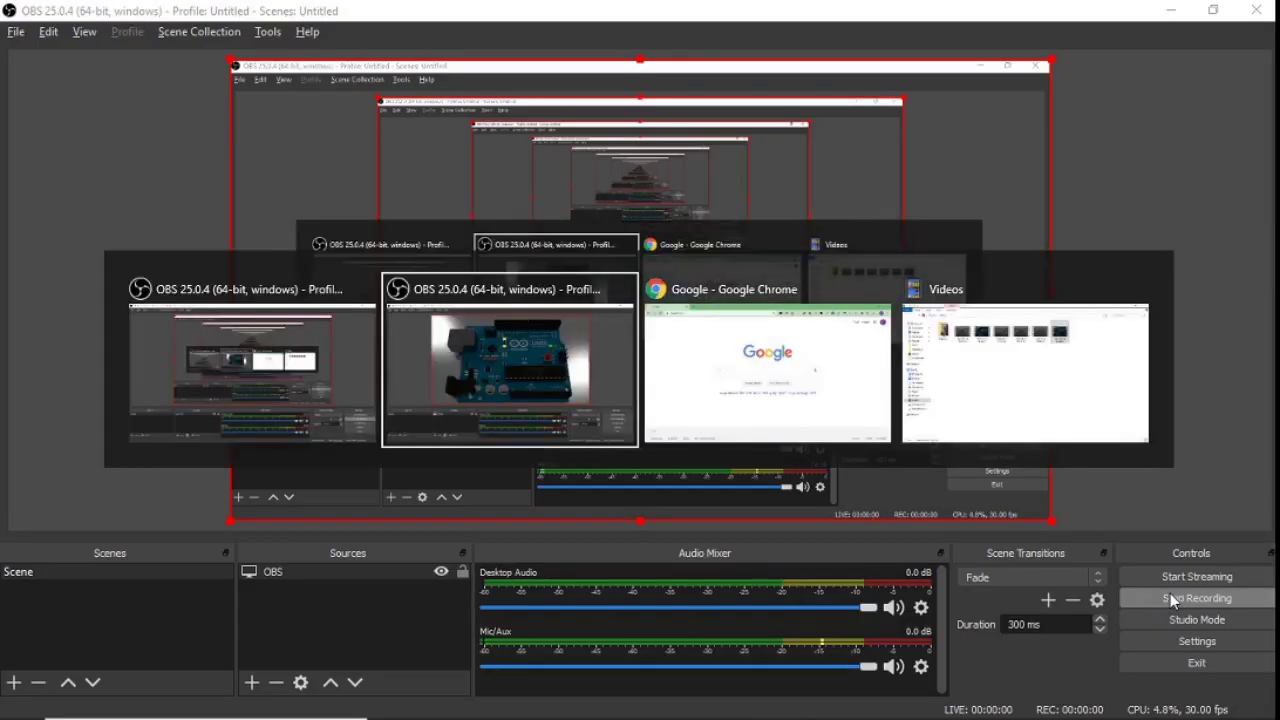
pyautogui.hotkey('alt', 'Tab')
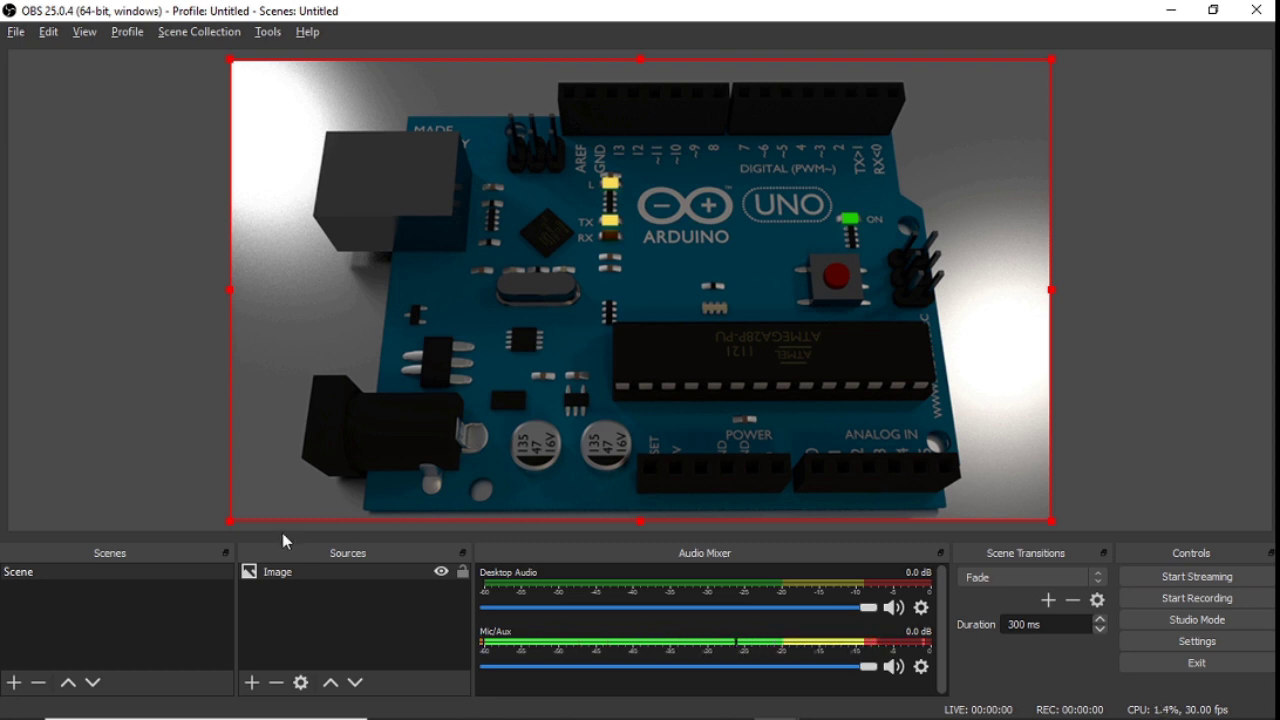
# Remove the Image source from the scene
pyautogui.click(266, 573)
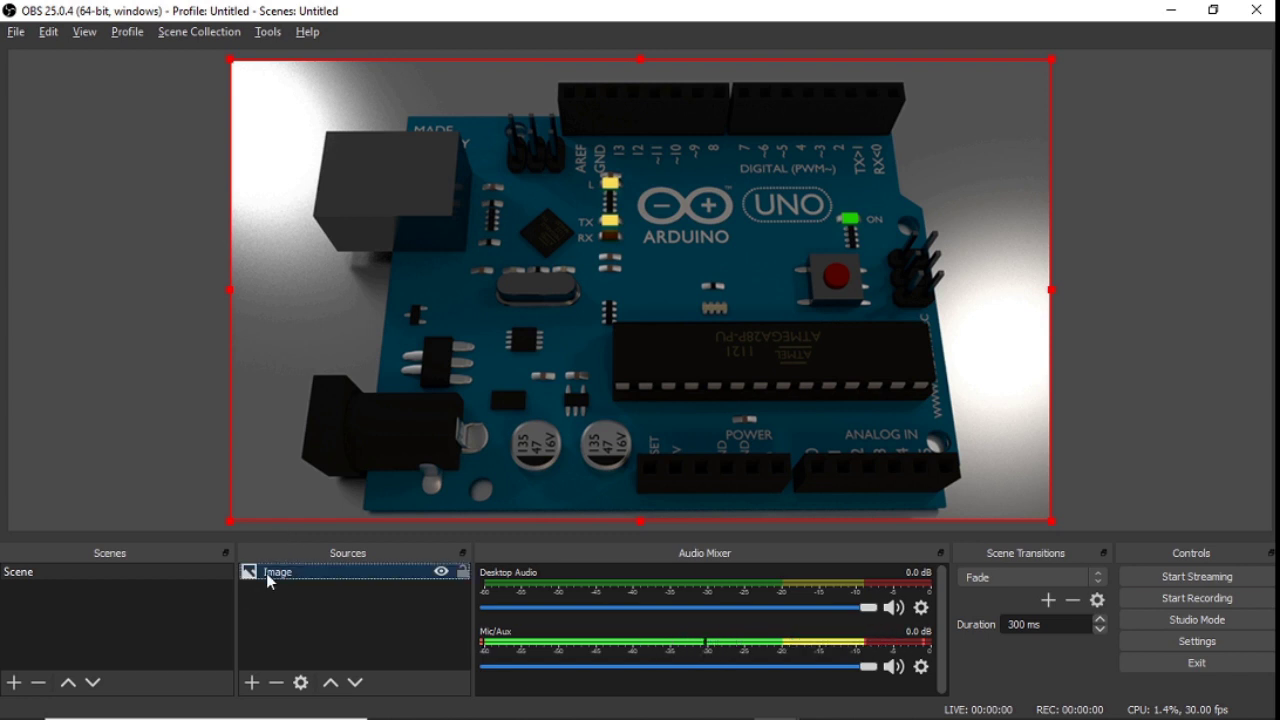
pyautogui.click(276, 685)
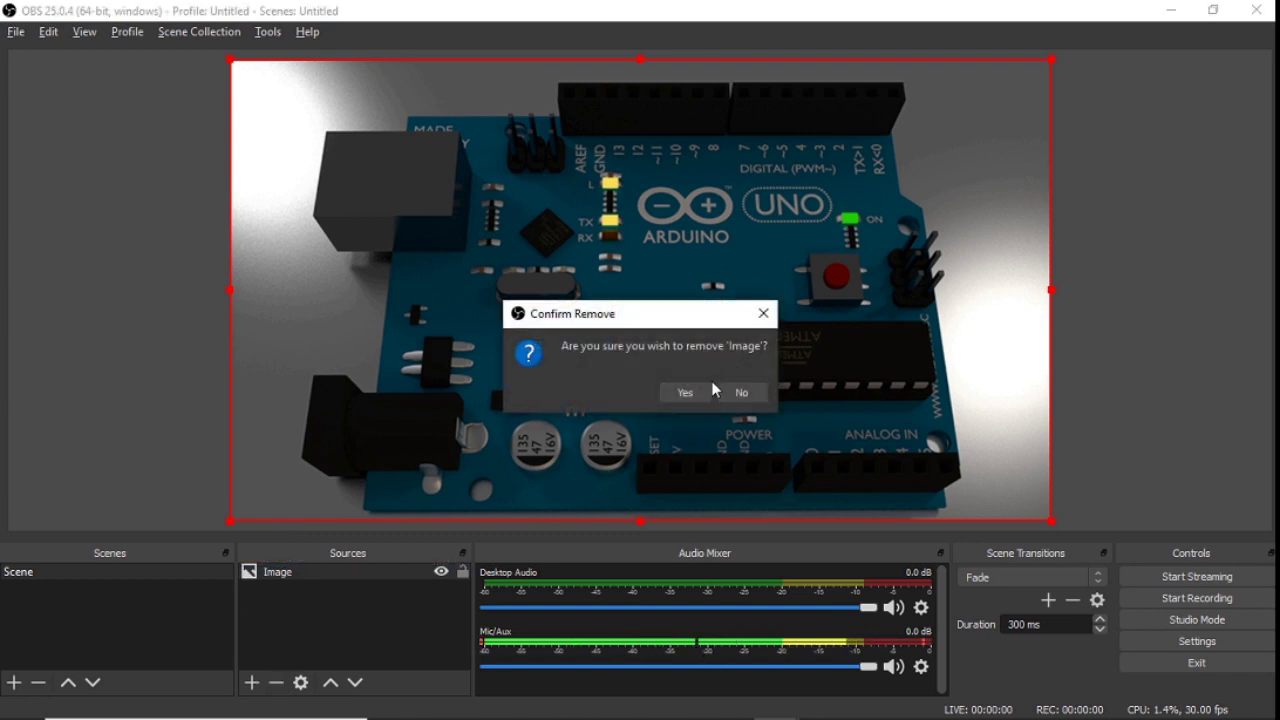
pyautogui.click(685, 393)
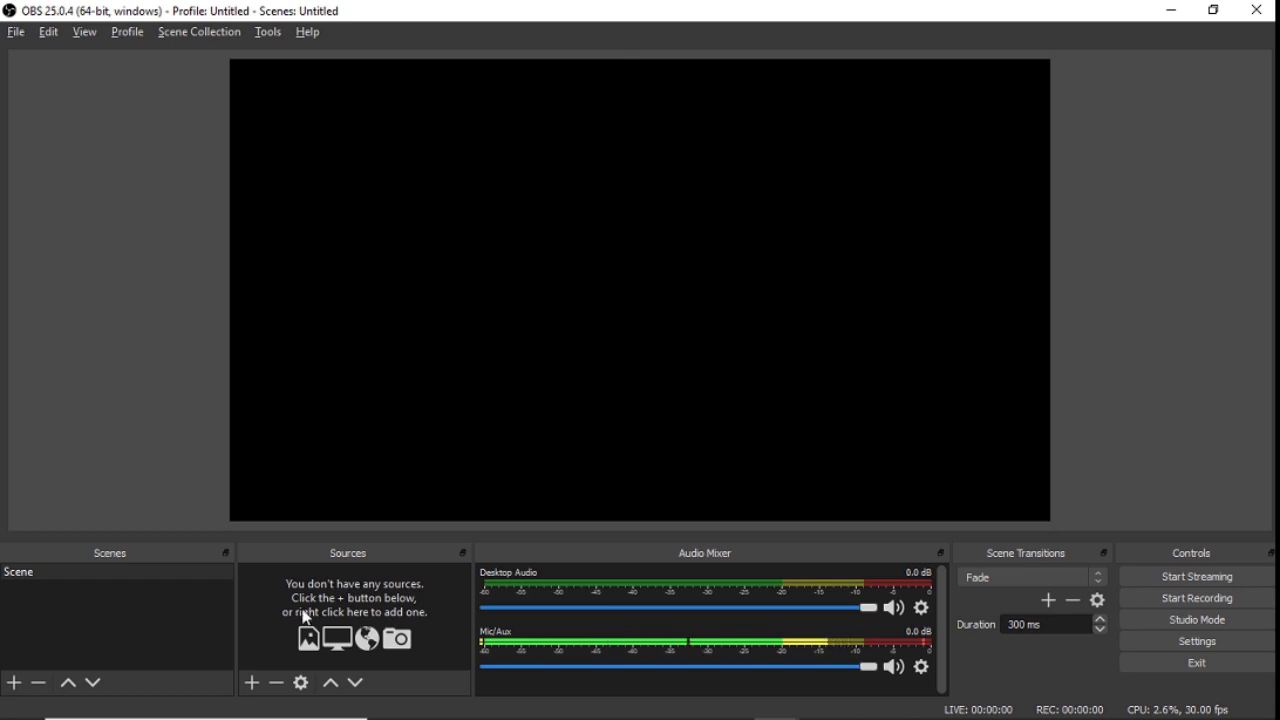
# Create a new Display Capture source with the default name, capturing Display 1 with the cursor included
pyautogui.click(254, 685)
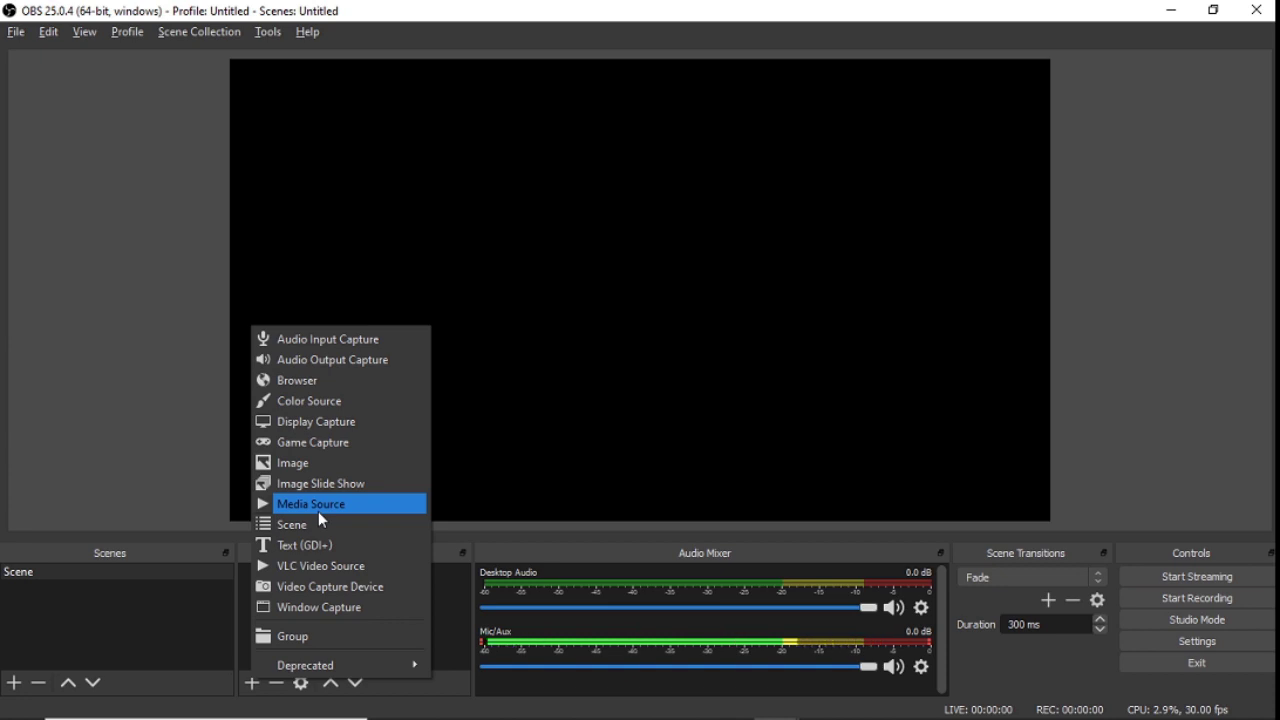
pyautogui.click(320, 418)
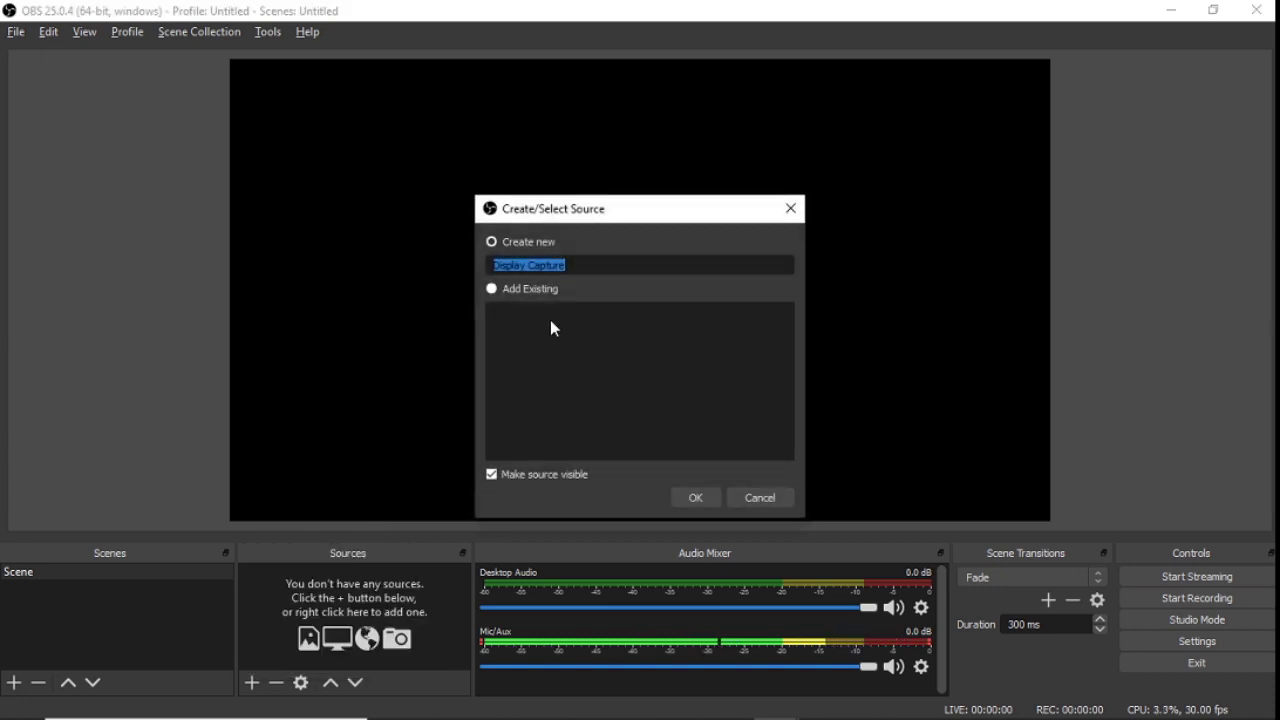
pyautogui.click(690, 498)
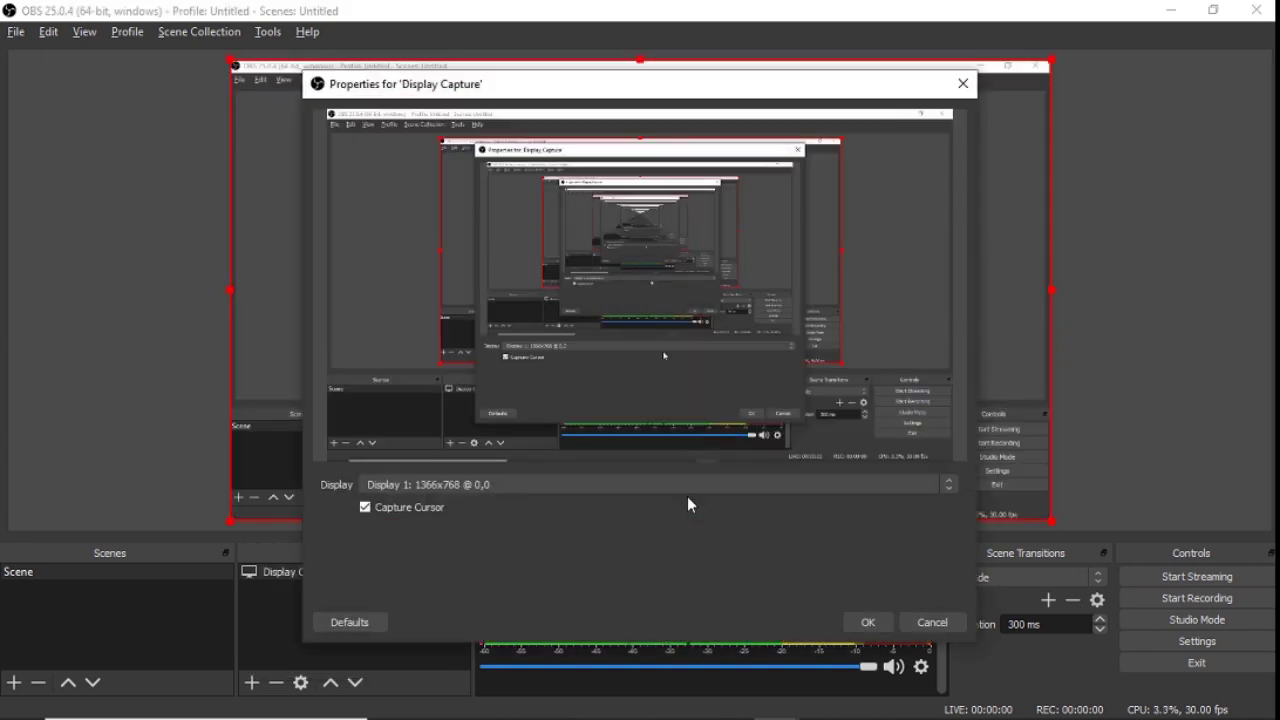
pyautogui.click(866, 621)
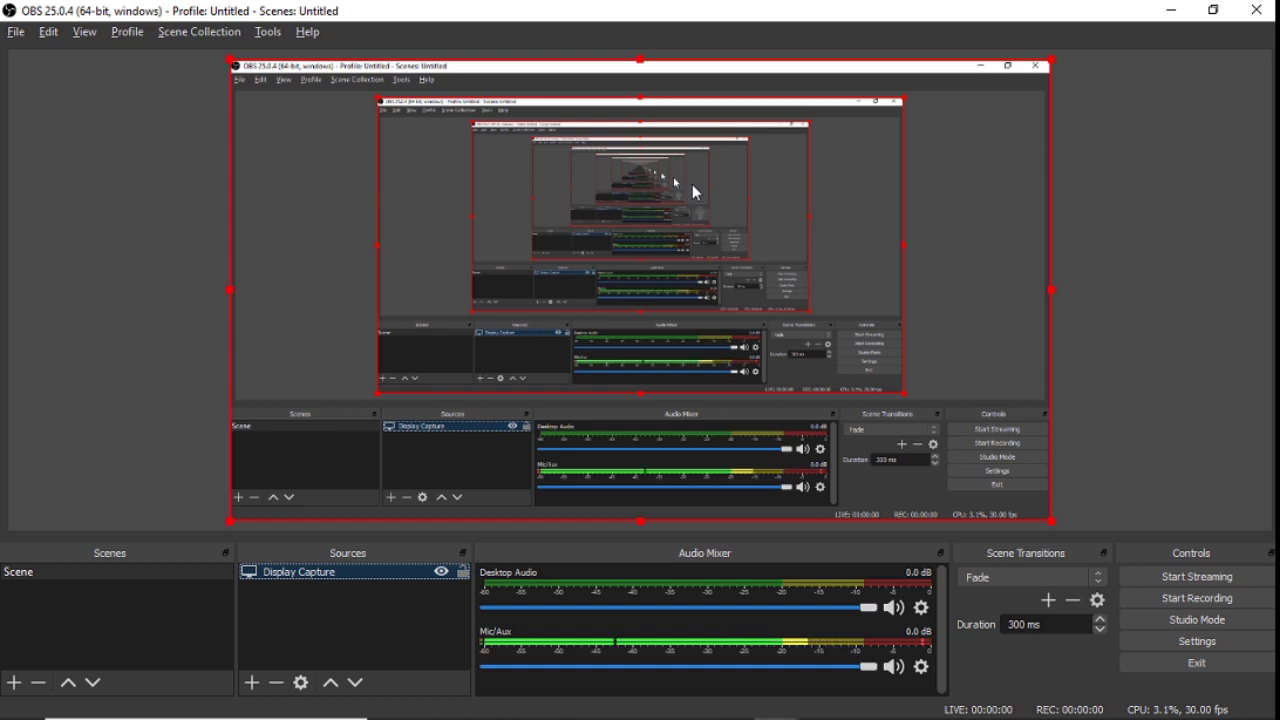
# Switch to Google Chrome, activate the Google search box and return to the OBS window with the Display Capture source
pyautogui.hotkey('alt', 'Tab')
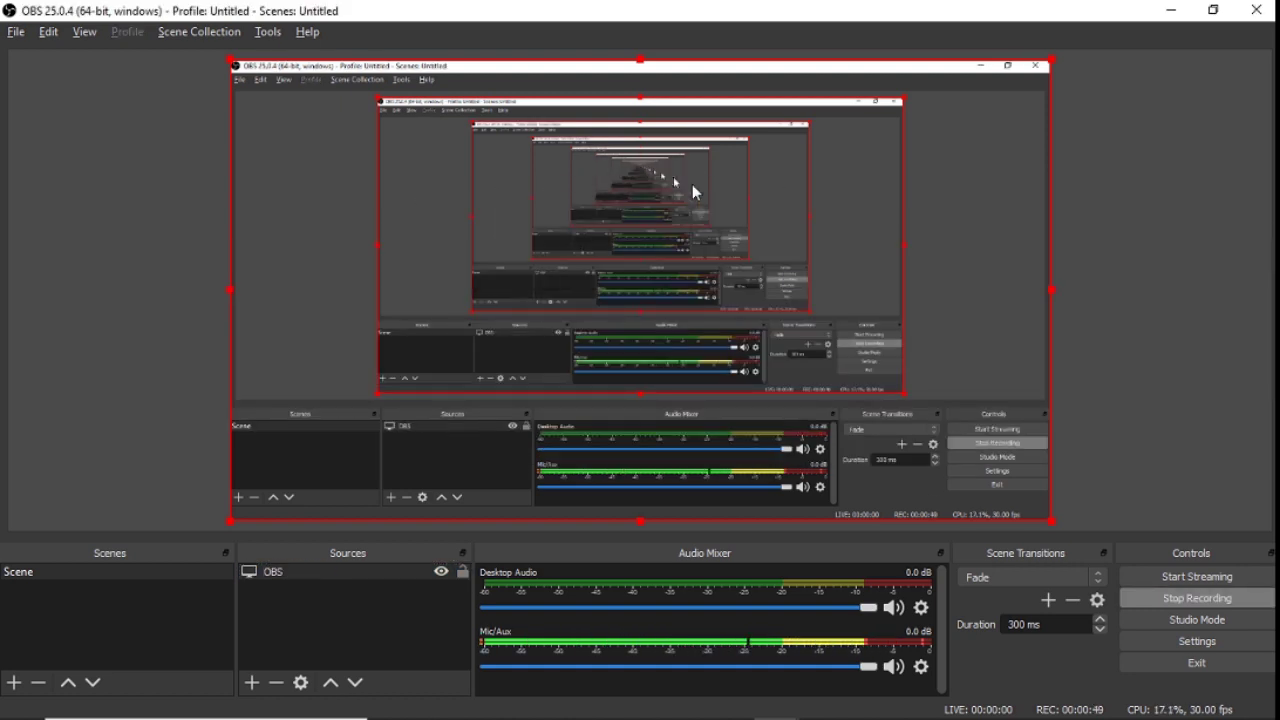
pyautogui.hotkey('alt', 'Tab')
pyautogui.hotkey('alt', 'Tab')
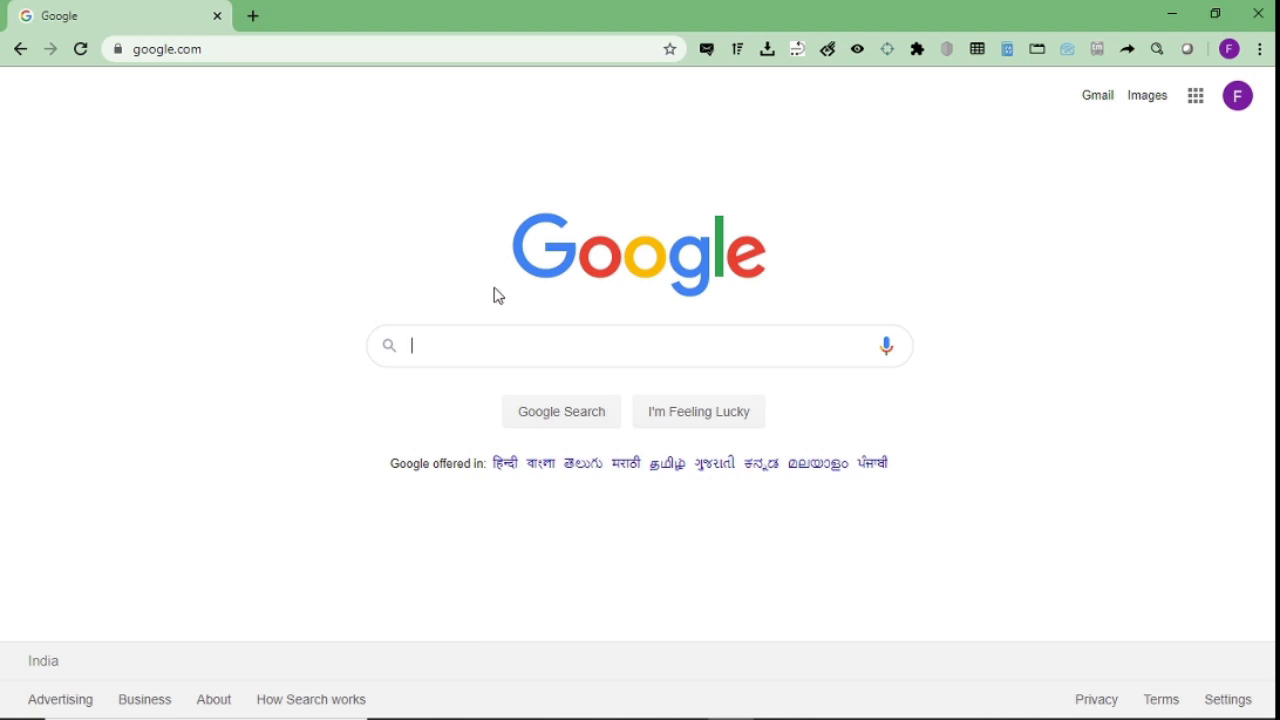
pyautogui.click(492, 349)
pyautogui.hotkey('alt', 'Tab')
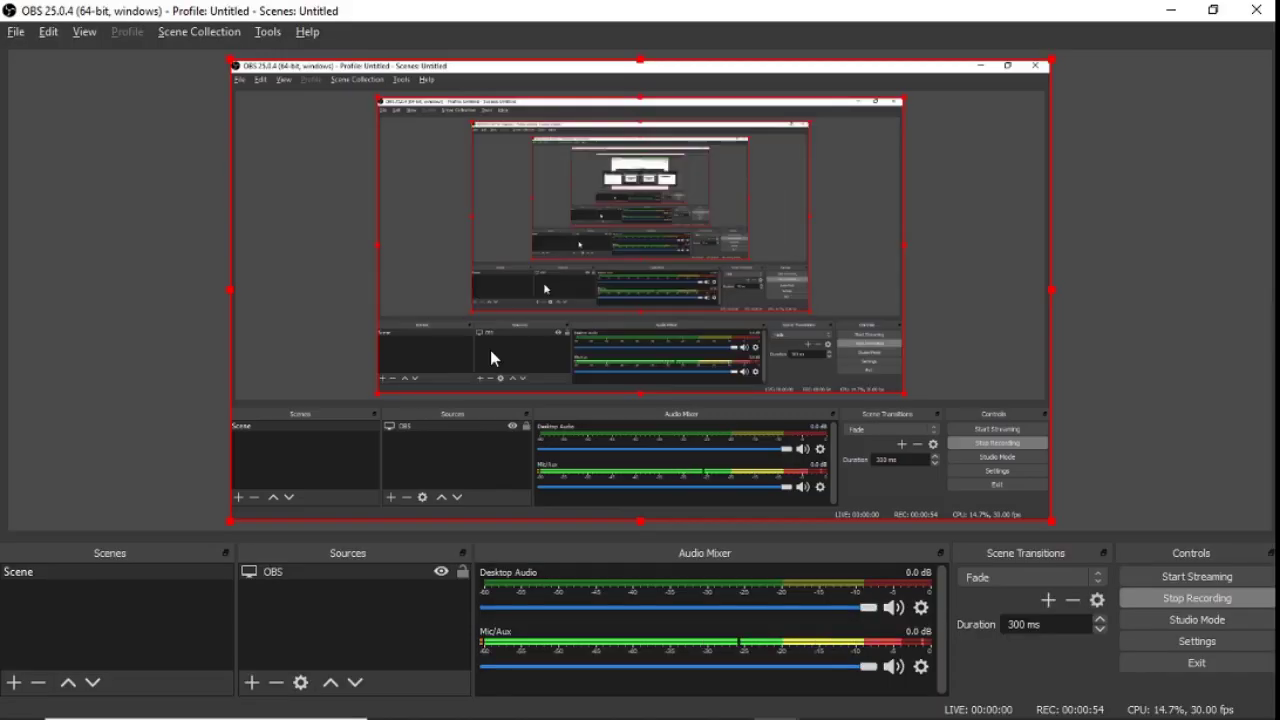
pyautogui.hotkey('alt', 'Tab')
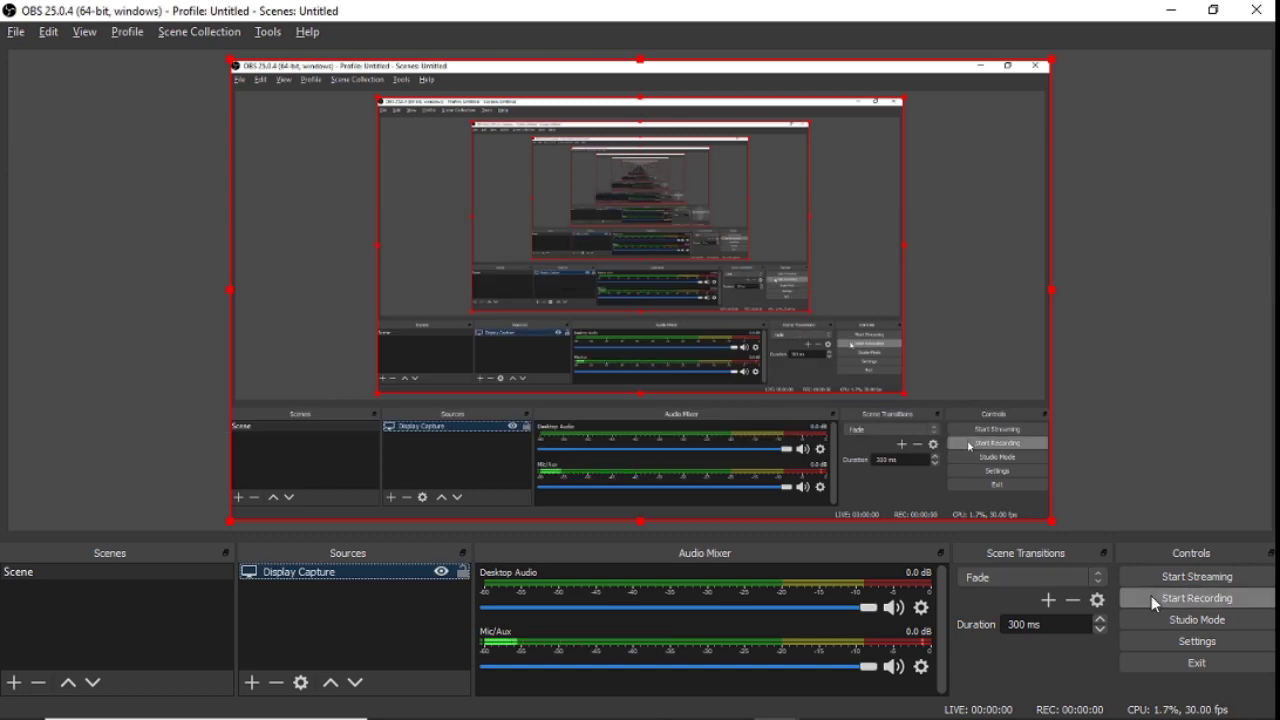
# Start recording the display capture, and search Google for MOOC in Chrome
pyautogui.click(1151, 595)
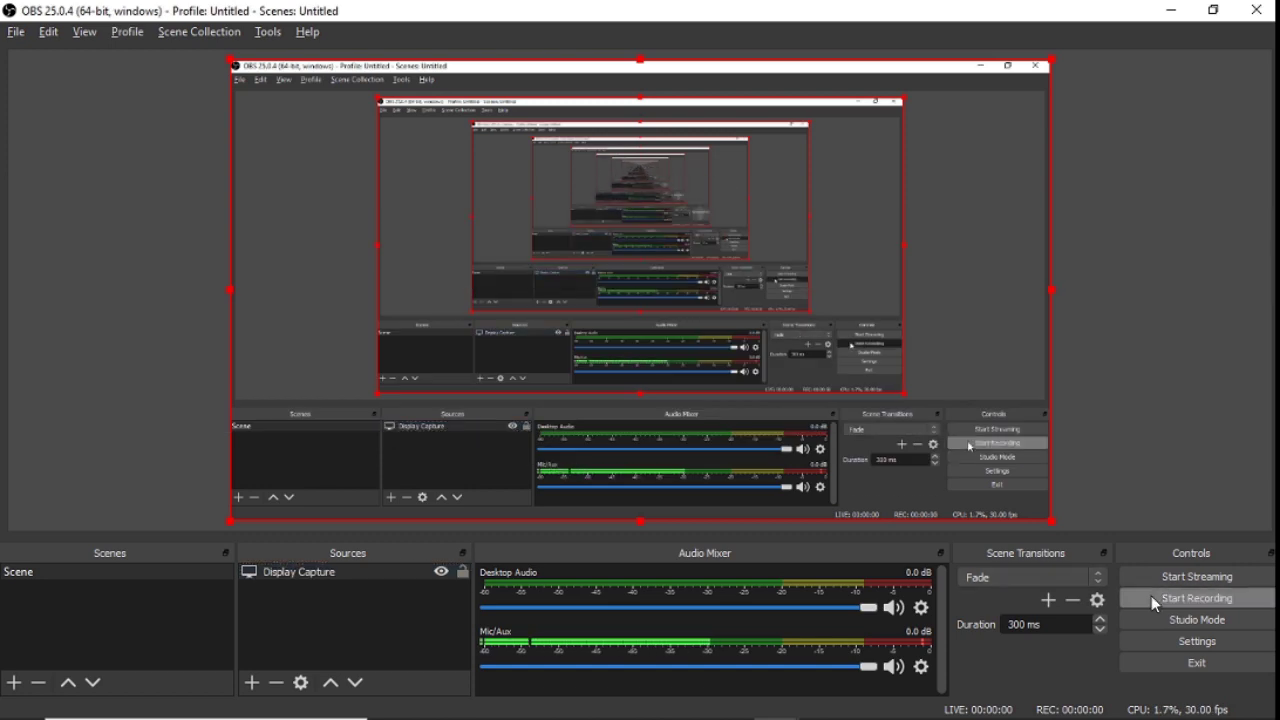
pyautogui.hotkey('alt', 'Tab')
pyautogui.press('Tab')
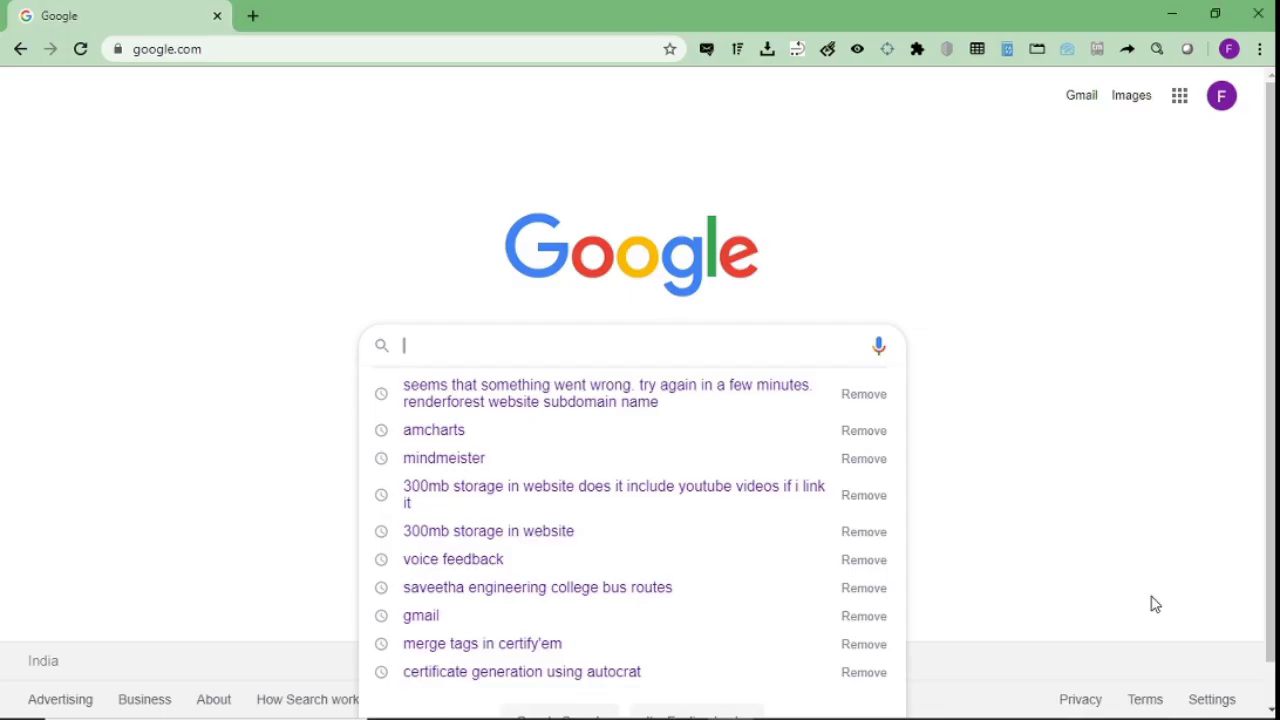
pyautogui.write('MOOC')
pyautogui.press('Return')
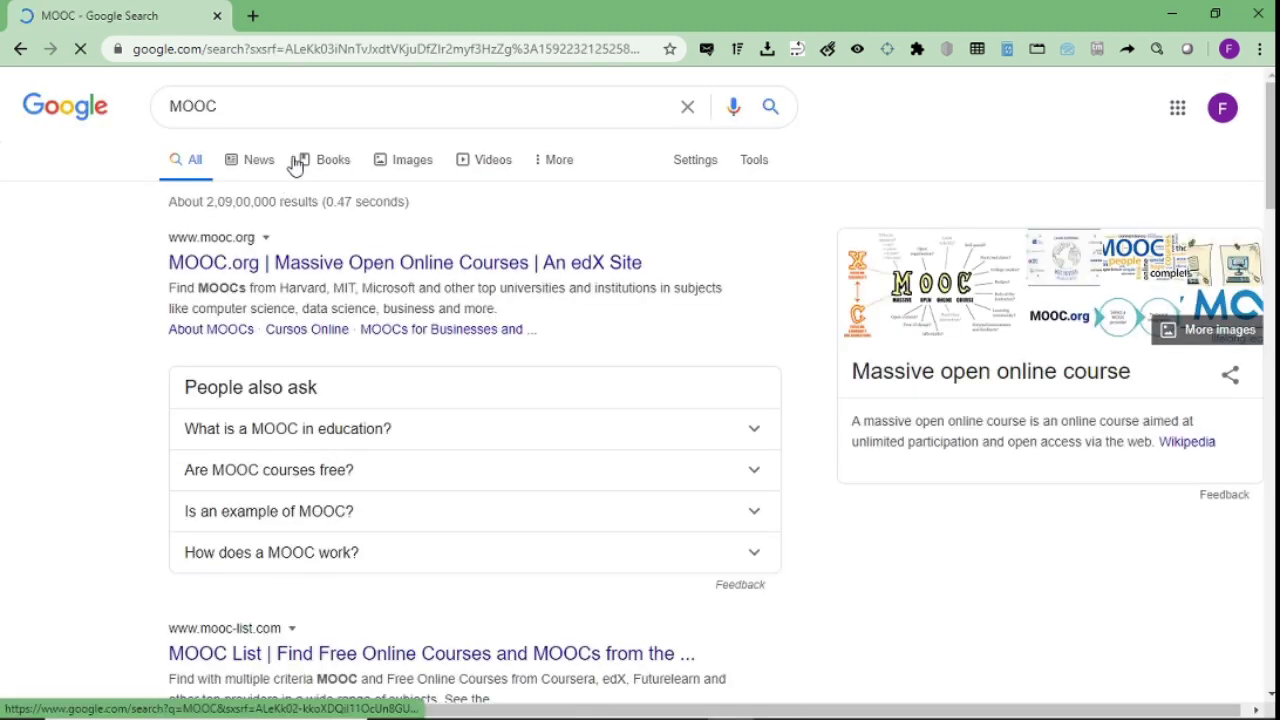
# Browse the image results for MOOC while recording, and return to OBS
pyautogui.click(396, 170)
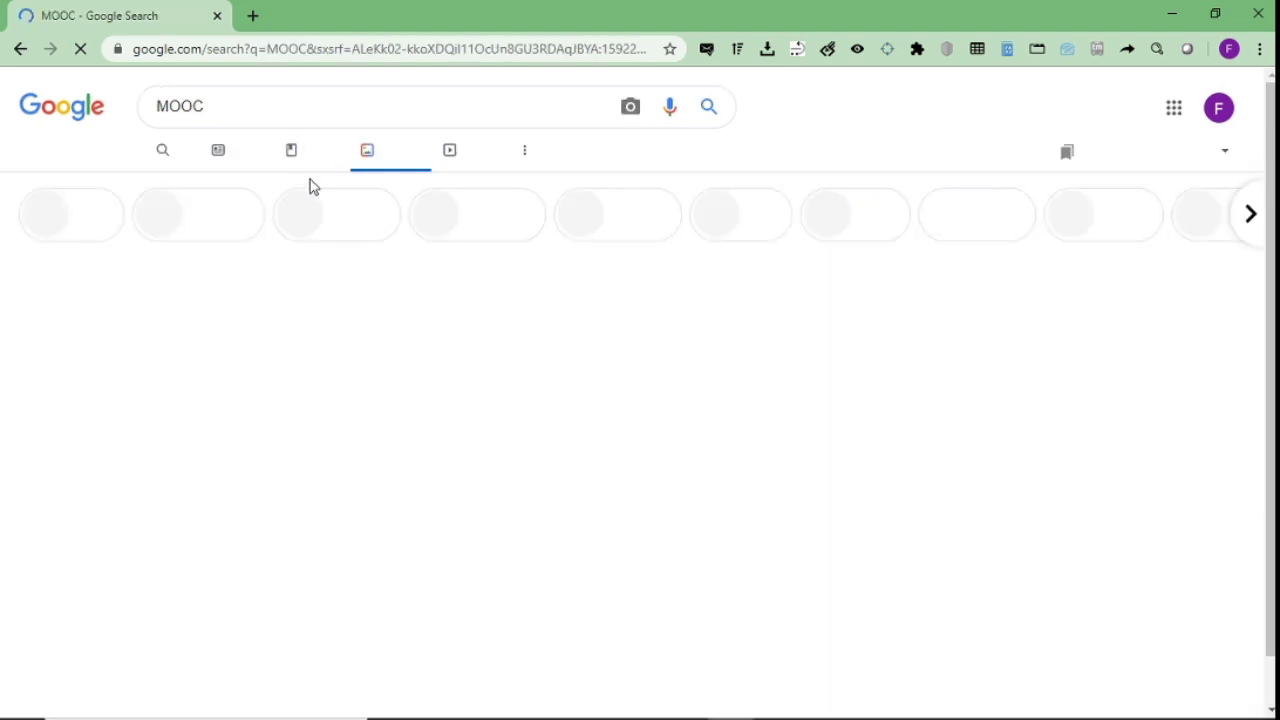
pyautogui.scroll(-20, 640, 400)
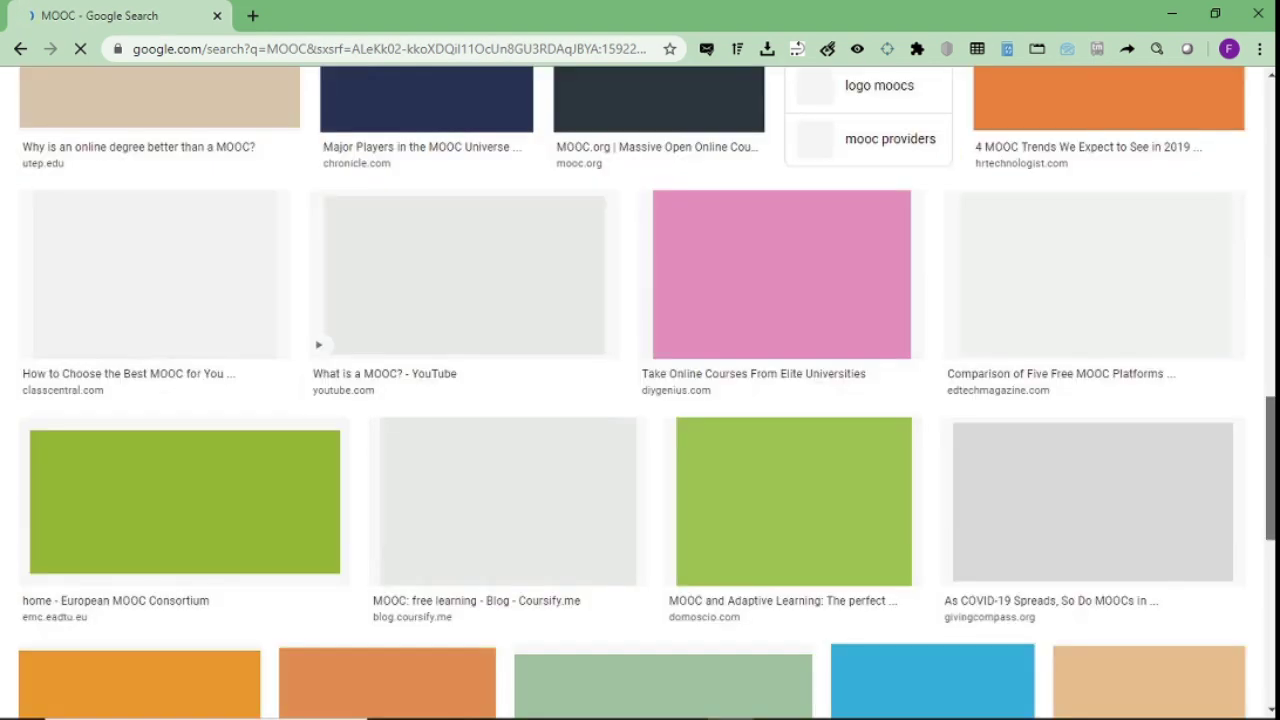
pyautogui.scroll(20, 740, 333)
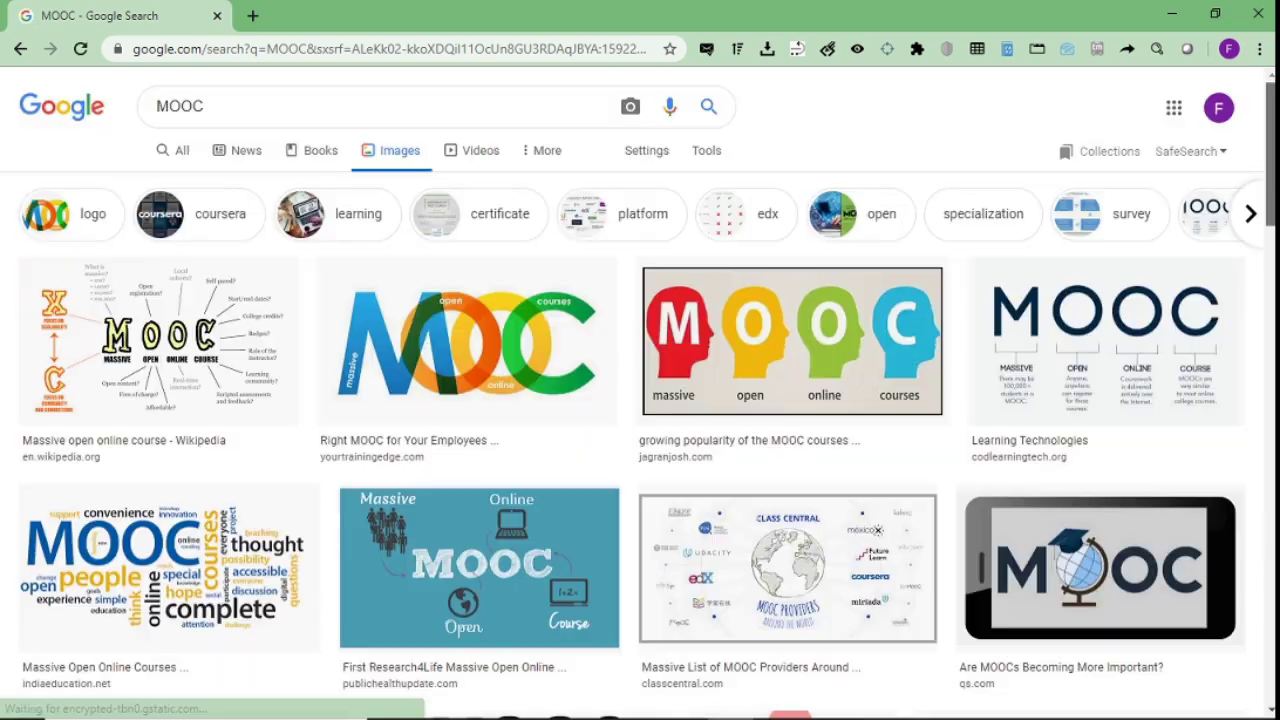
pyautogui.hotkey('alt', 'Tab')
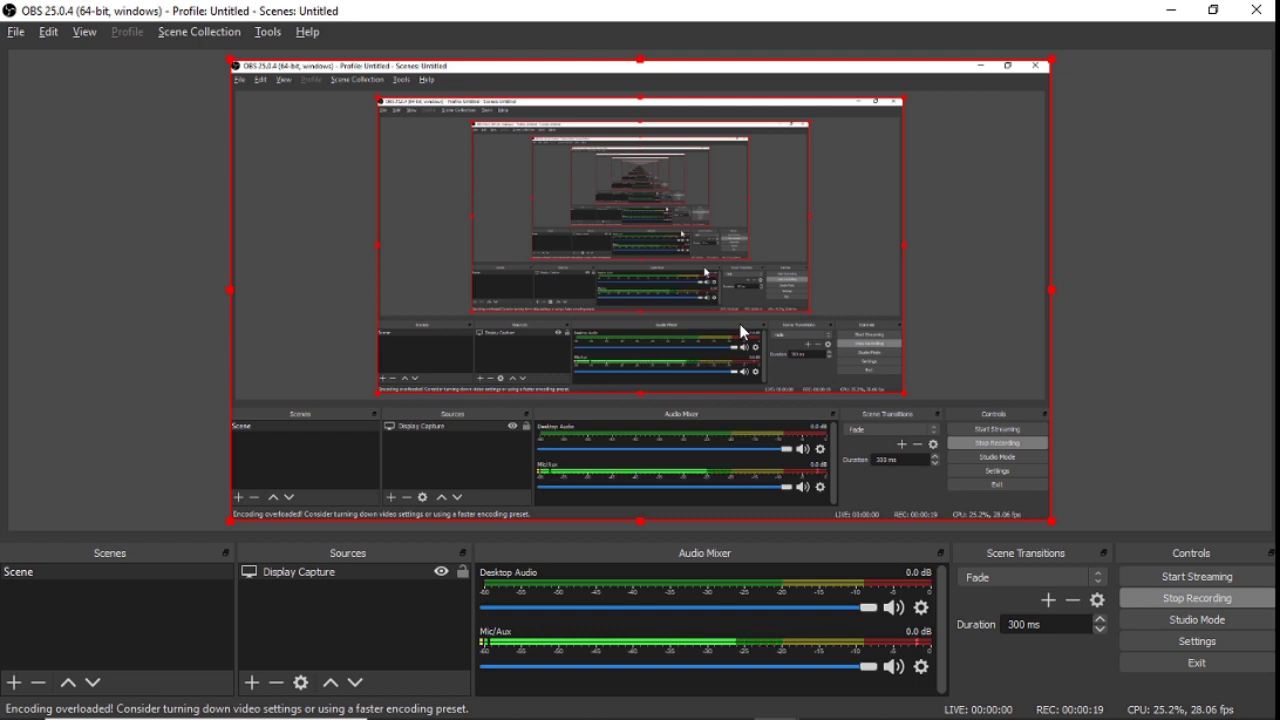
pyautogui.click(1165, 603)
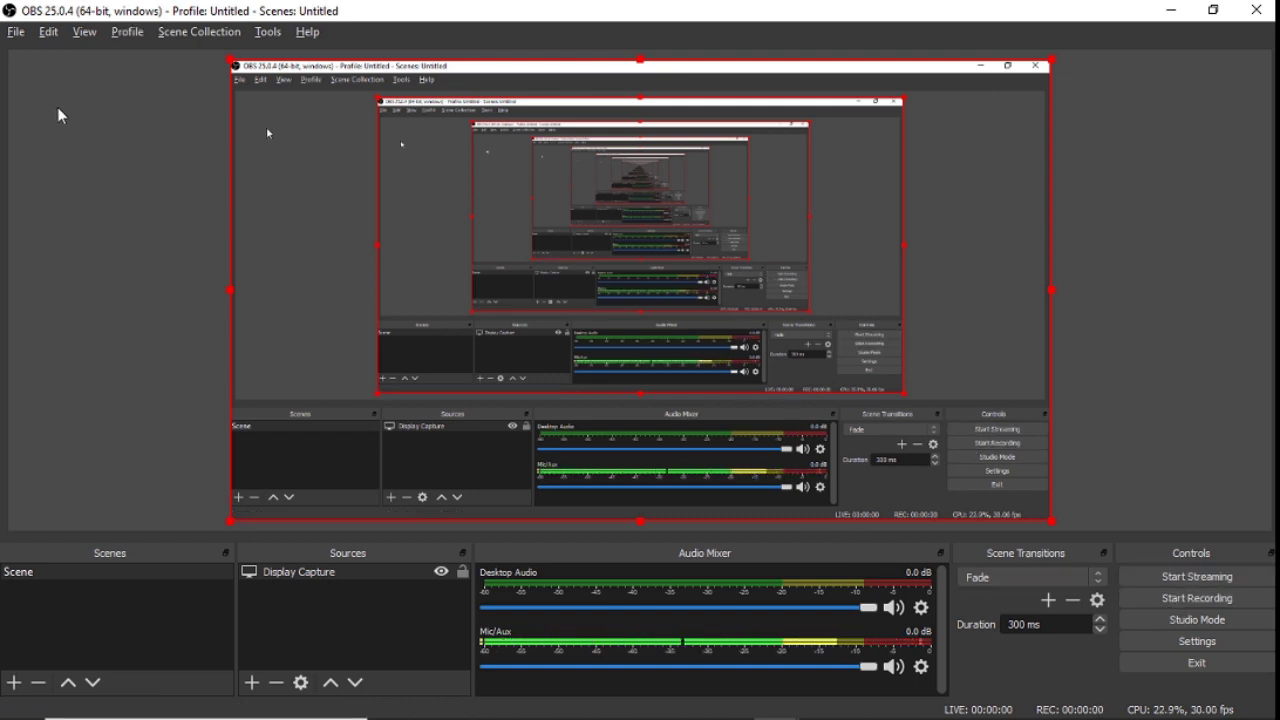
pyautogui.click(12, 32)
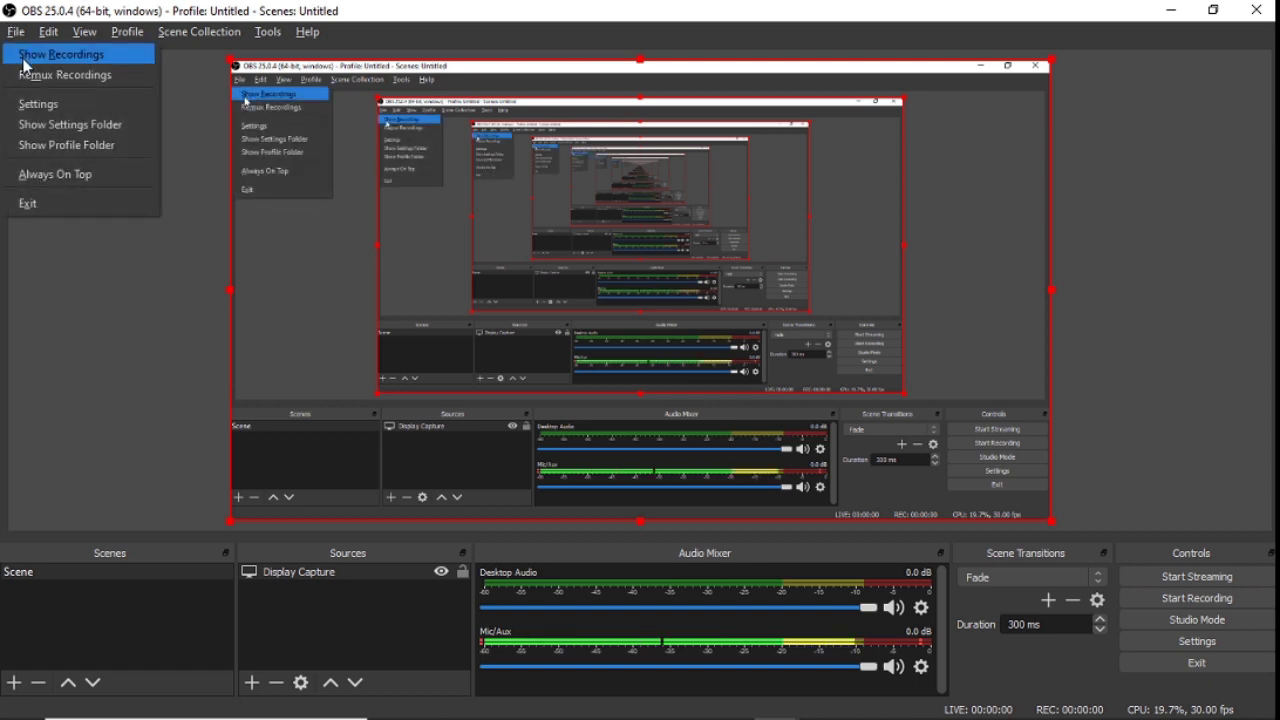
pyautogui.click(23, 56)
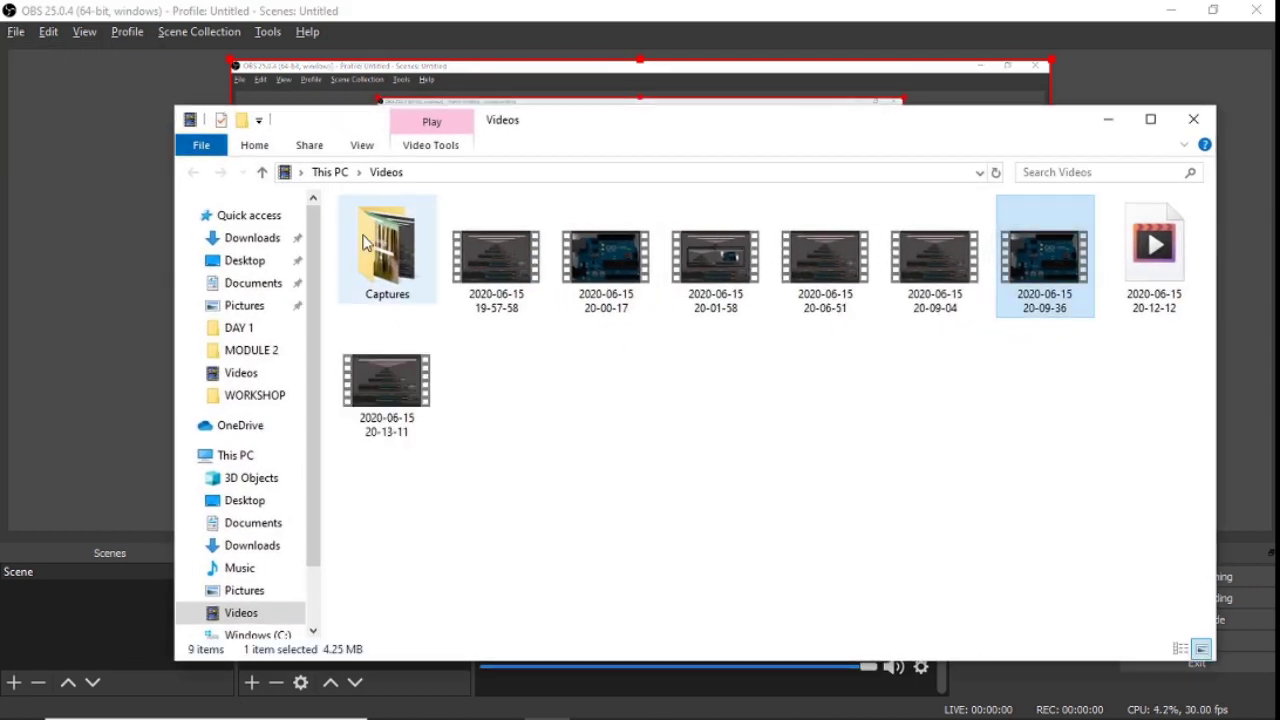
pyautogui.click(373, 383)
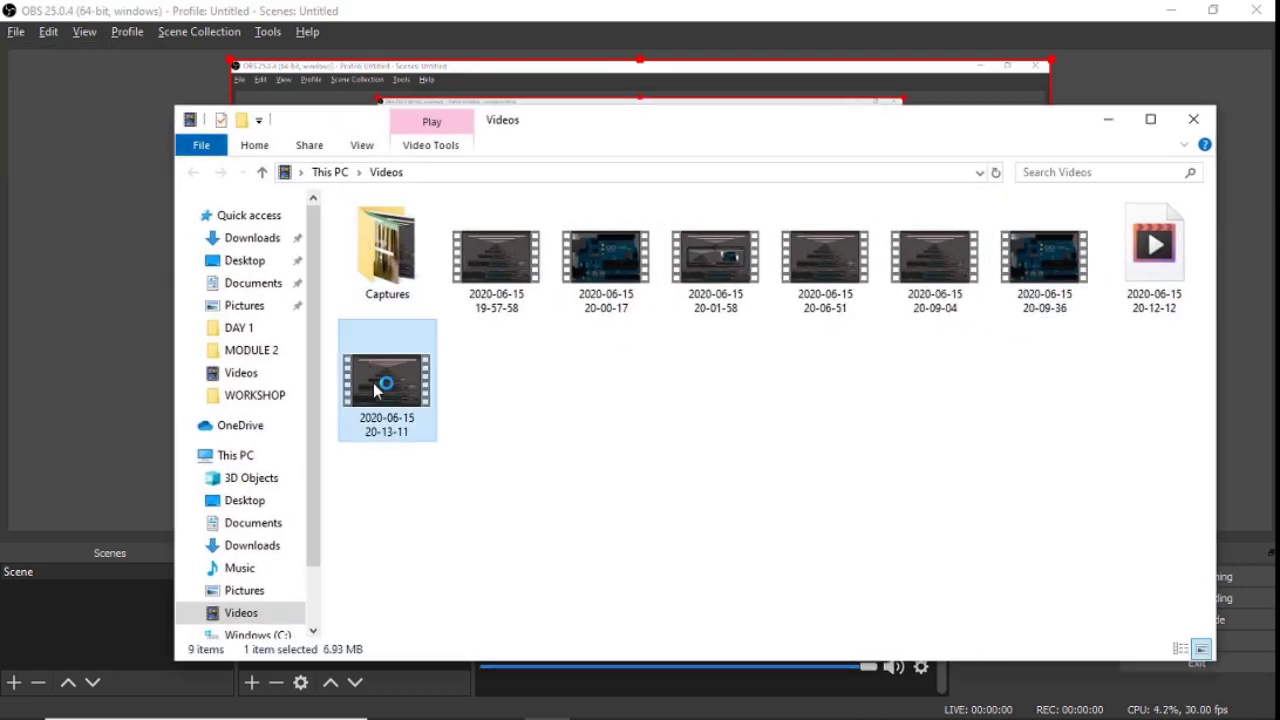
pyautogui.doubleClick(373, 383)
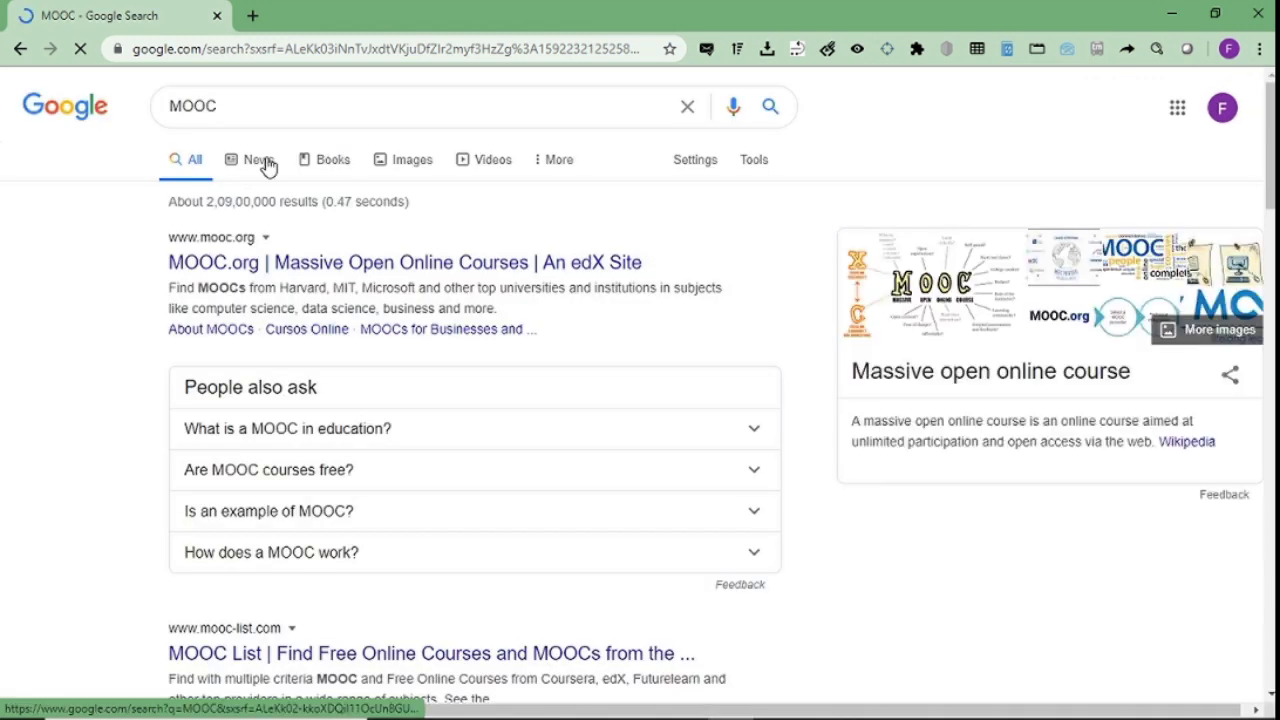
pyautogui.moveTo(985, 176)
pyautogui.click(1262, 12)
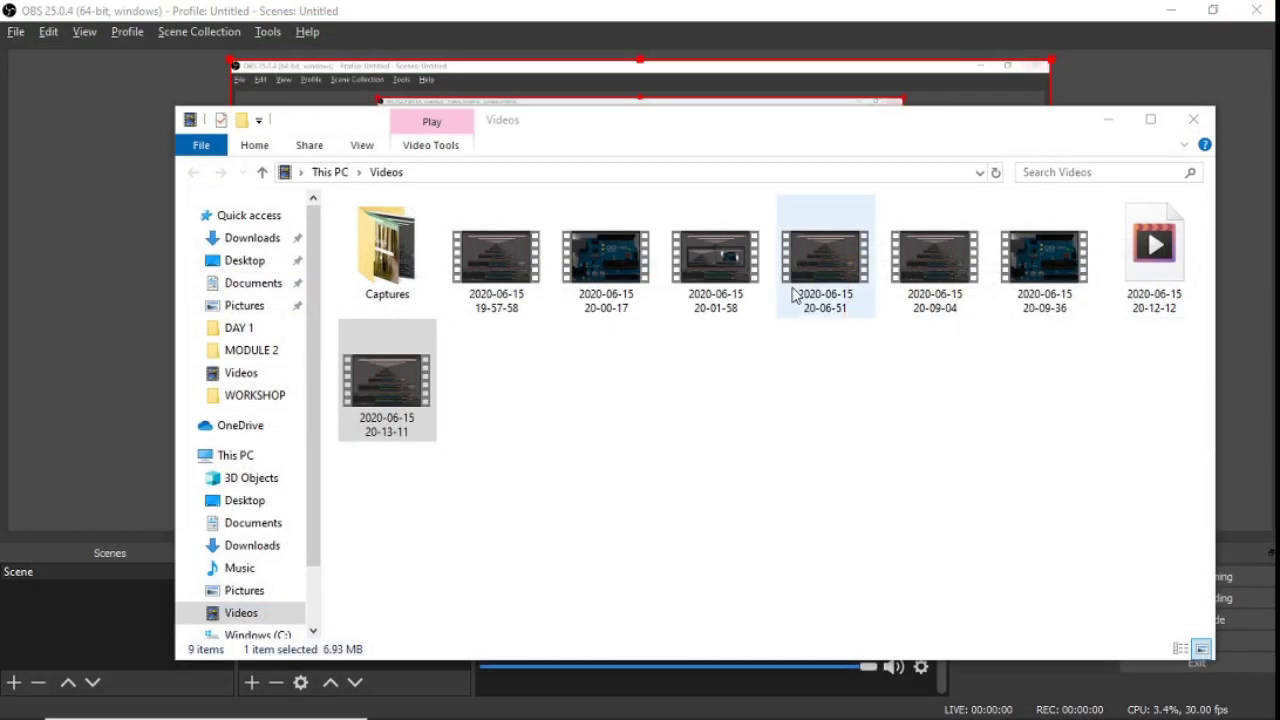
pyautogui.click(1196, 118)
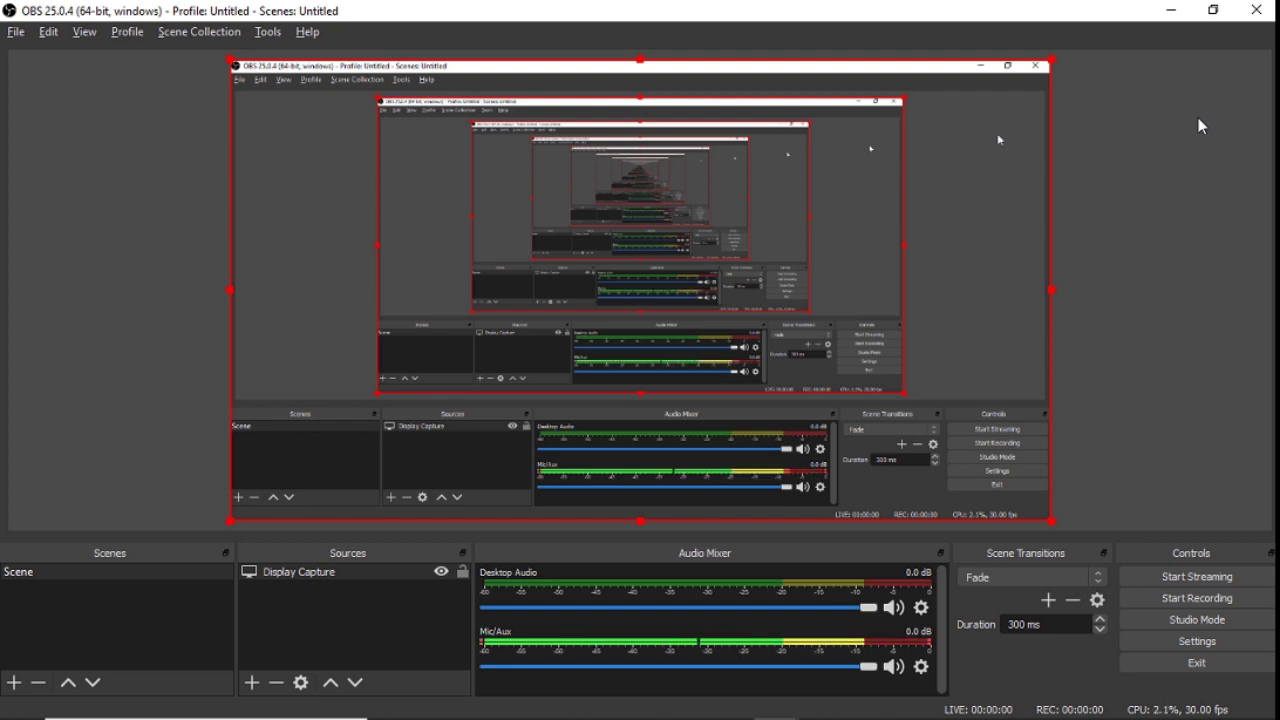
pyautogui.click(303, 574)
pyautogui.moveTo(304, 576); pyautogui.dragTo(300, 608)
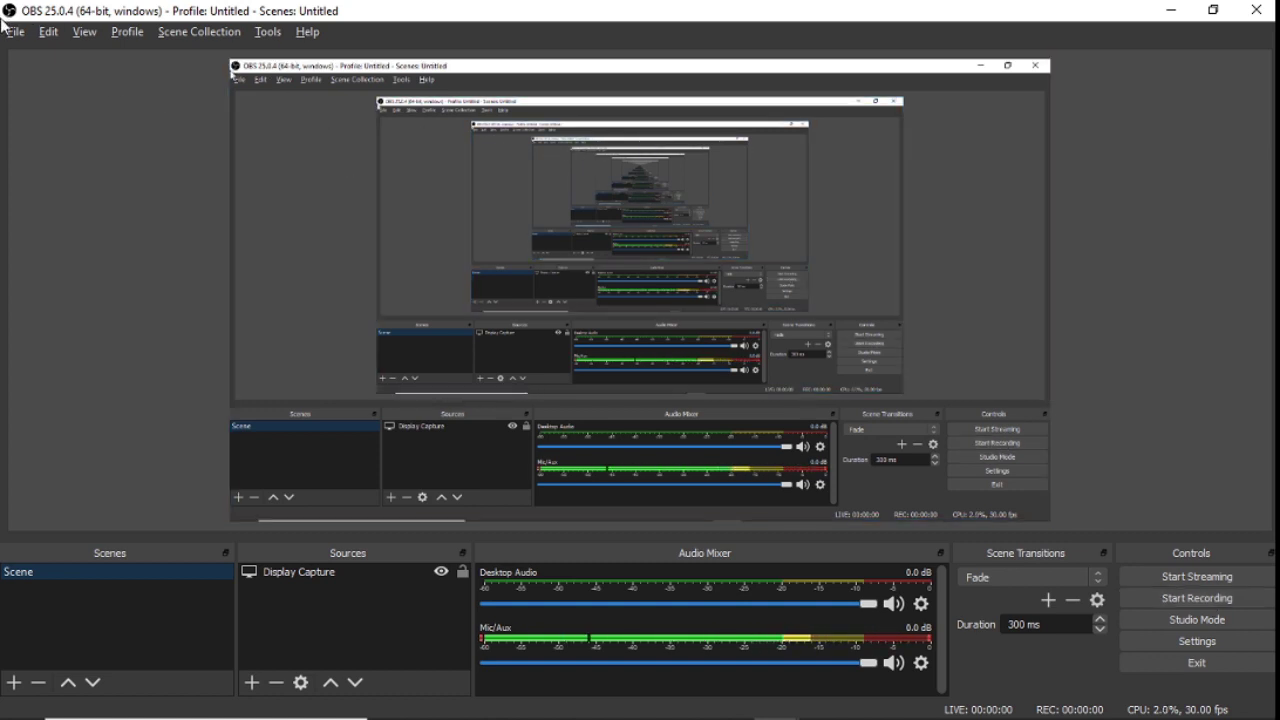
# Set the output mode to Advanced in the OBS output settings
pyautogui.click(14, 33)
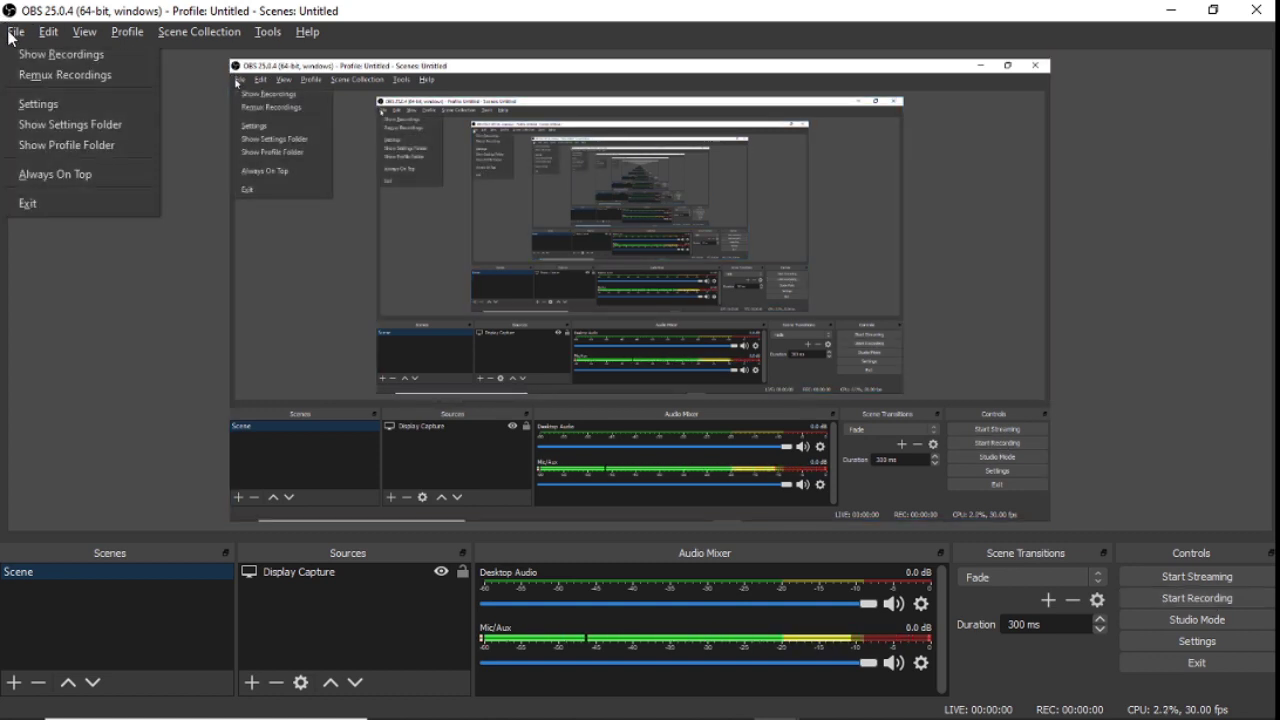
pyautogui.click(35, 104)
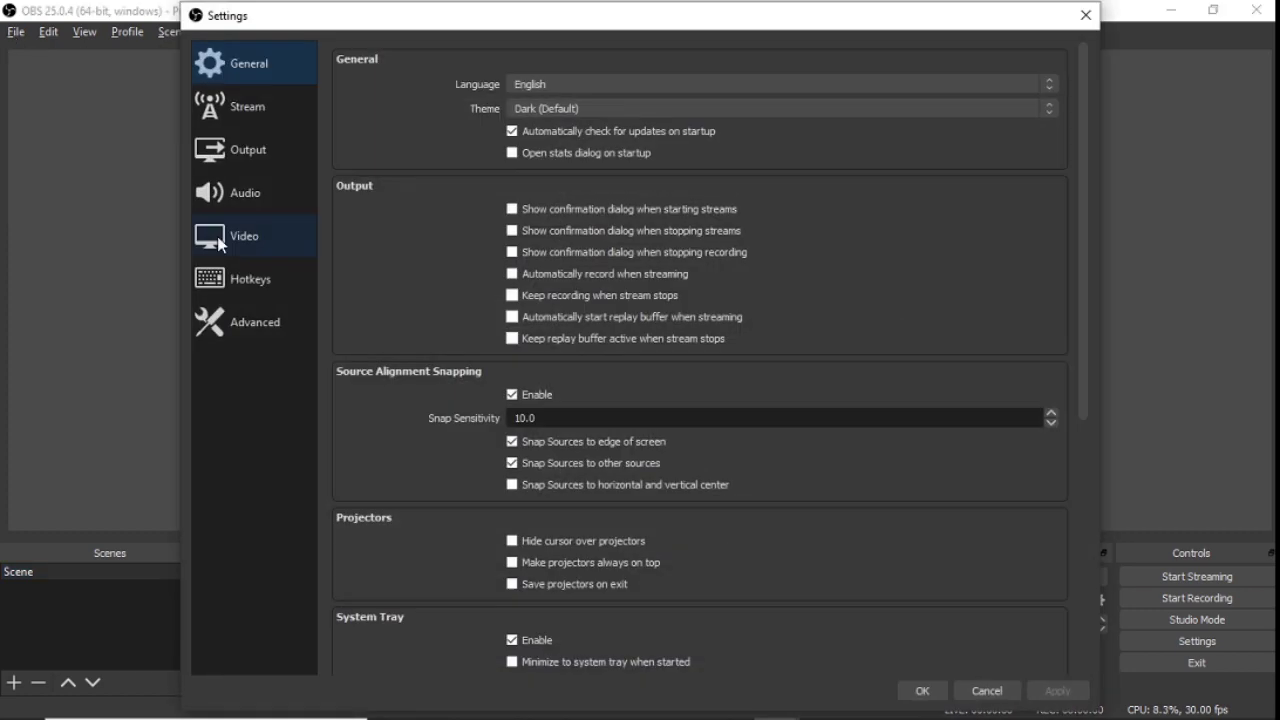
pyautogui.click(236, 153)
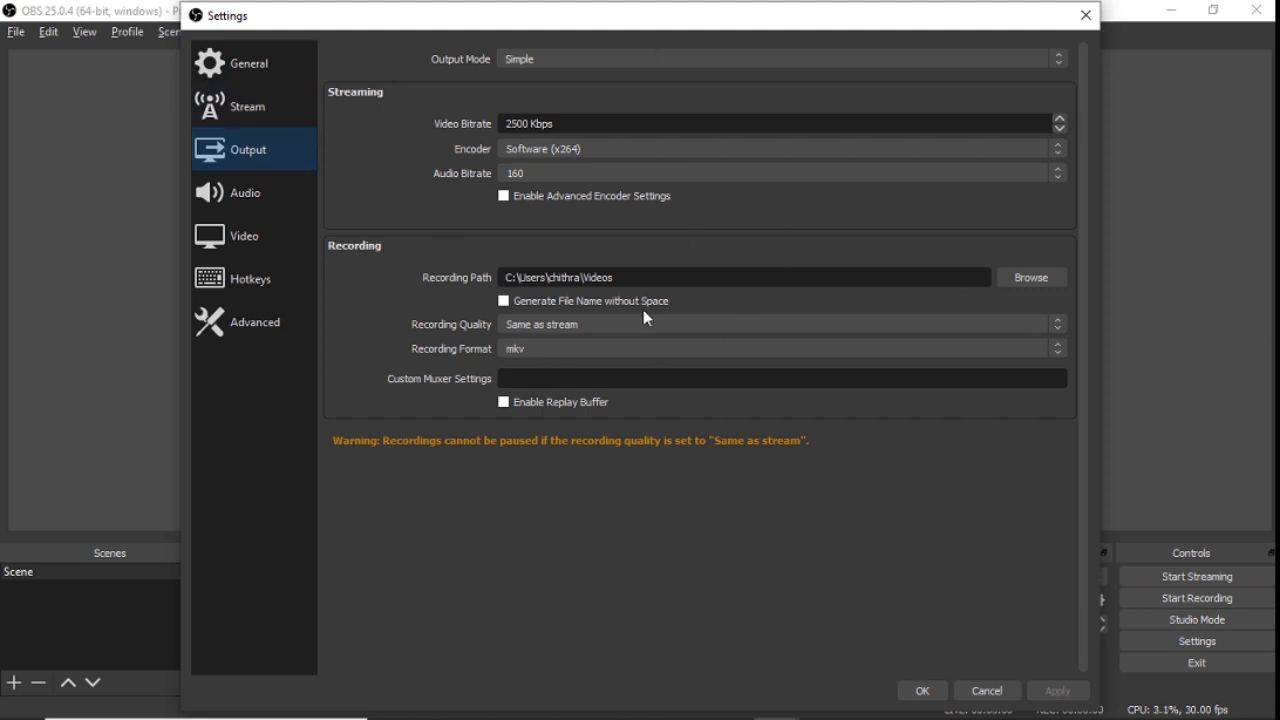
pyautogui.click(613, 60)
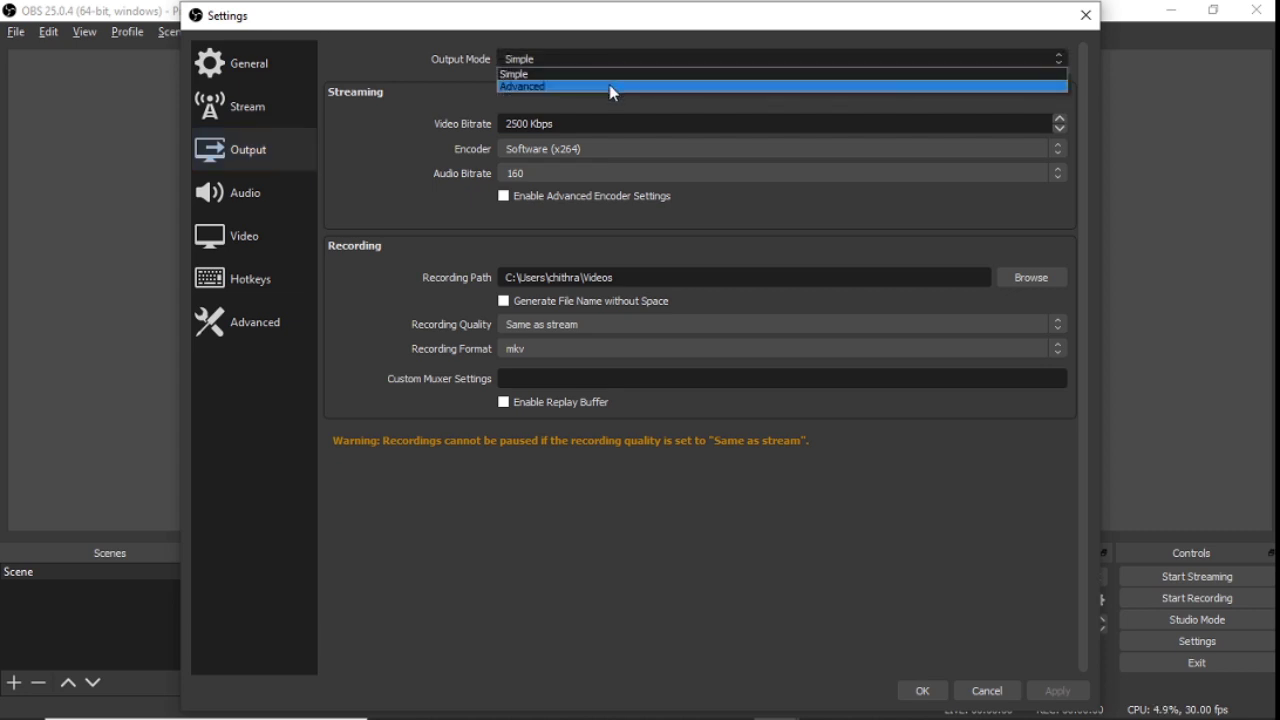
pyautogui.click(613, 88)
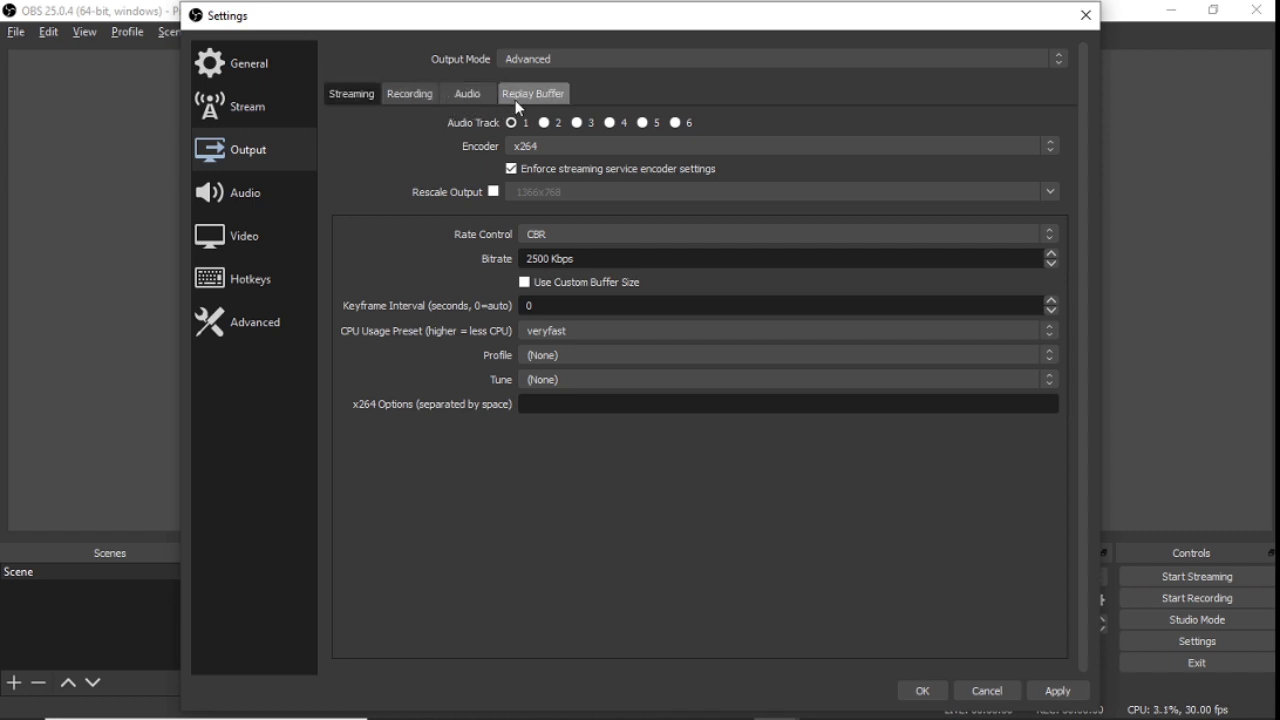
# Set the recording encoder to x264, then apply and close the settings
pyautogui.click(405, 96)
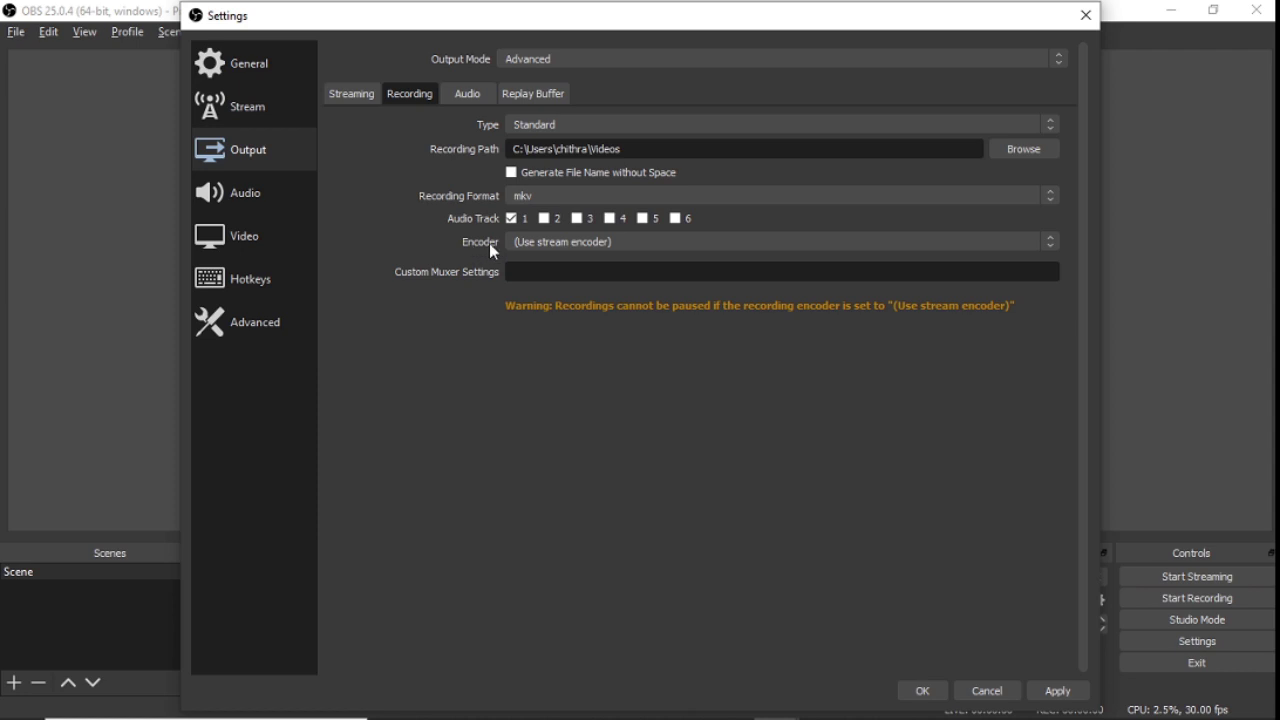
pyautogui.click(557, 243)
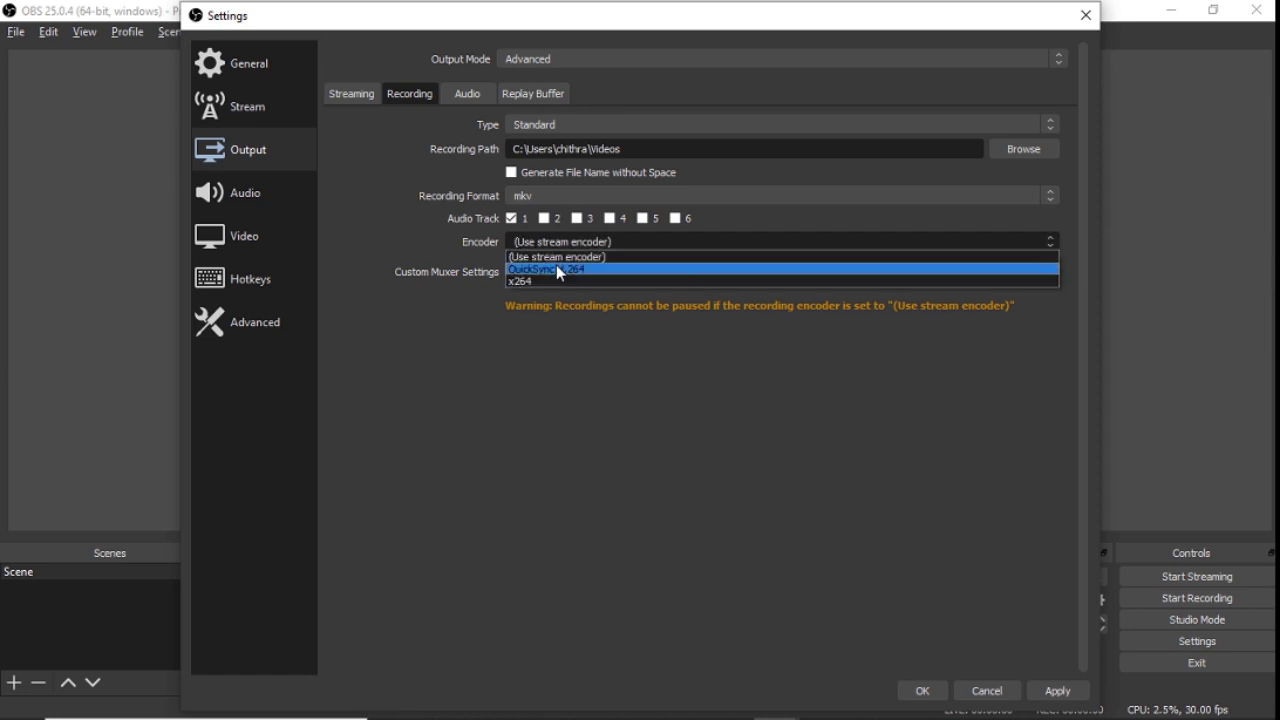
pyautogui.click(556, 281)
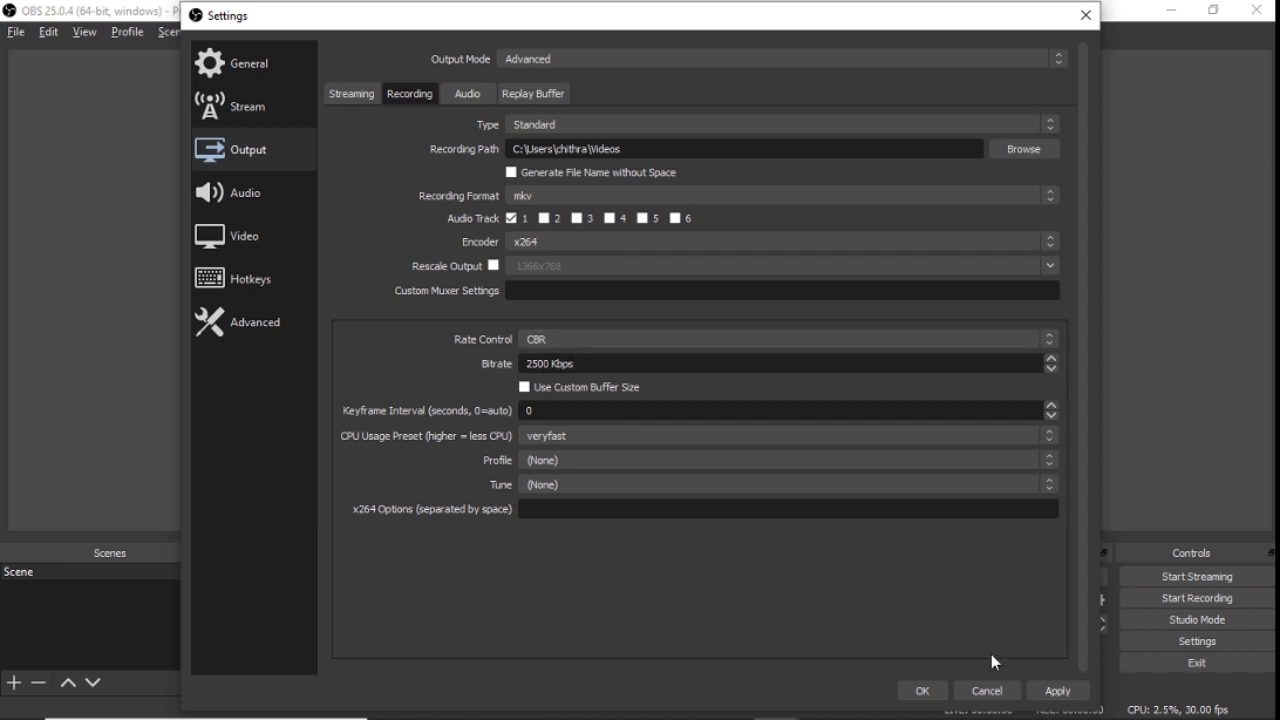
pyautogui.click(1042, 691)
pyautogui.click(923, 691)
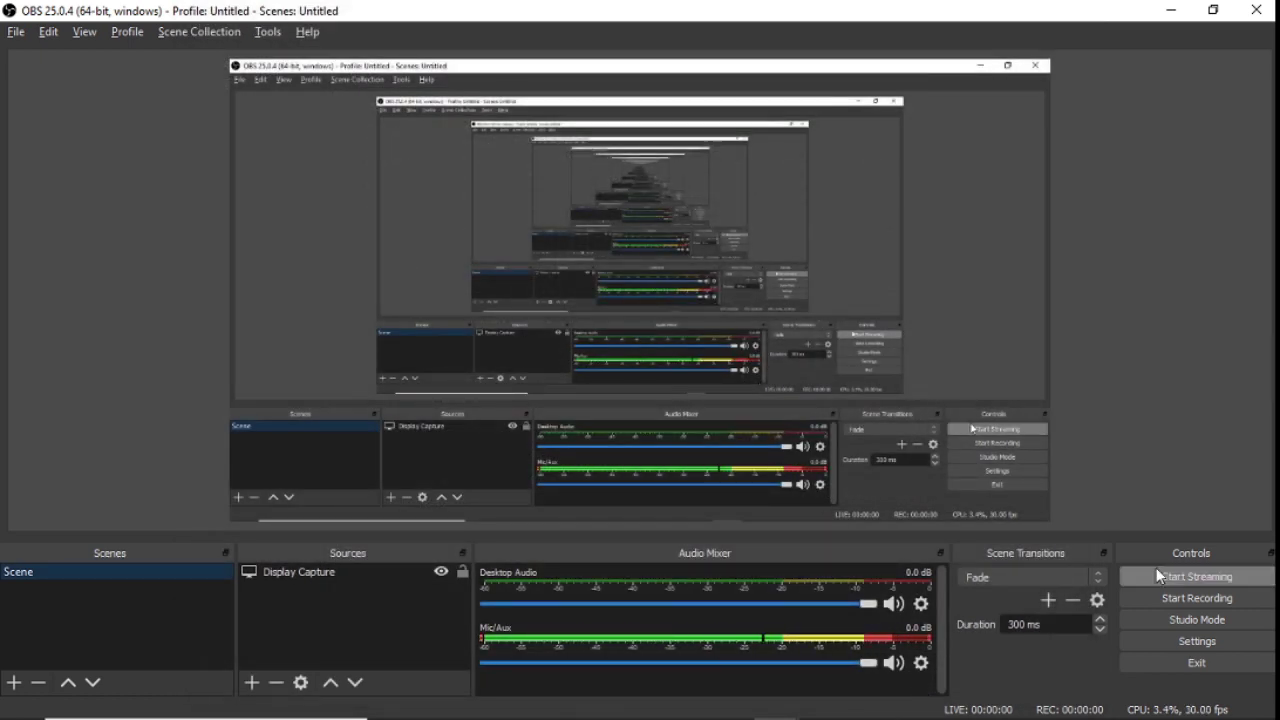
# Start a new recording of the display capture, pause it and stop it
pyautogui.click(1157, 595)
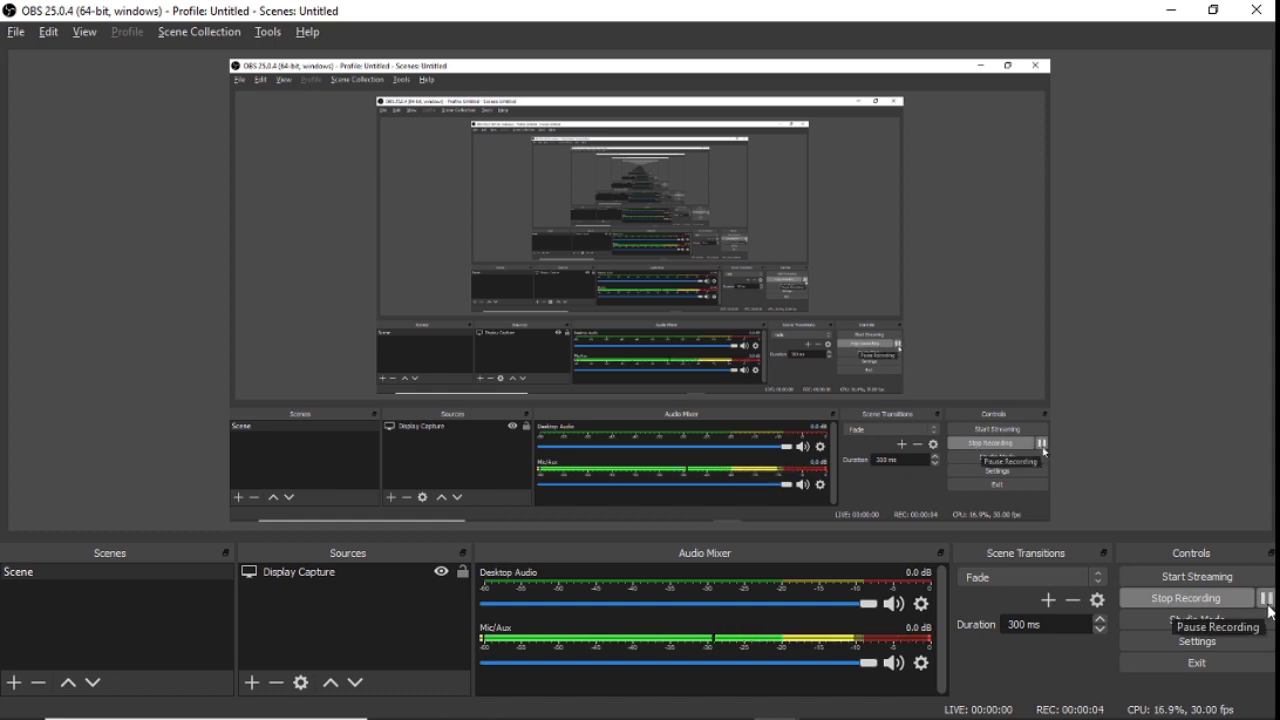
pyautogui.click(1267, 600)
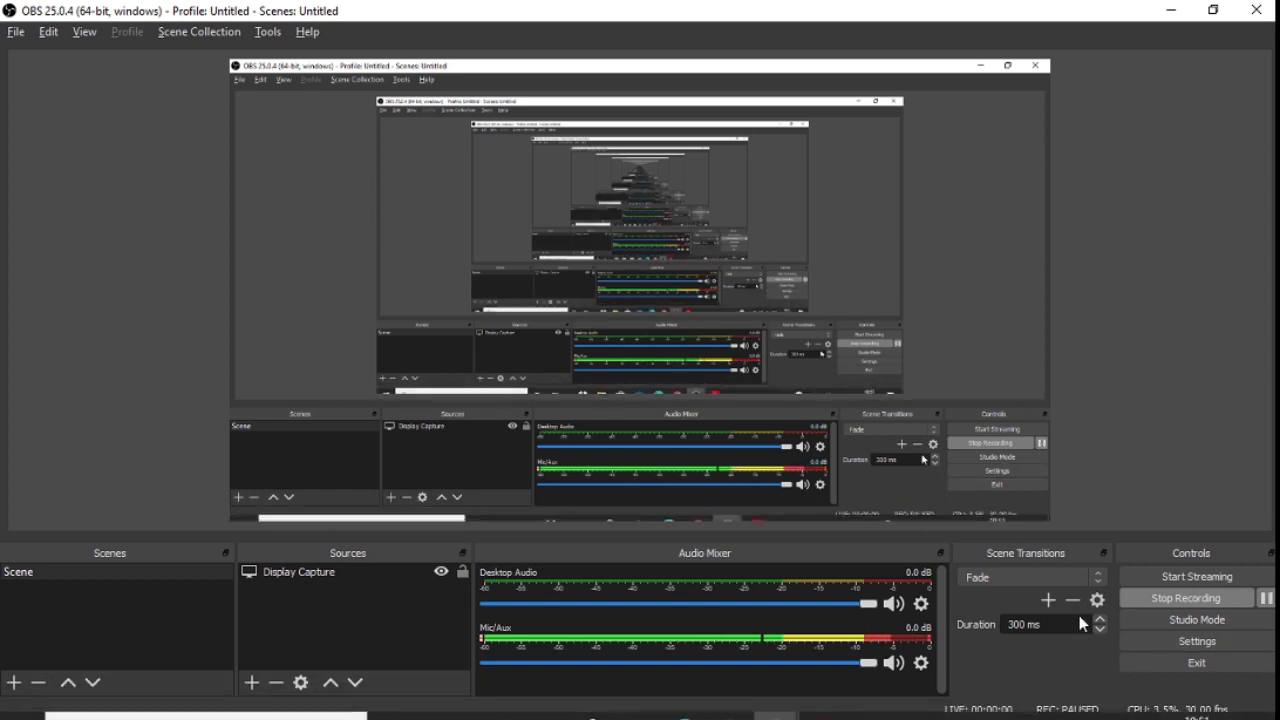
pyautogui.click(1146, 602)
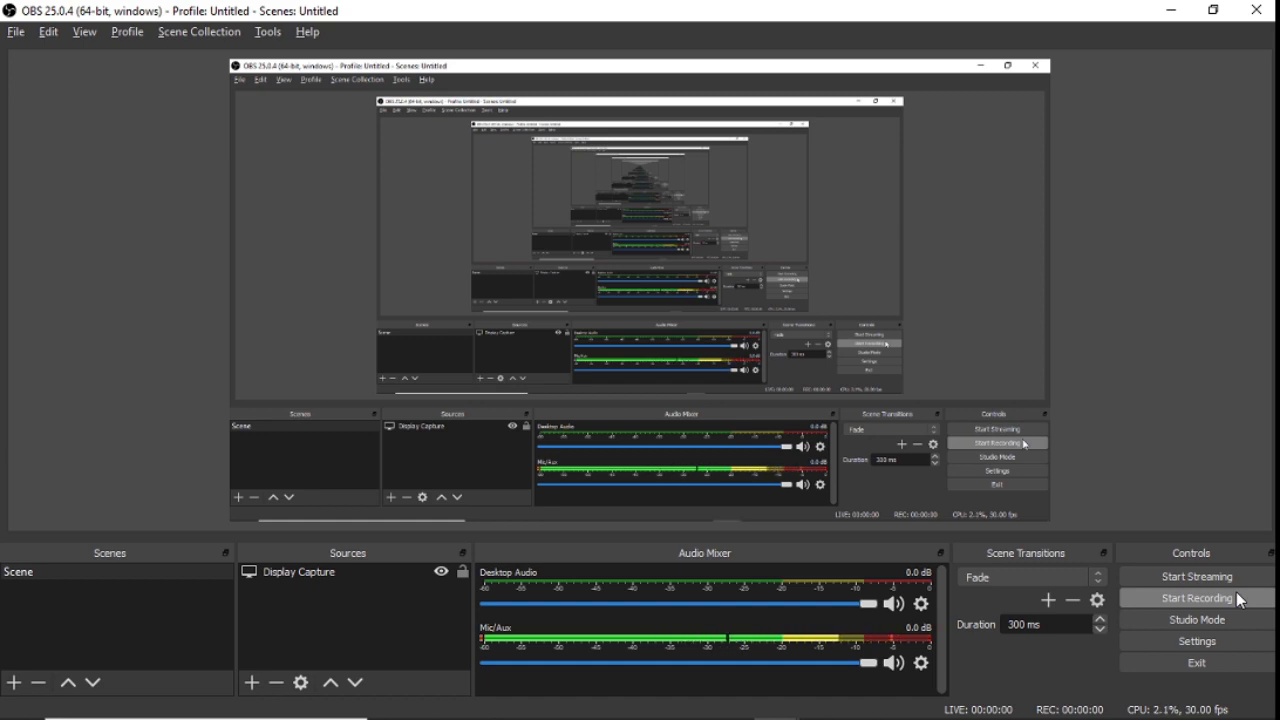
pyautogui.click(1241, 600)
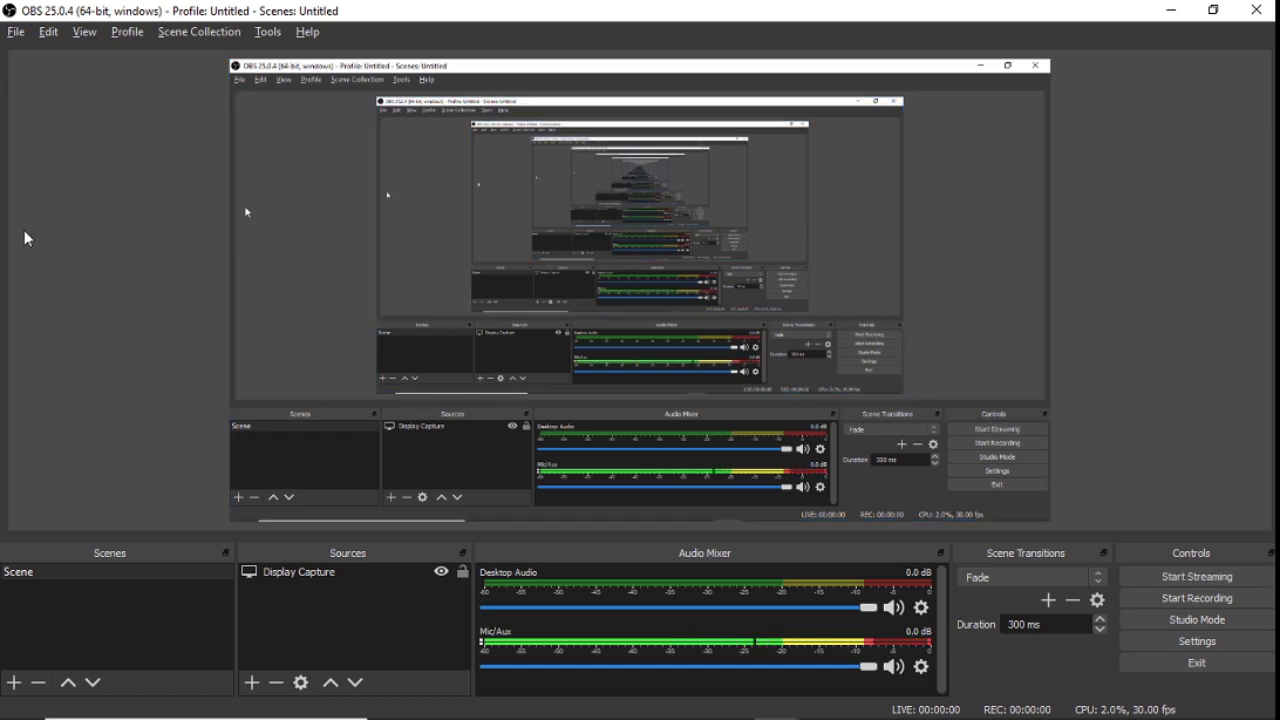
# Select YouTube / YouTube Gaming and the Primary YouTube ingest server in the stream settings, and clear the stream key
pyautogui.click(15, 33)
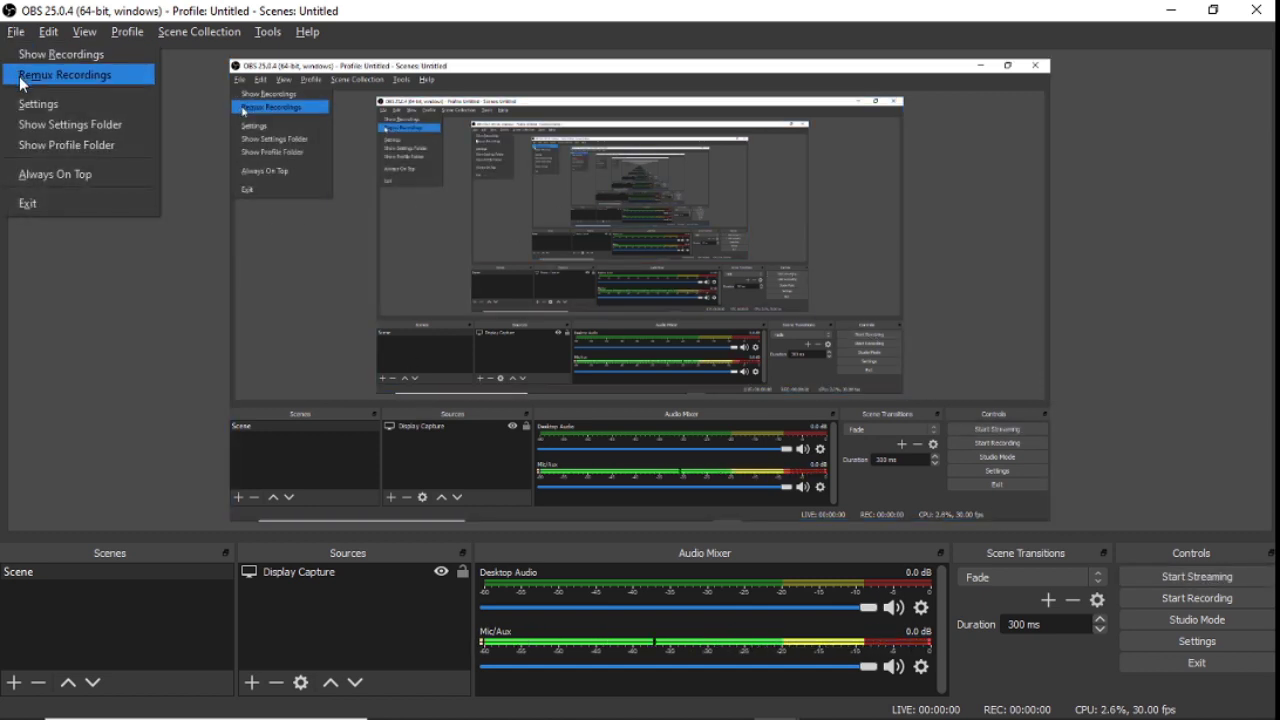
pyautogui.click(28, 105)
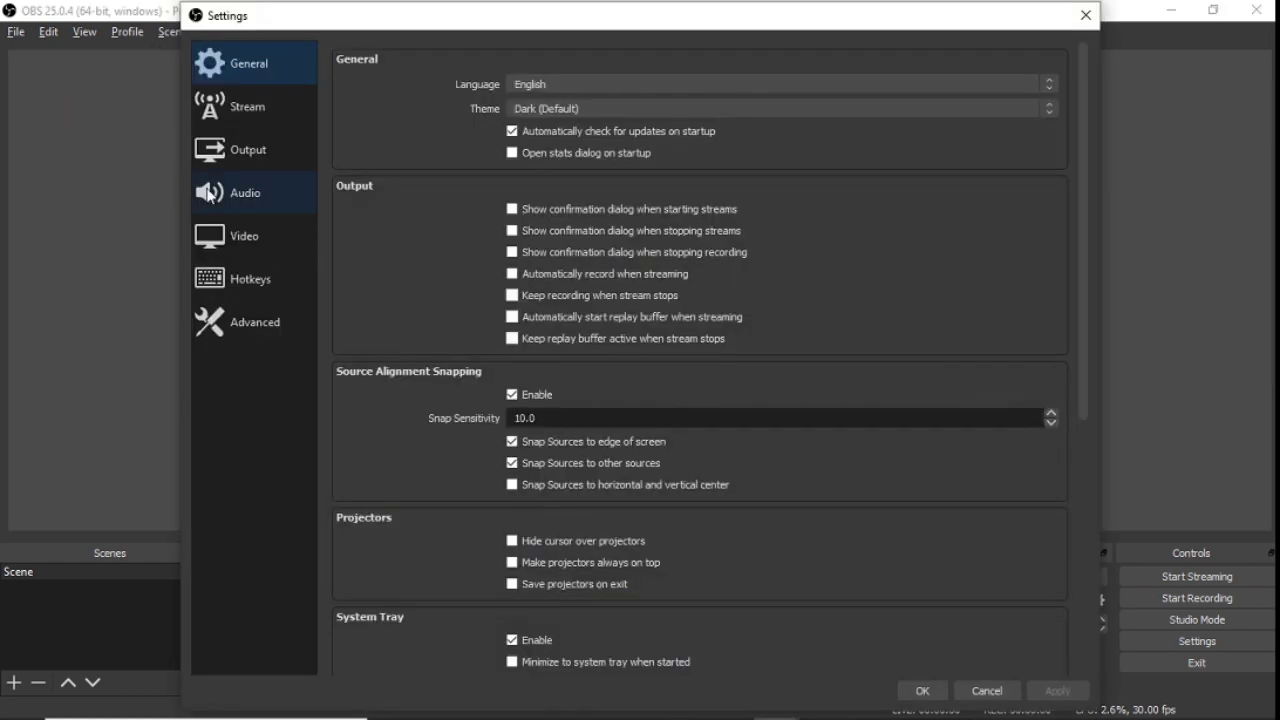
pyautogui.click(236, 114)
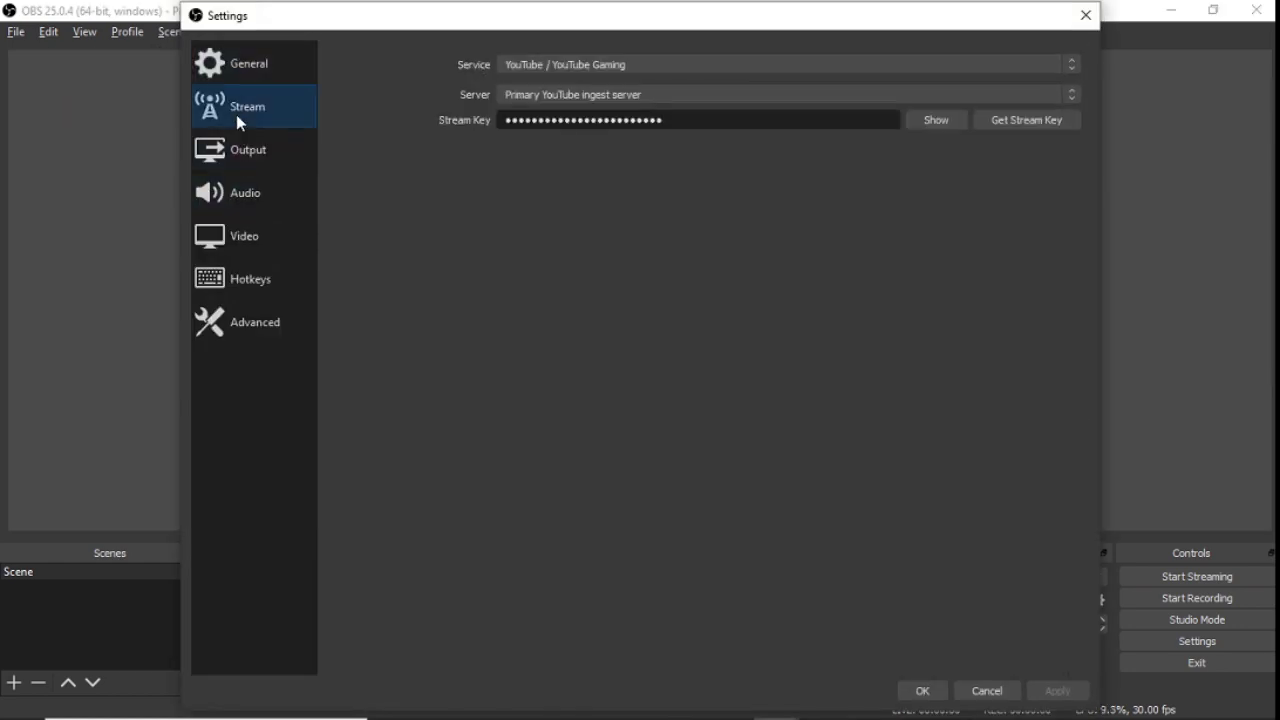
pyautogui.click(566, 64)
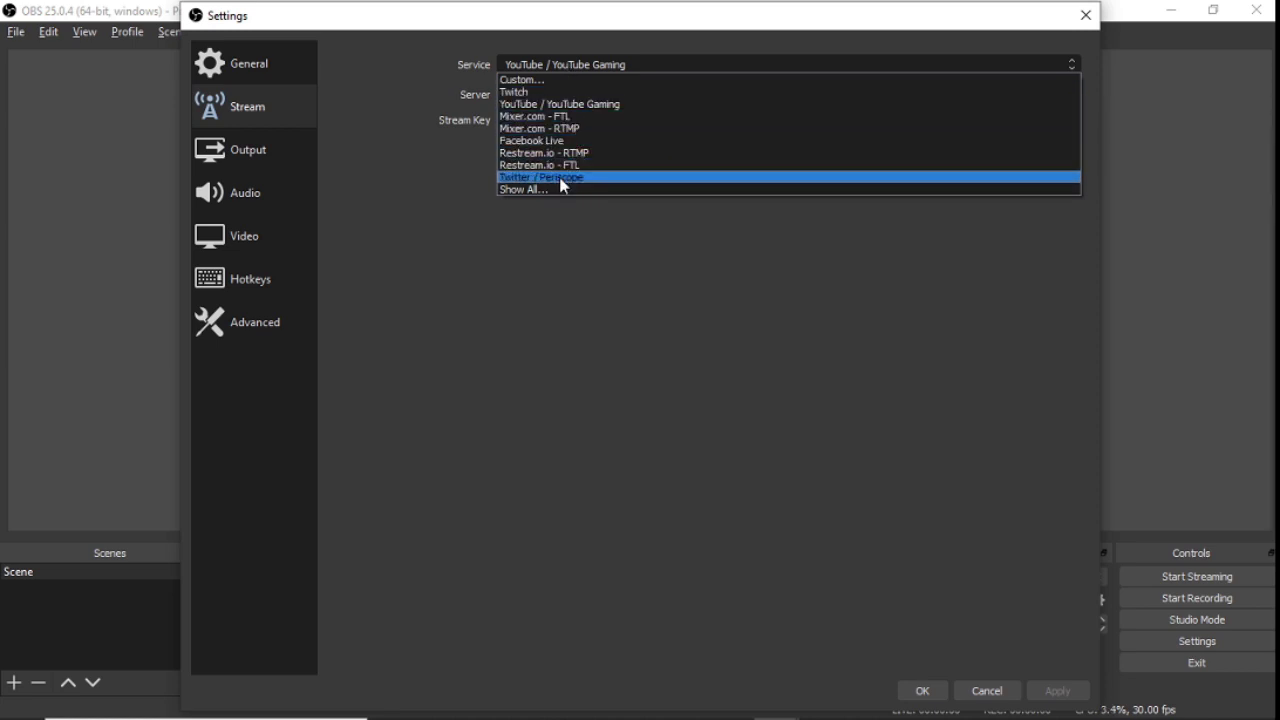
pyautogui.click(560, 108)
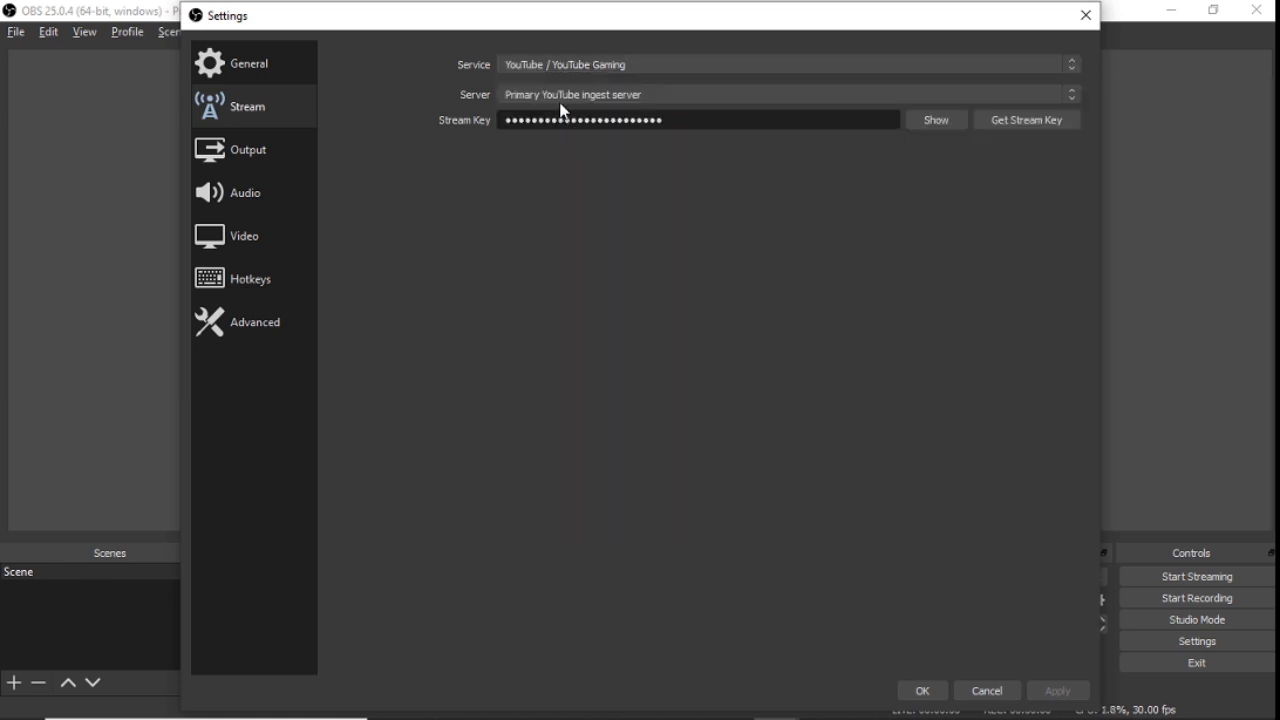
pyautogui.click(518, 100)
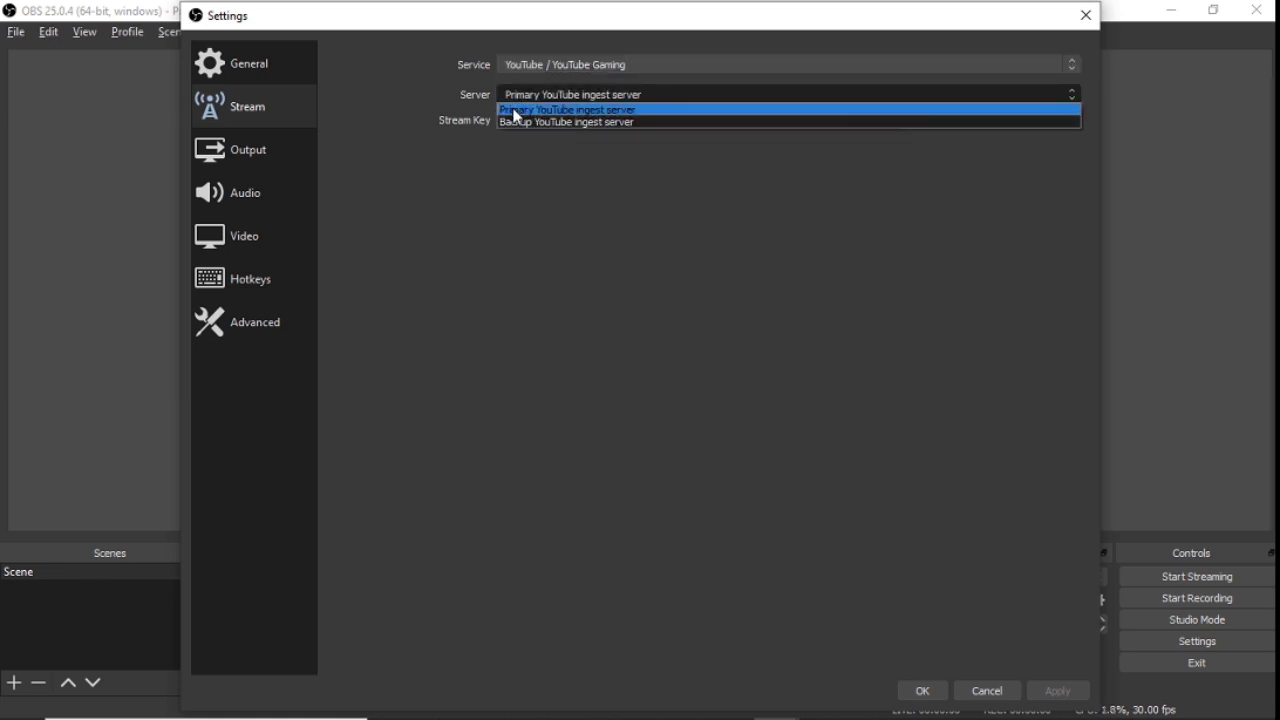
pyautogui.click(516, 116)
pyautogui.moveTo(717, 114); pyautogui.dragTo(357, 130)
pyautogui.press('BackSpace')
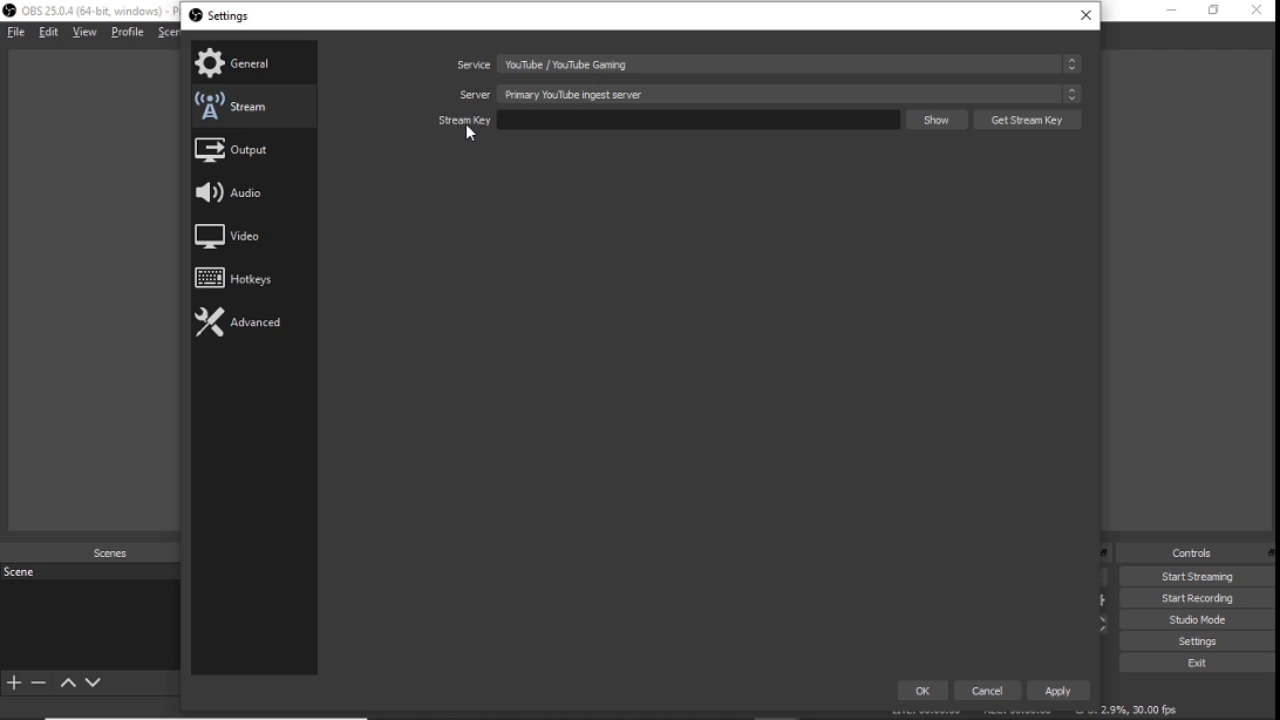
# Switch to YouTube Studio in Chrome and open the New stream form for going live from the channel dashboard
pyautogui.hotkey('alt', 'Tab')
pyautogui.hotkey('alt', 'Tab')
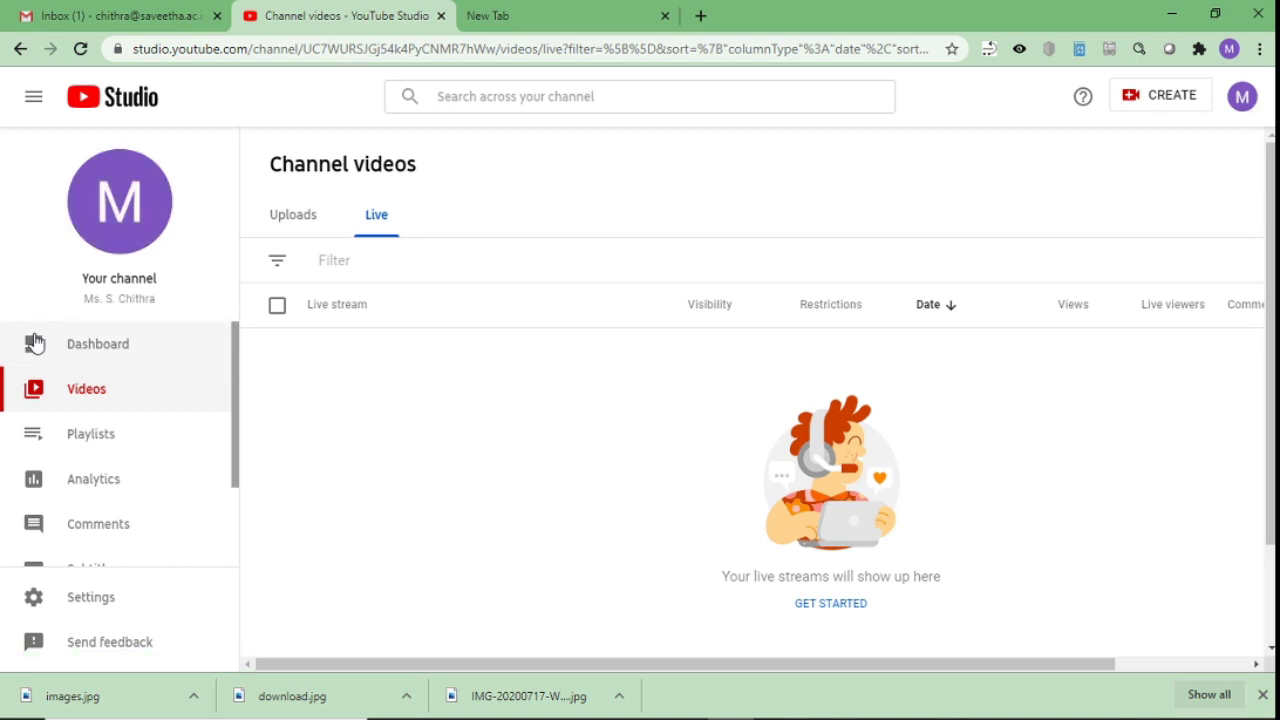
pyautogui.click(49, 350)
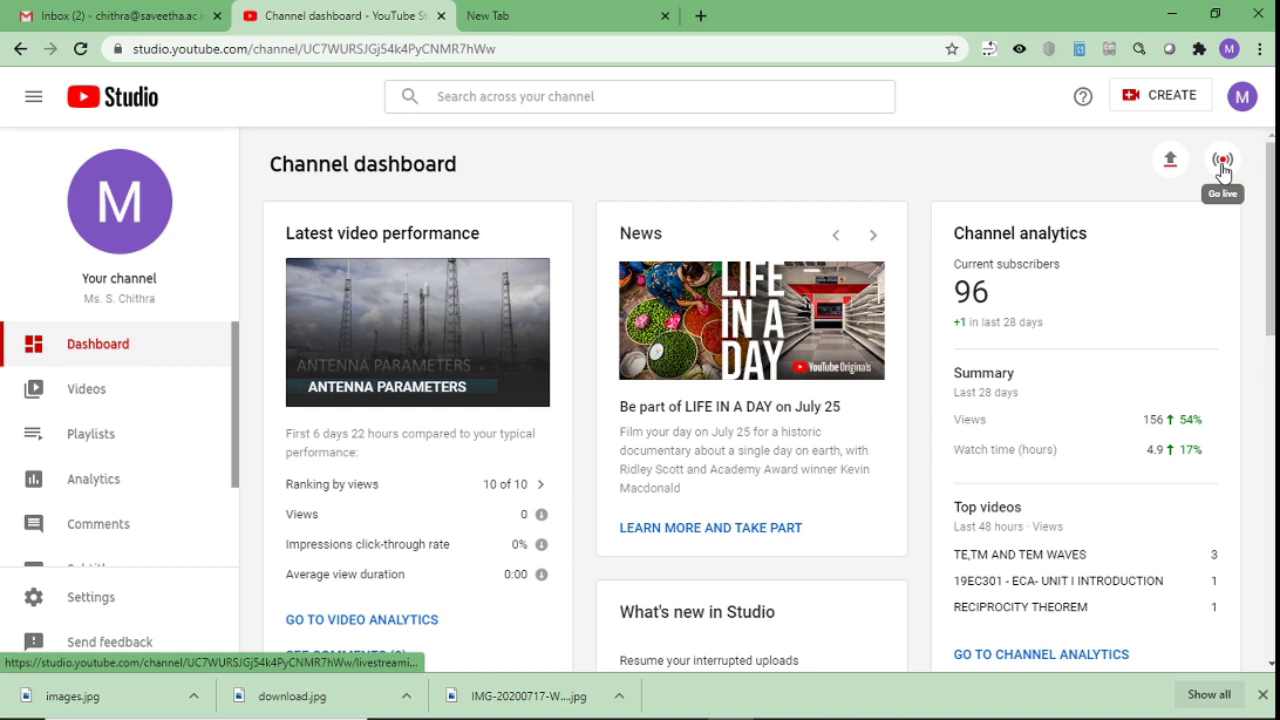
pyautogui.click(1221, 164)
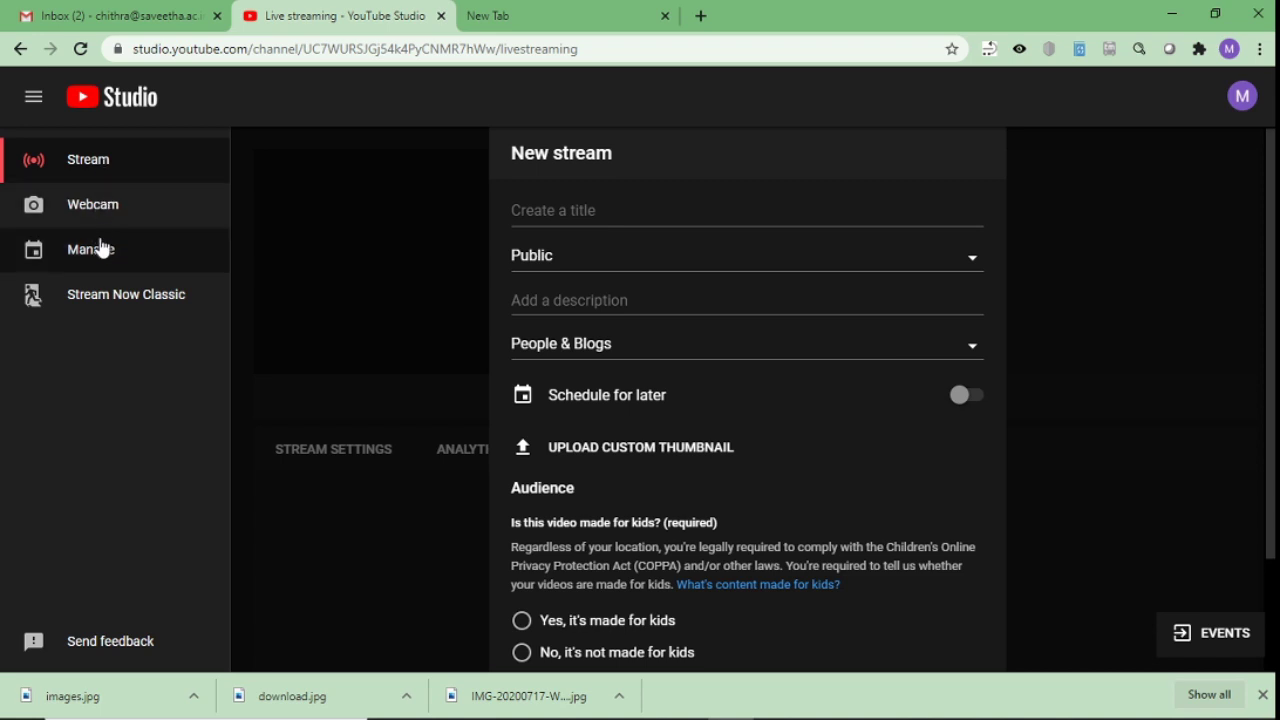
pyautogui.click(92, 166)
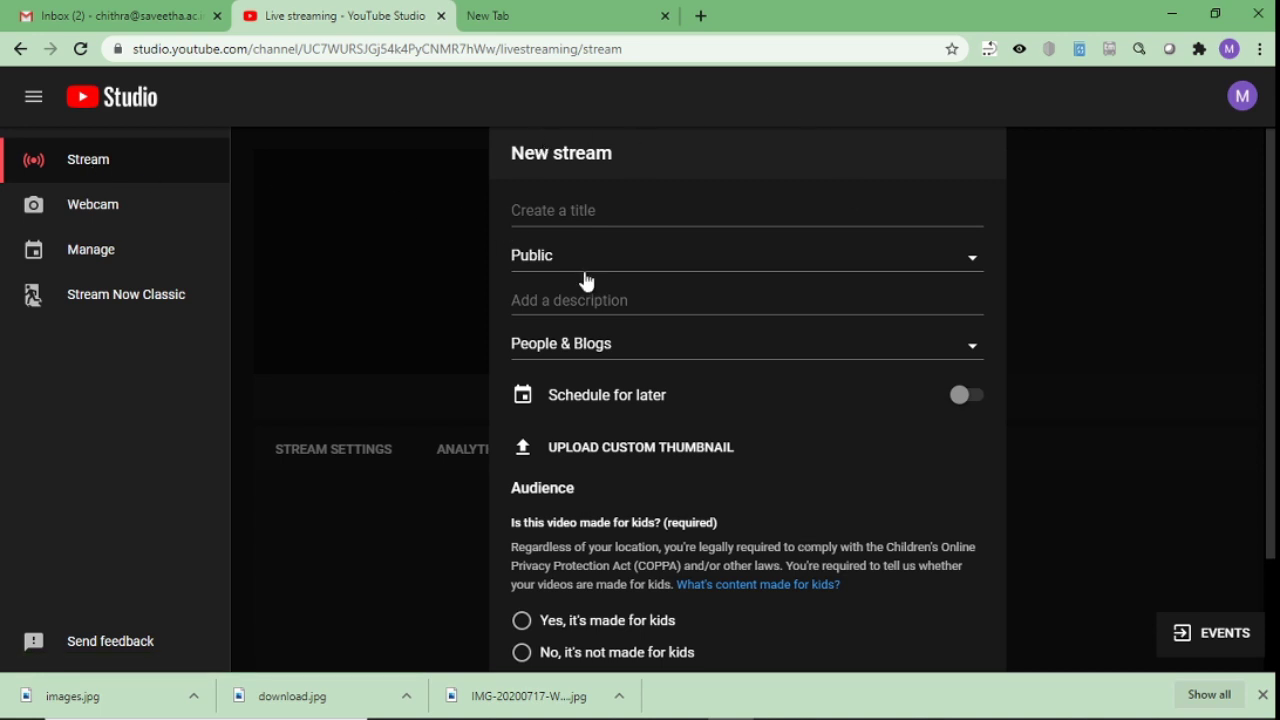
# Title the new stream FDP, keep its visibility as Public, and enter OBS as the description
pyautogui.click(580, 214)
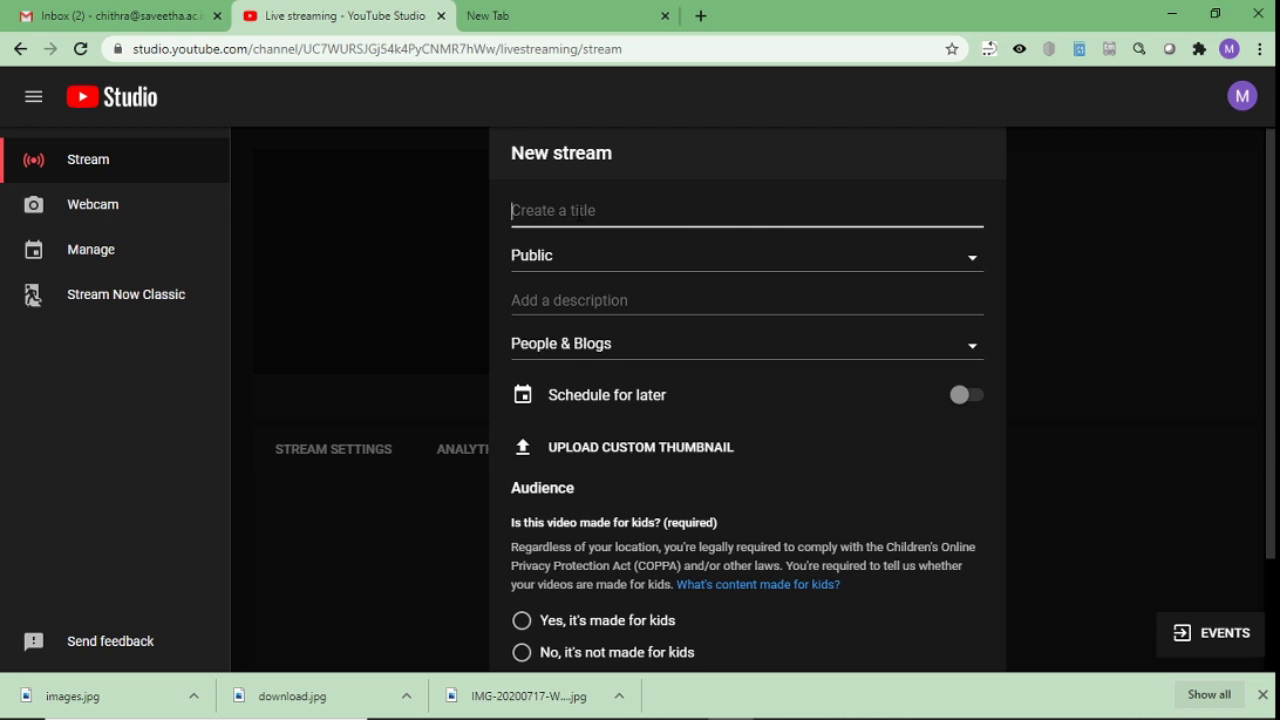
pyautogui.write('FDP')
pyautogui.click(588, 256)
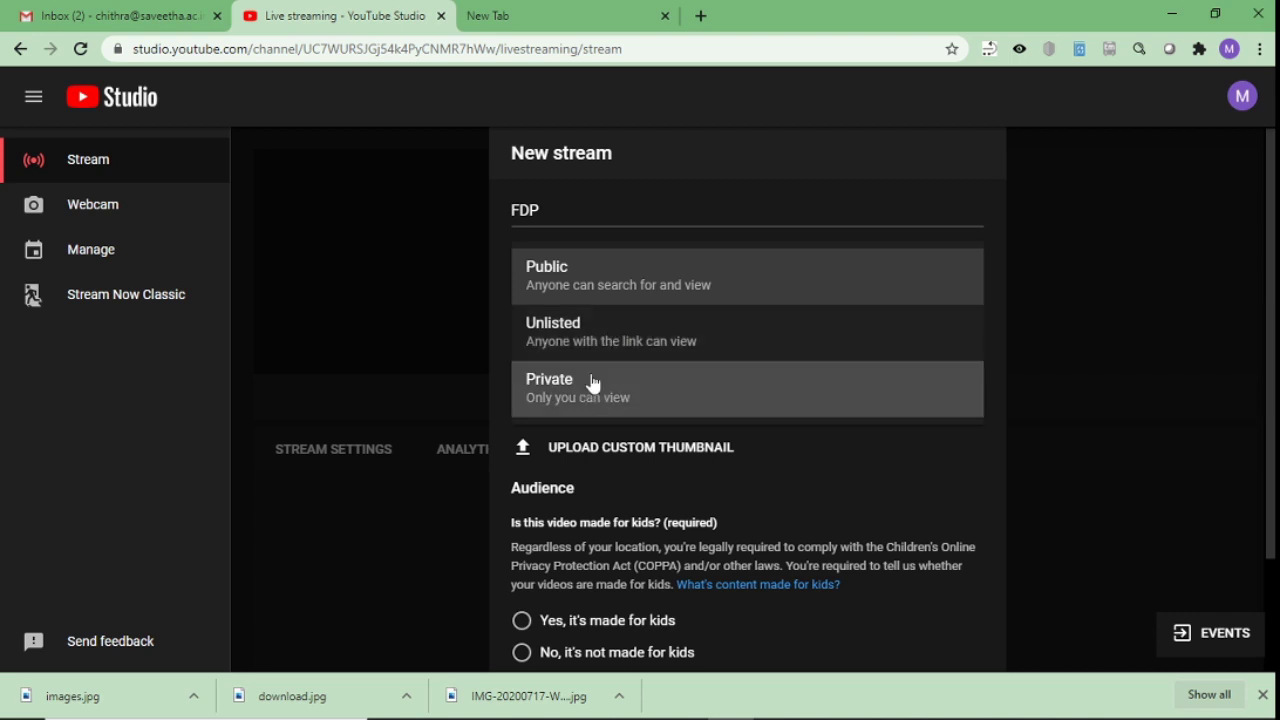
pyautogui.click(588, 292)
pyautogui.click(602, 299)
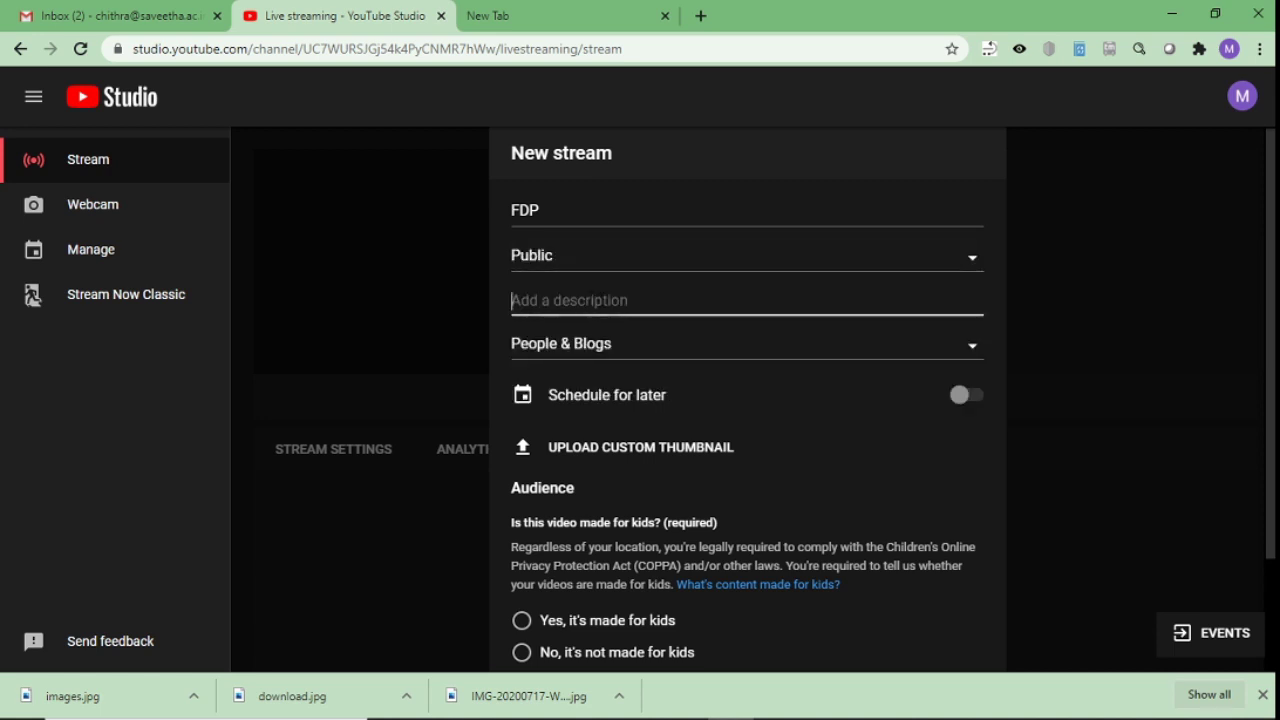
pyautogui.write('OBS')
# Set the new stream's category to Education
pyautogui.click(640, 357)
pyautogui.moveTo(974, 446); pyautogui.dragTo(980, 600)
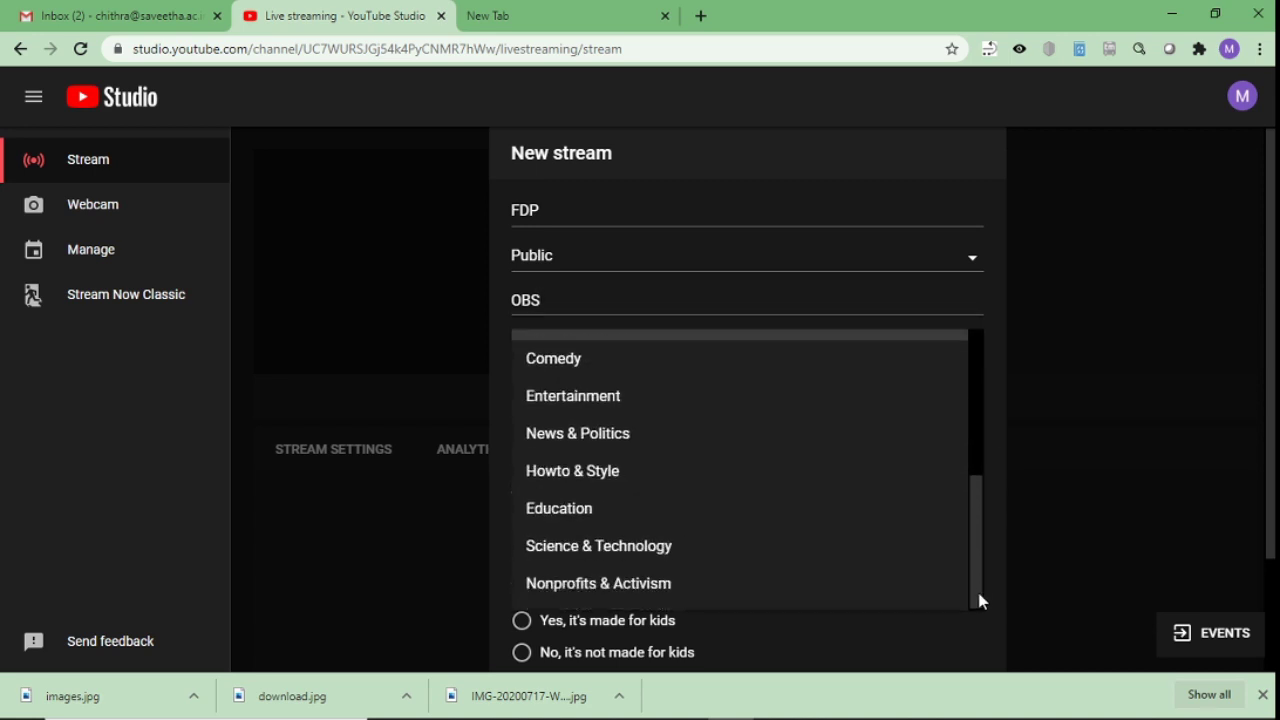
pyautogui.click(644, 515)
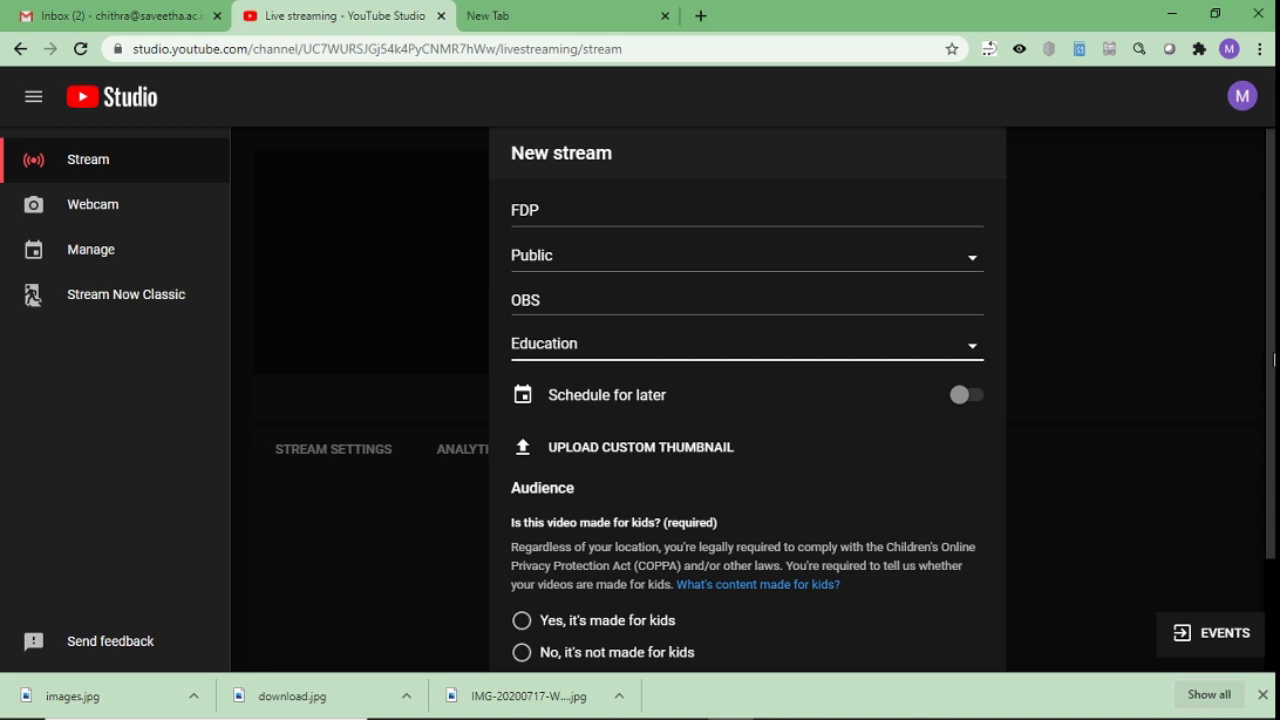
# Mark the stream as not made for kids and create it
pyautogui.scroll(-3, 1270, 359)
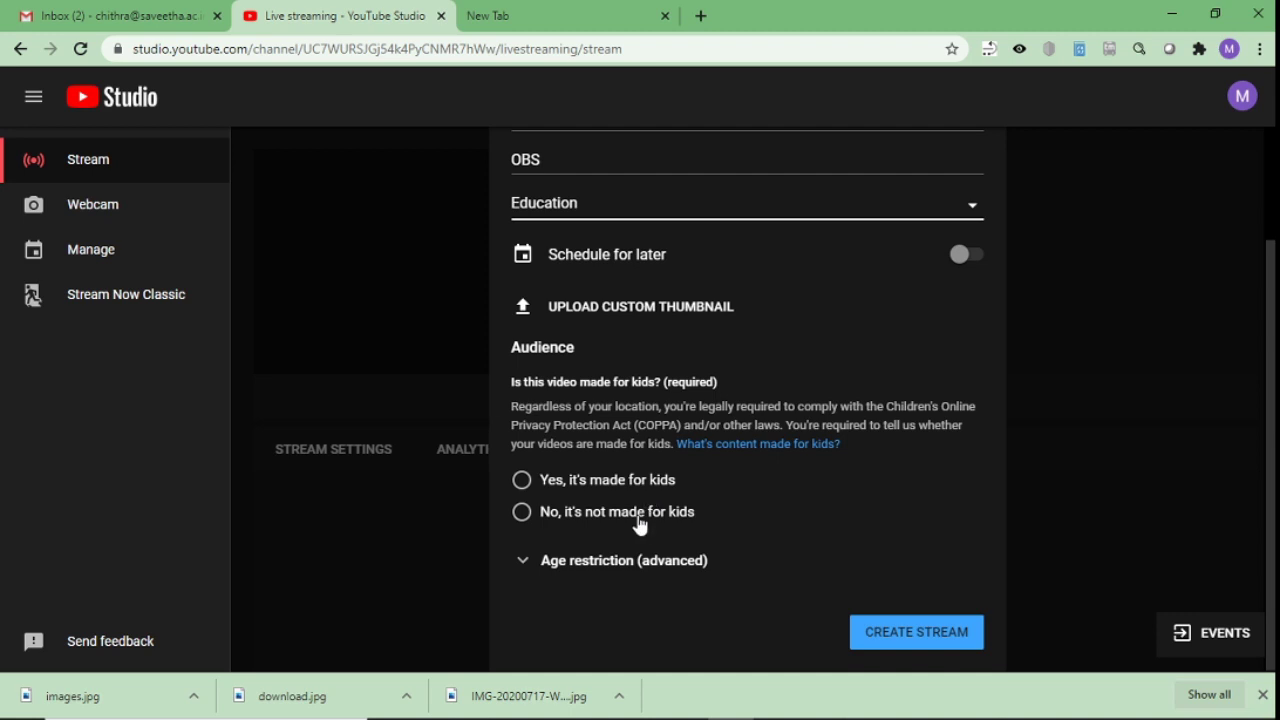
pyautogui.click(523, 513)
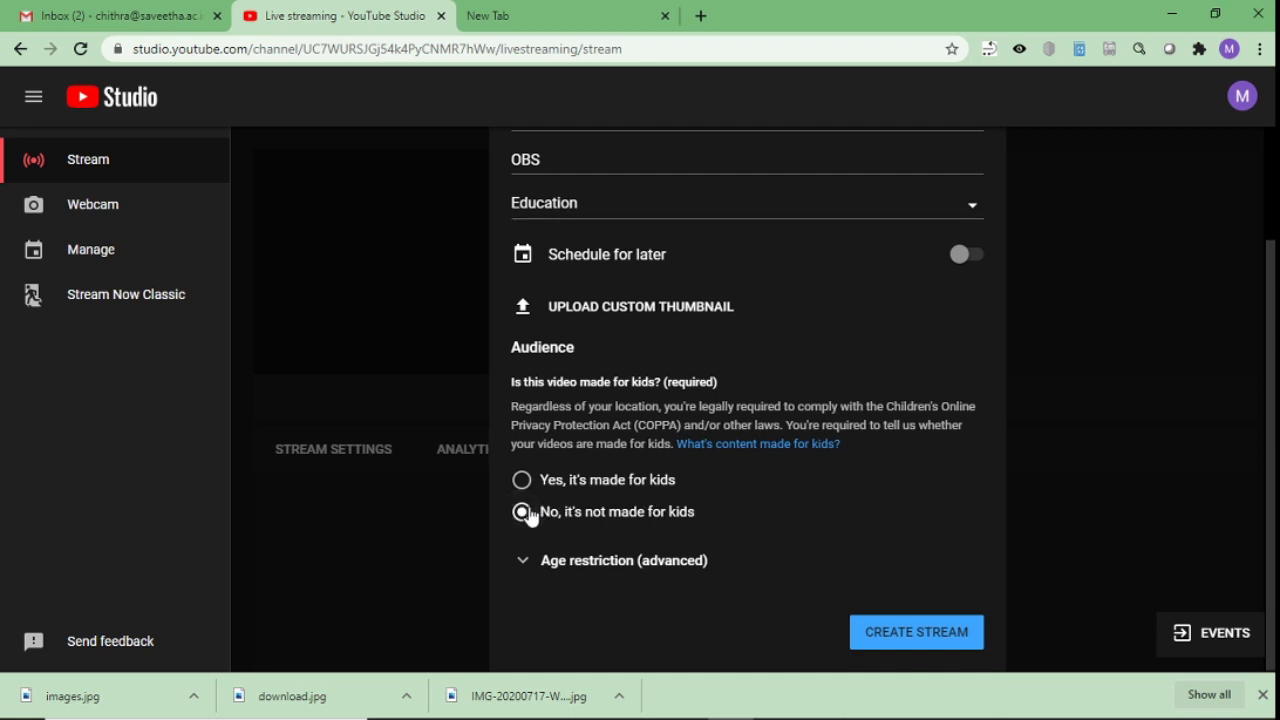
pyautogui.click(896, 645)
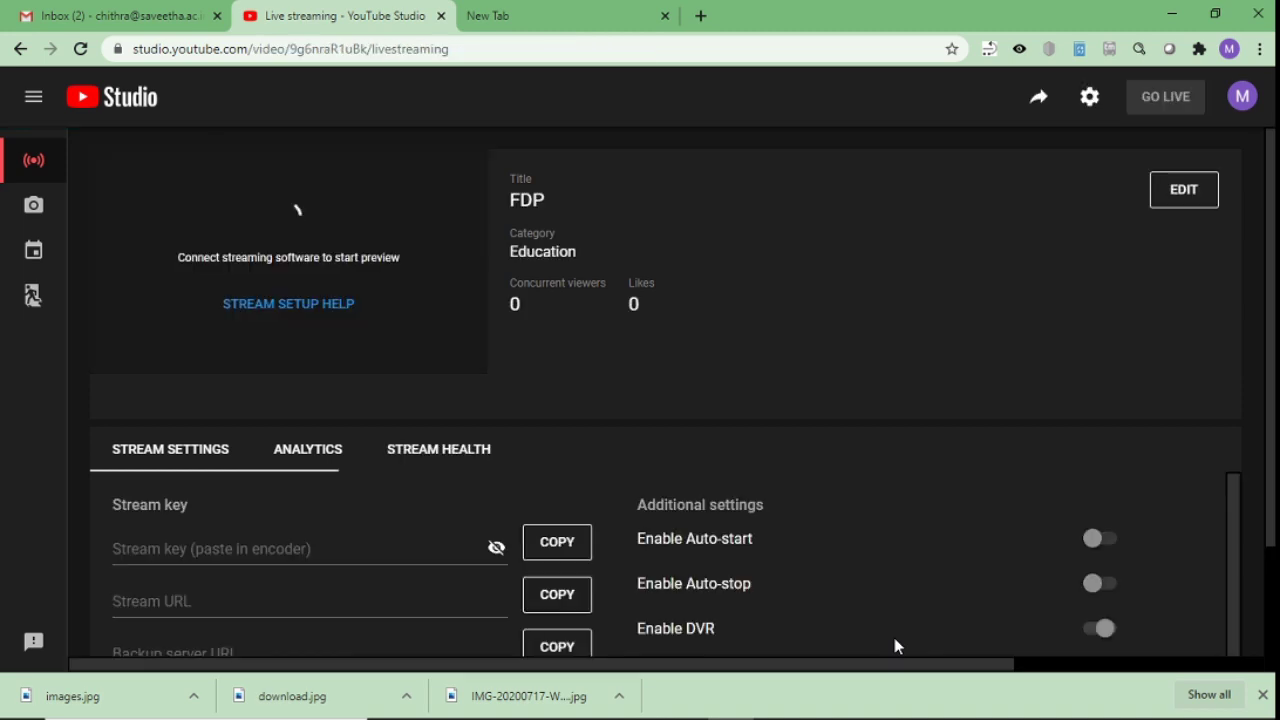
# Copy the auto-generated stream key from YouTube Studio into the OBS stream settings, then apply and close the settings
pyautogui.moveTo(937, 562); pyautogui.dragTo(940, 665)
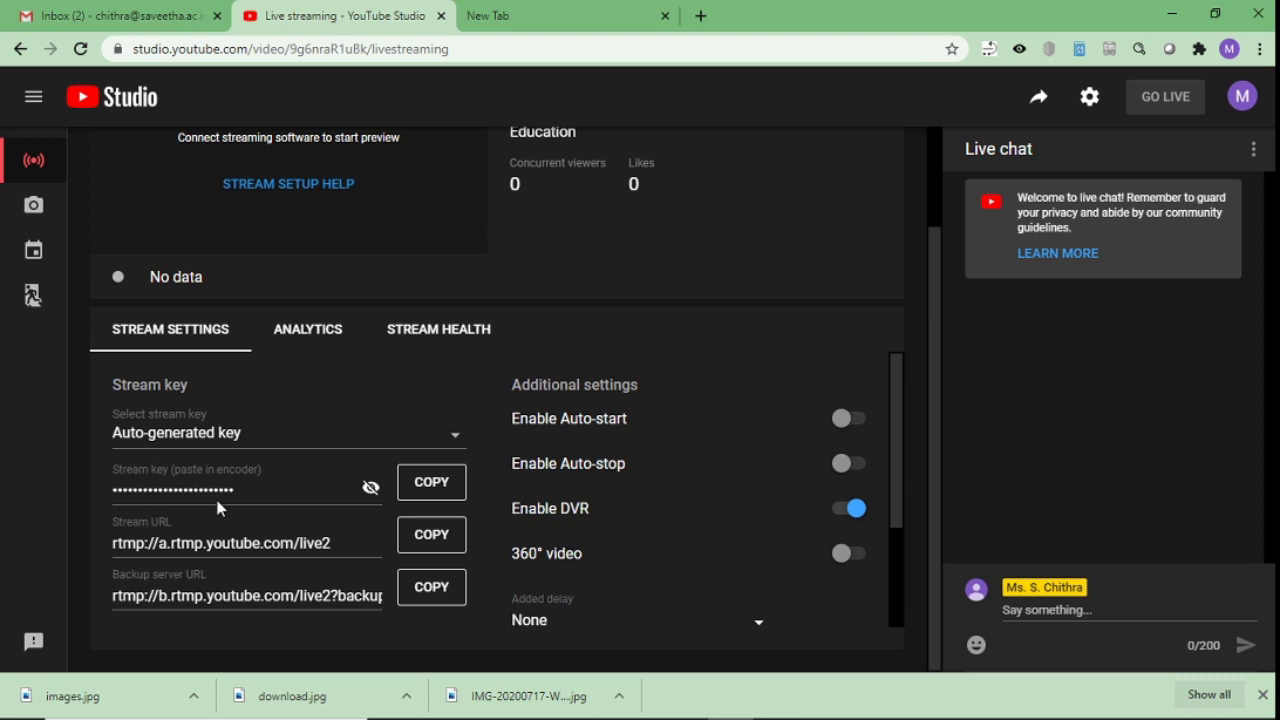
pyautogui.click(421, 484)
pyautogui.hotkey('alt', 'Tab')
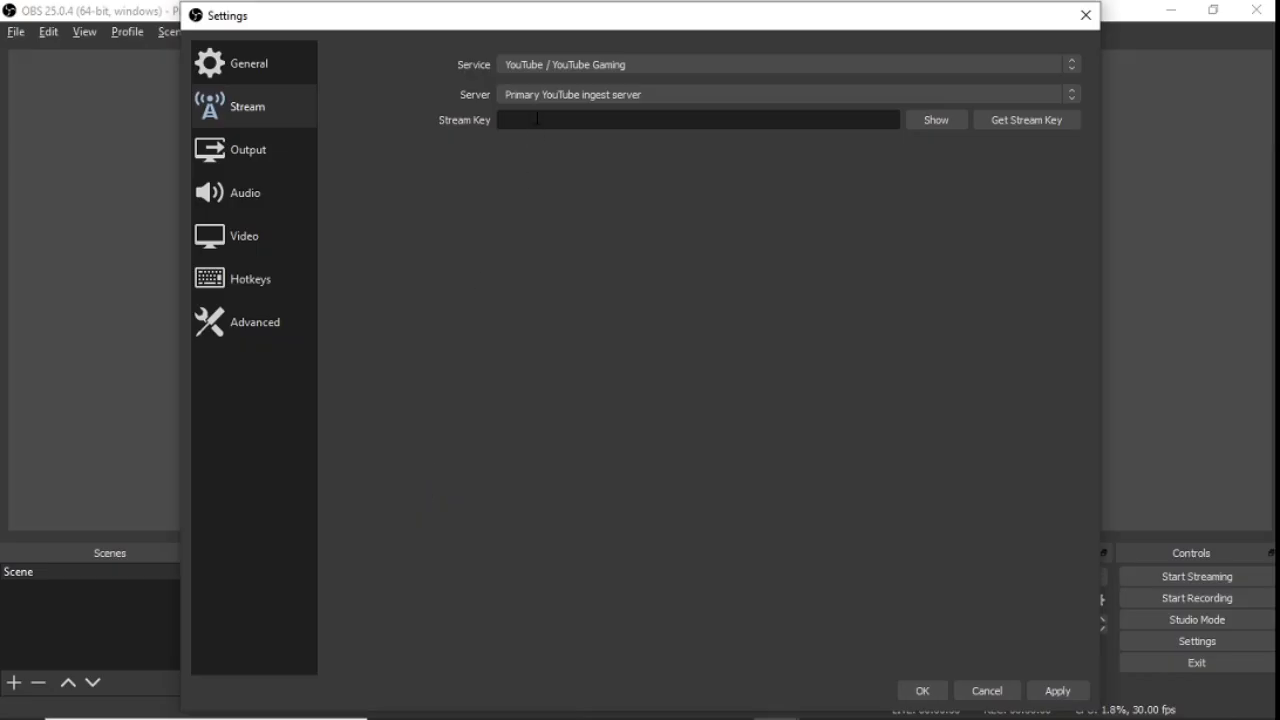
pyautogui.hotkey('ctrl', 'v')
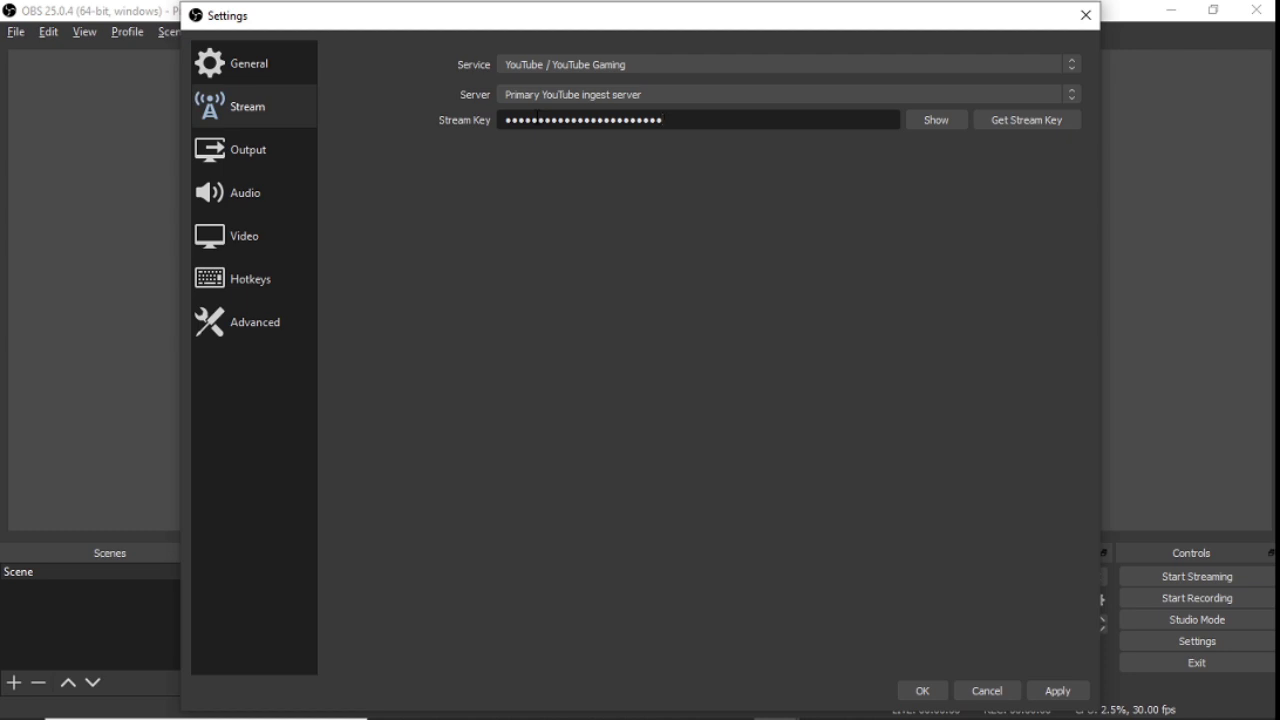
pyautogui.click(1069, 697)
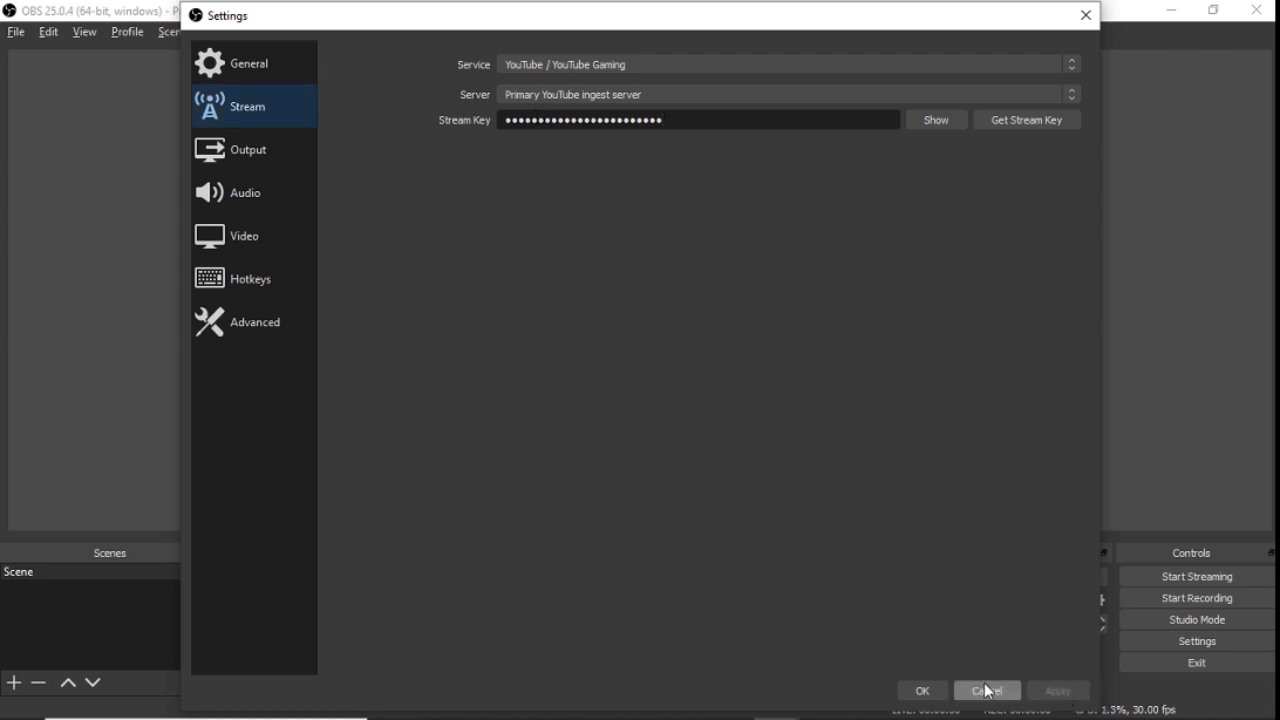
pyautogui.click(929, 694)
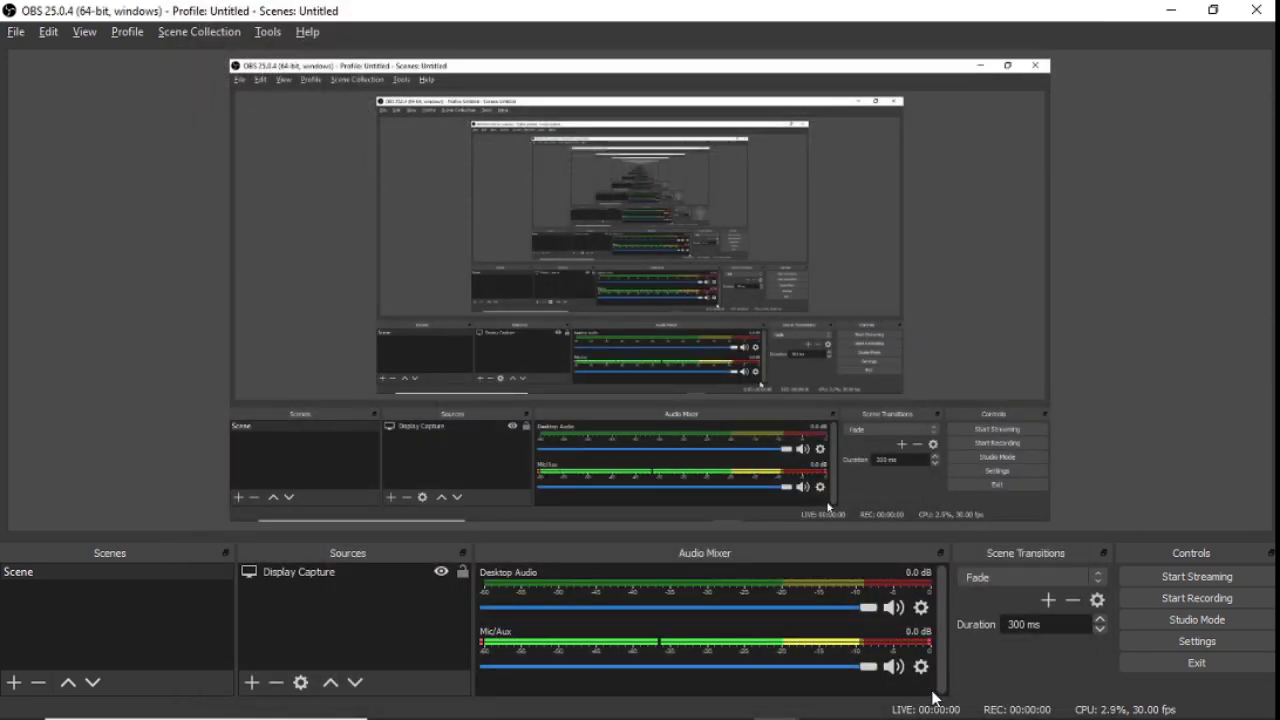
# Start streaming from OBS, then switch to YouTube Studio and go live with the FDP stream
pyautogui.click(1199, 577)
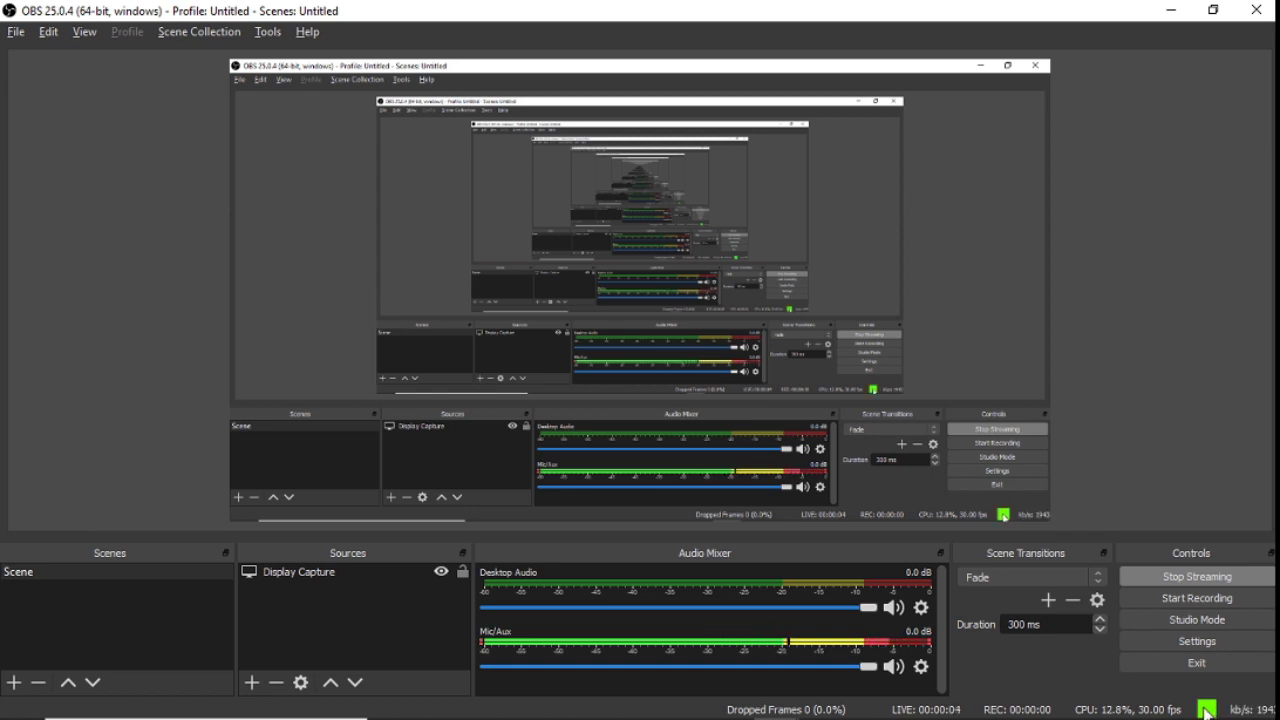
pyautogui.hotkey('alt', 'Tab')
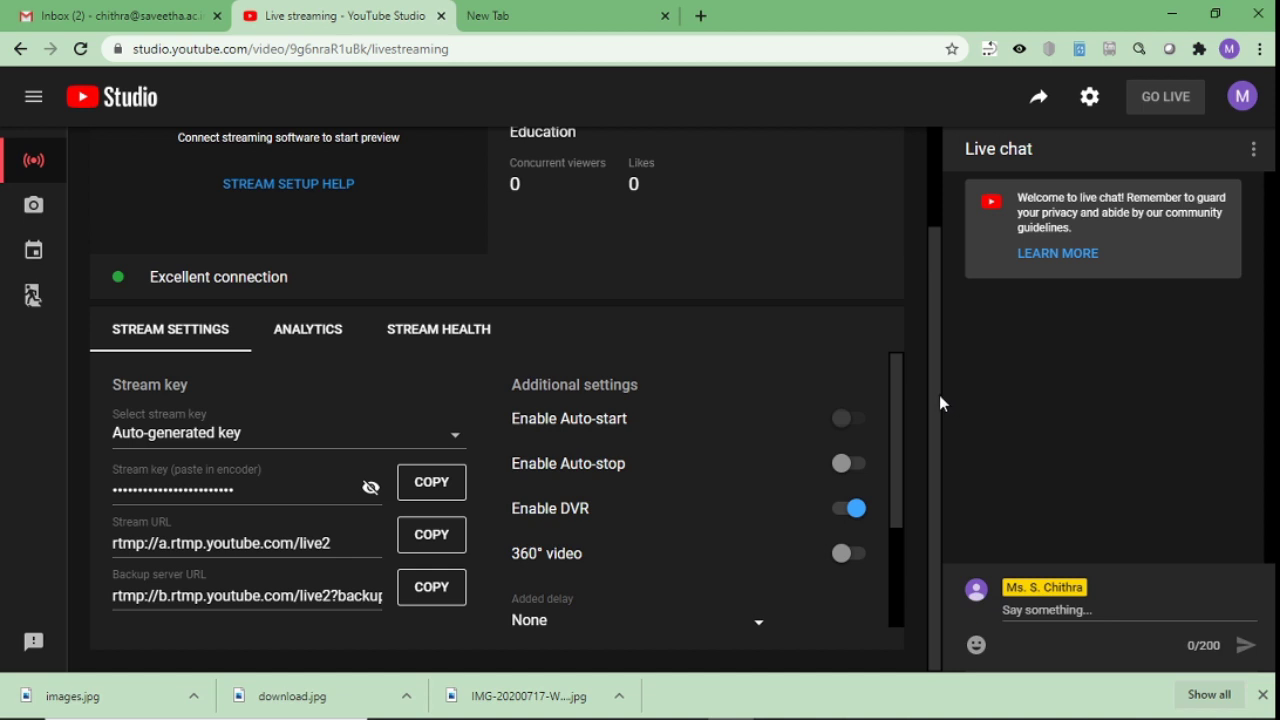
pyautogui.moveTo(931, 369); pyautogui.dragTo(931, 251)
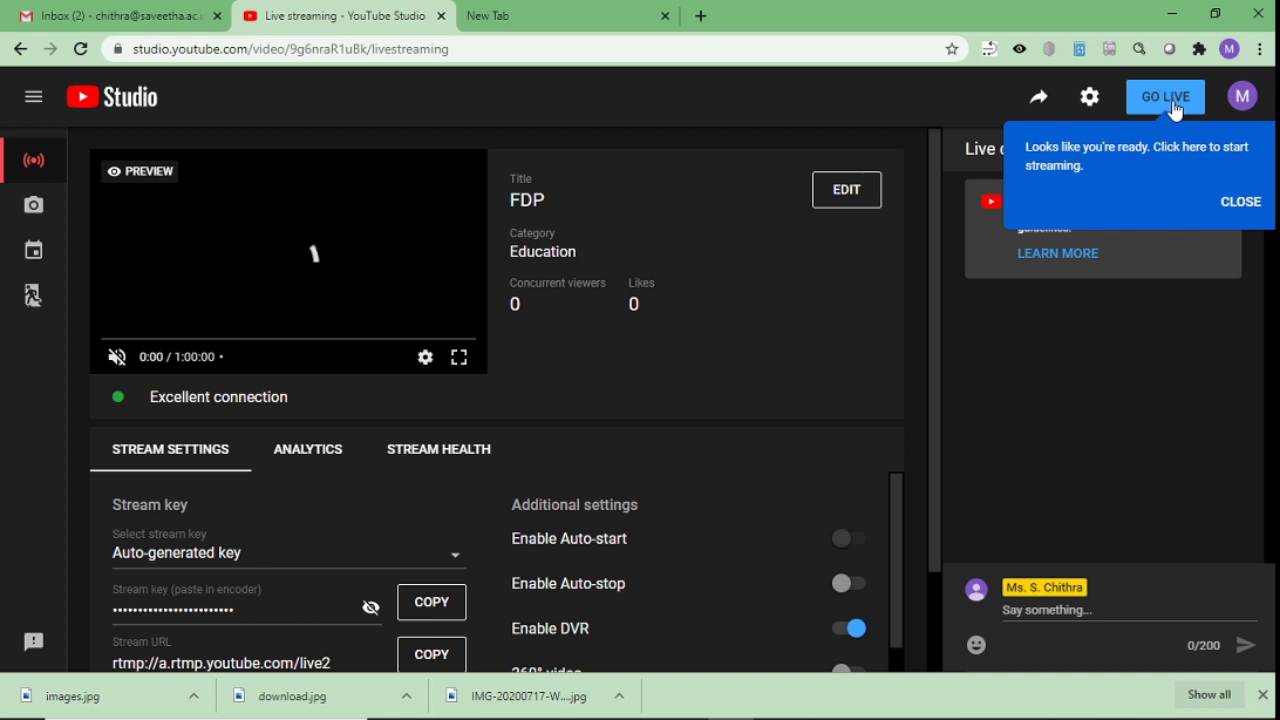
pyautogui.click(1172, 100)
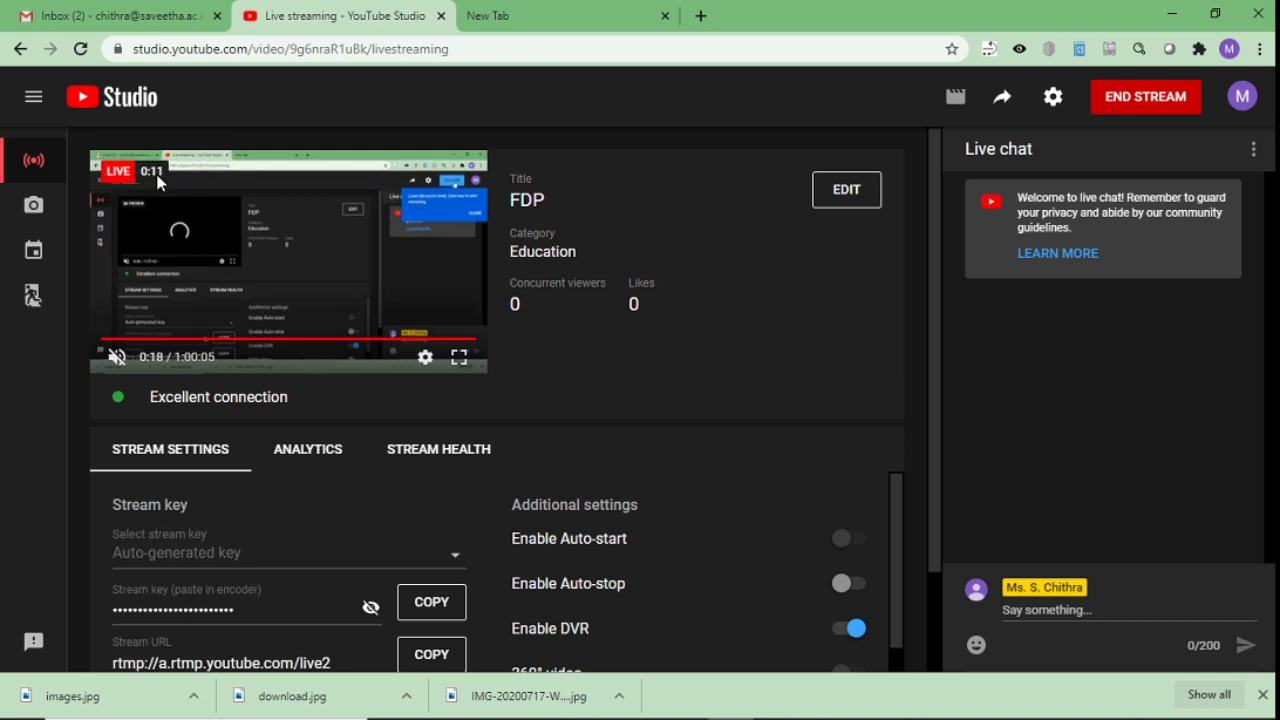
# Check the live preview and the stream's share link, and look at the running stream in OBS before returning to YouTube Studio
pyautogui.moveTo(250, 242)
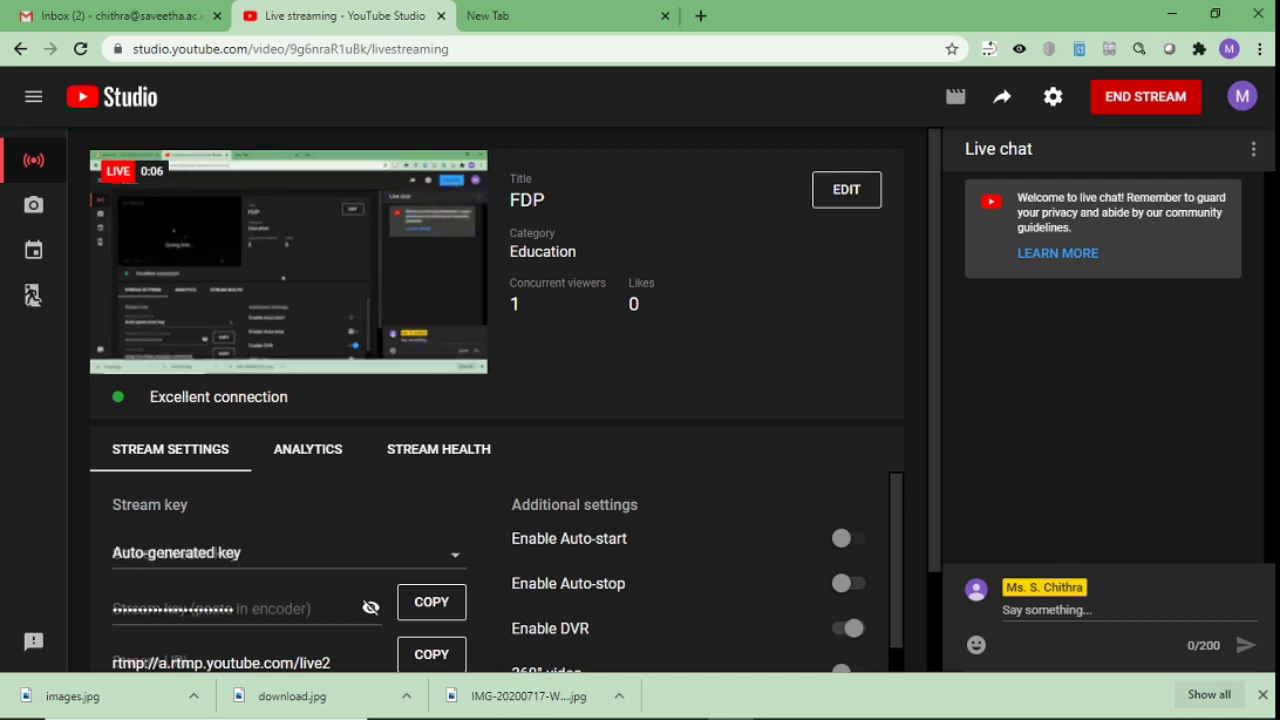
pyautogui.moveTo(221, 207)
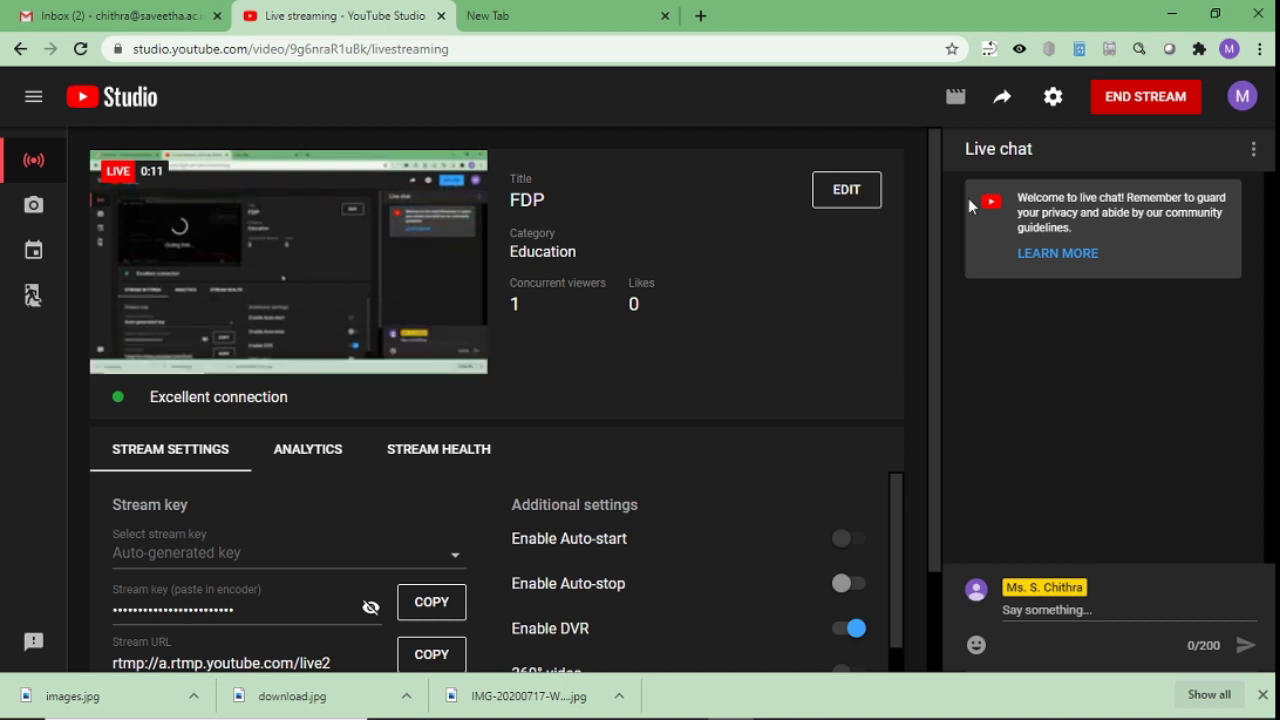
pyautogui.click(1003, 98)
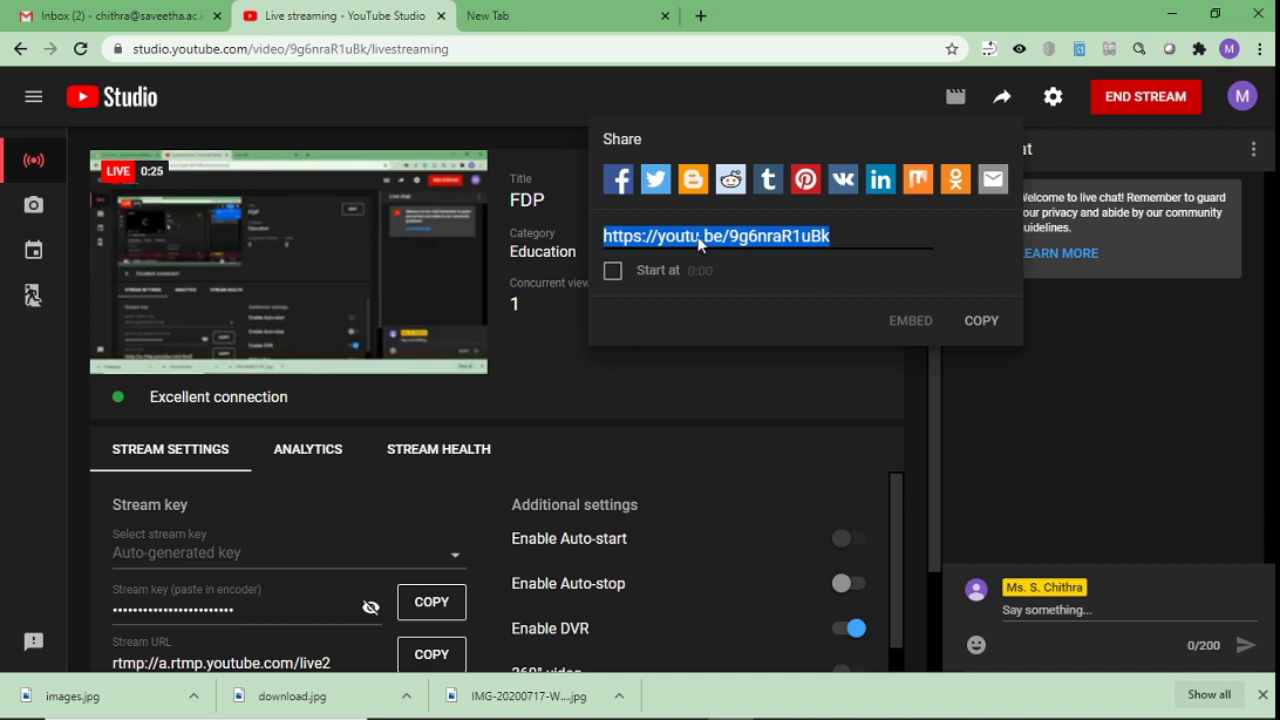
pyautogui.click(742, 393)
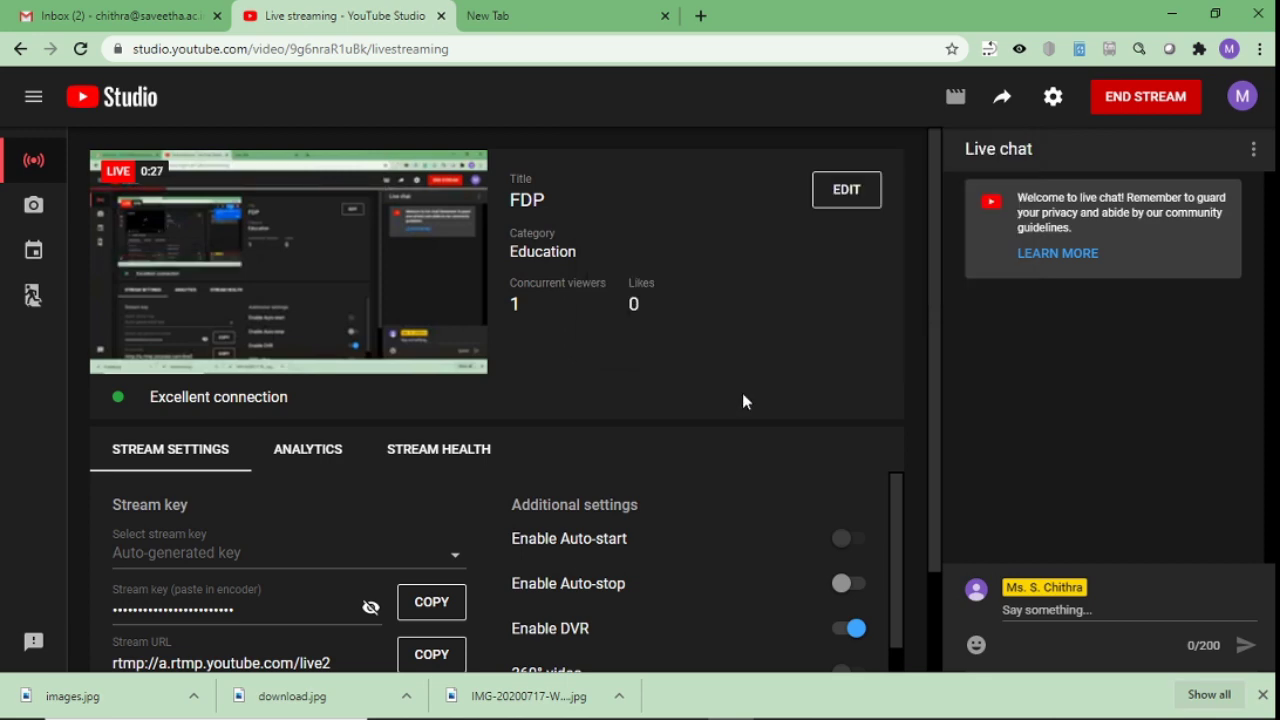
pyautogui.hotkey('alt', 'Tab')
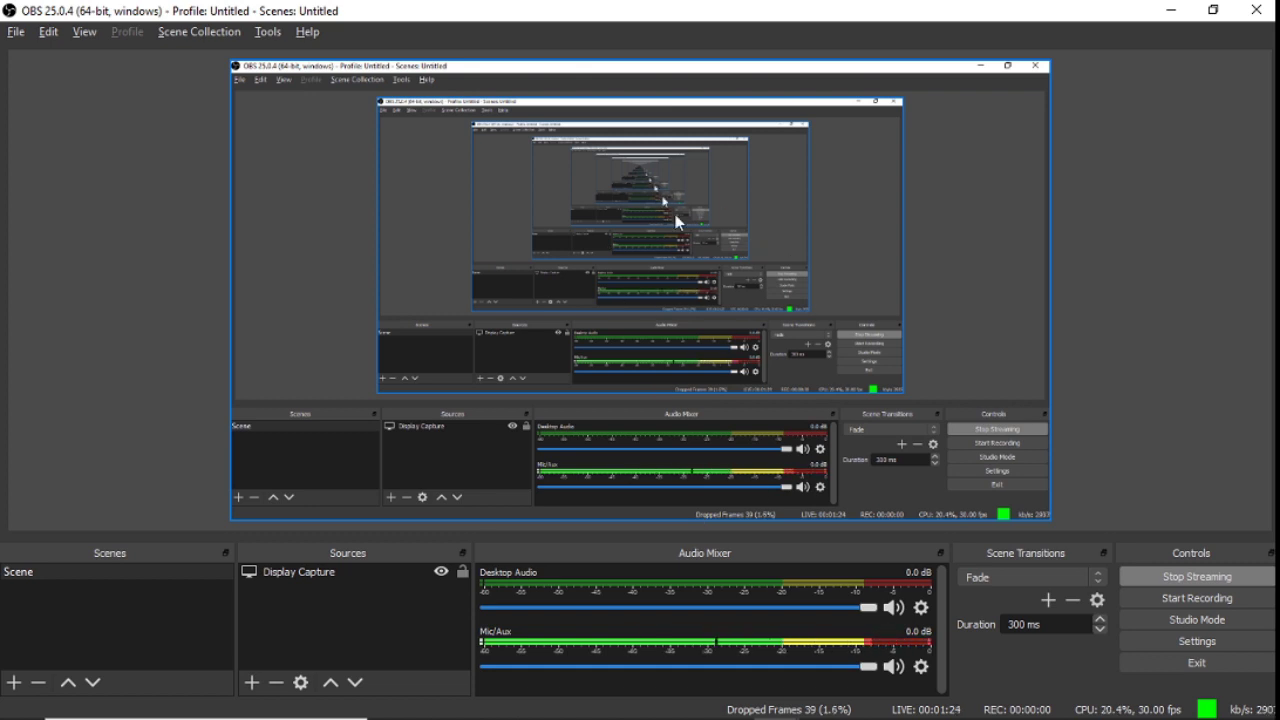
pyautogui.hotkey('alt', 'Tab')
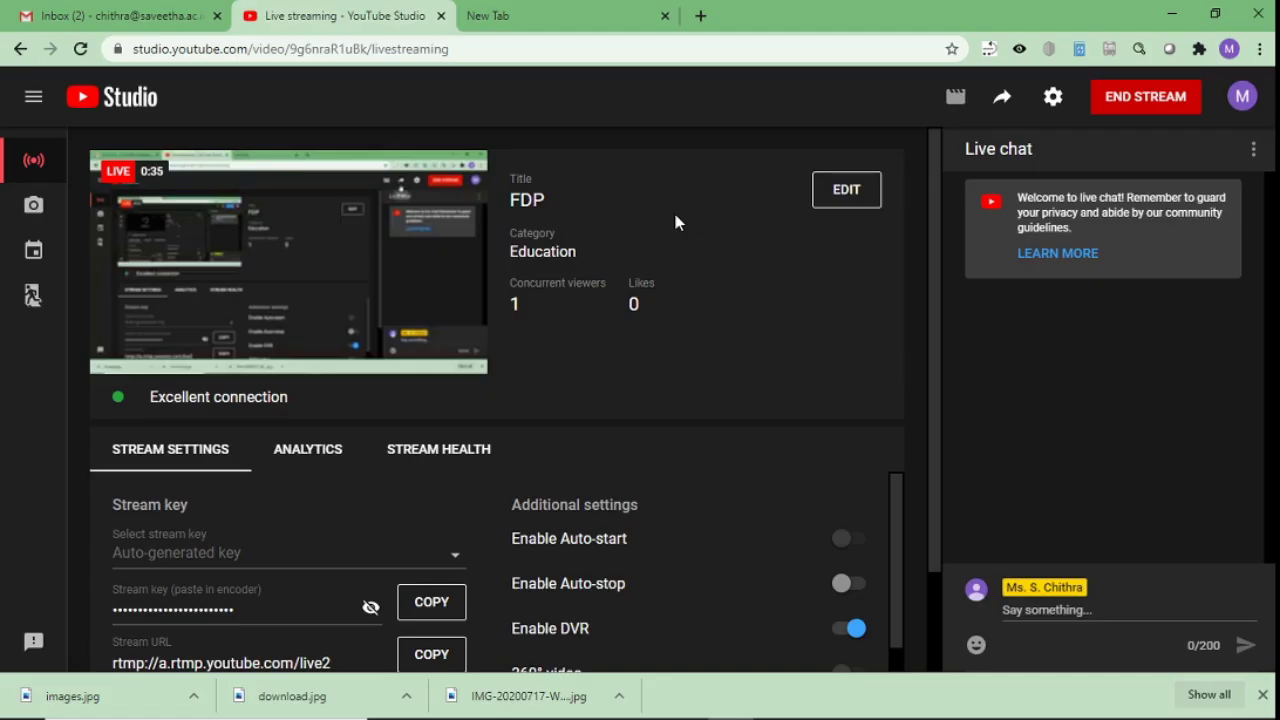
# End the FDP live stream and dismiss its finished-stream summary
pyautogui.moveTo(348, 235)
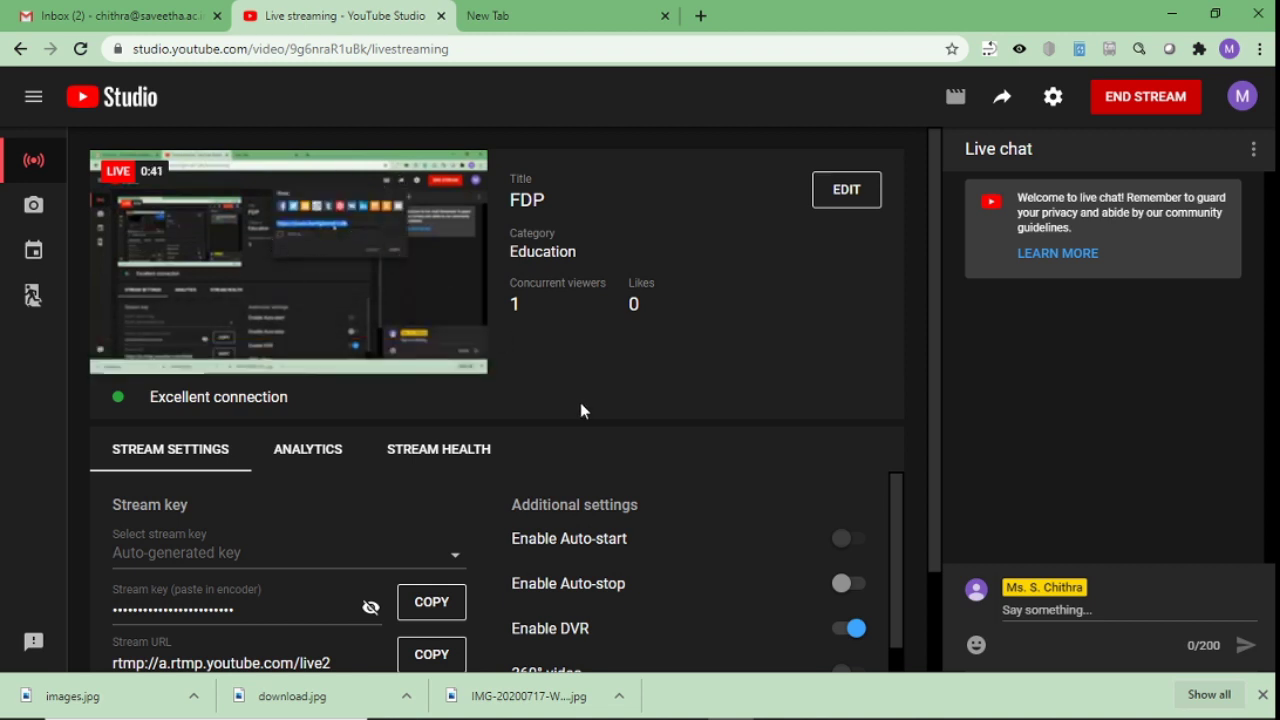
pyautogui.moveTo(452, 362)
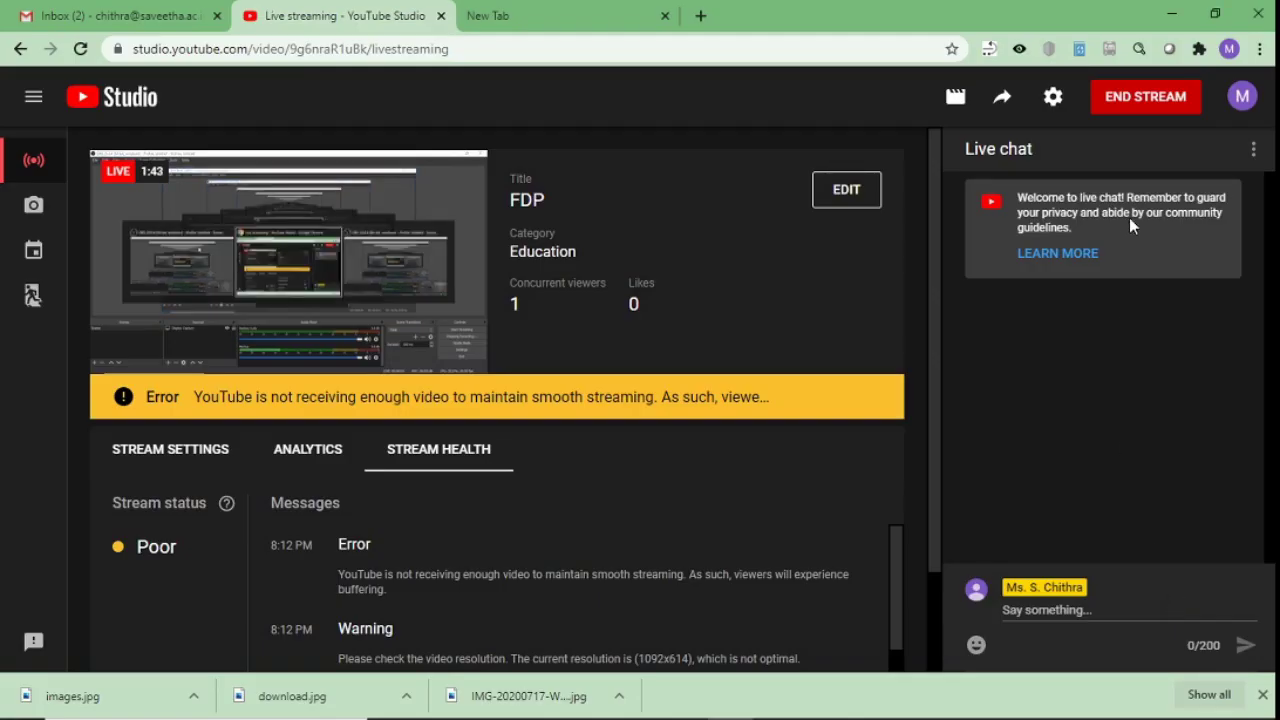
pyautogui.click(1150, 97)
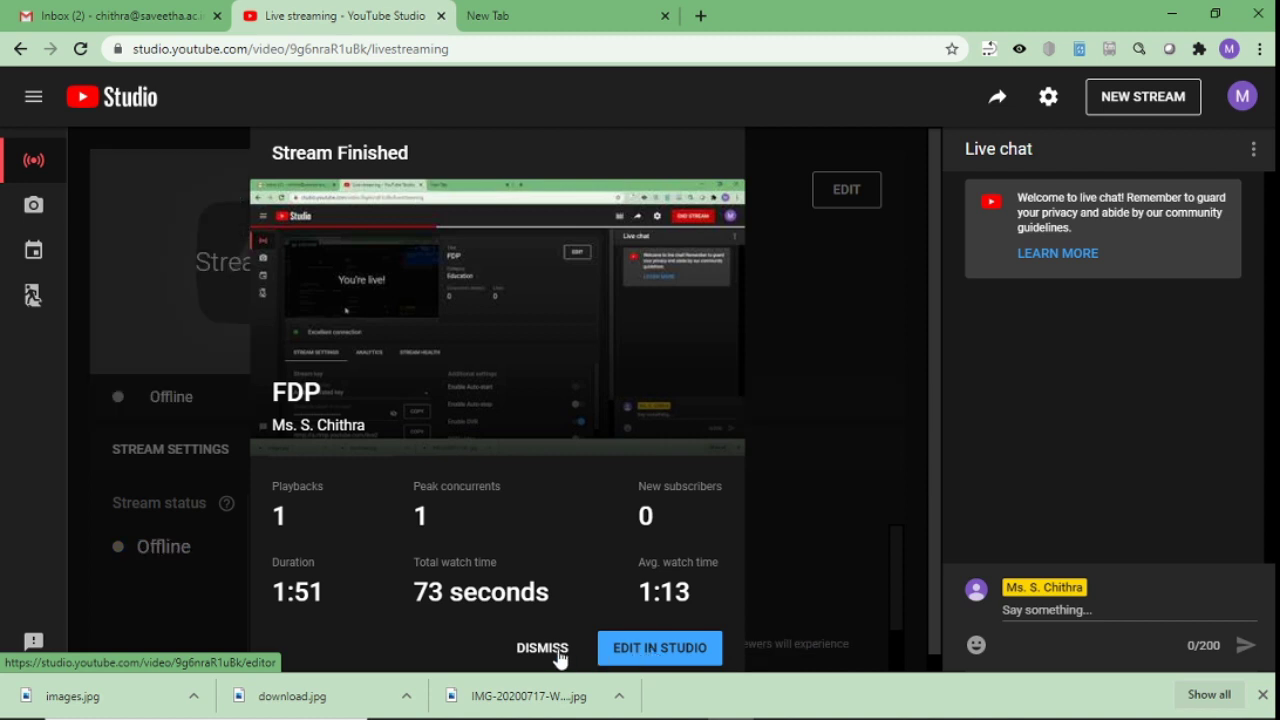
pyautogui.click(560, 650)
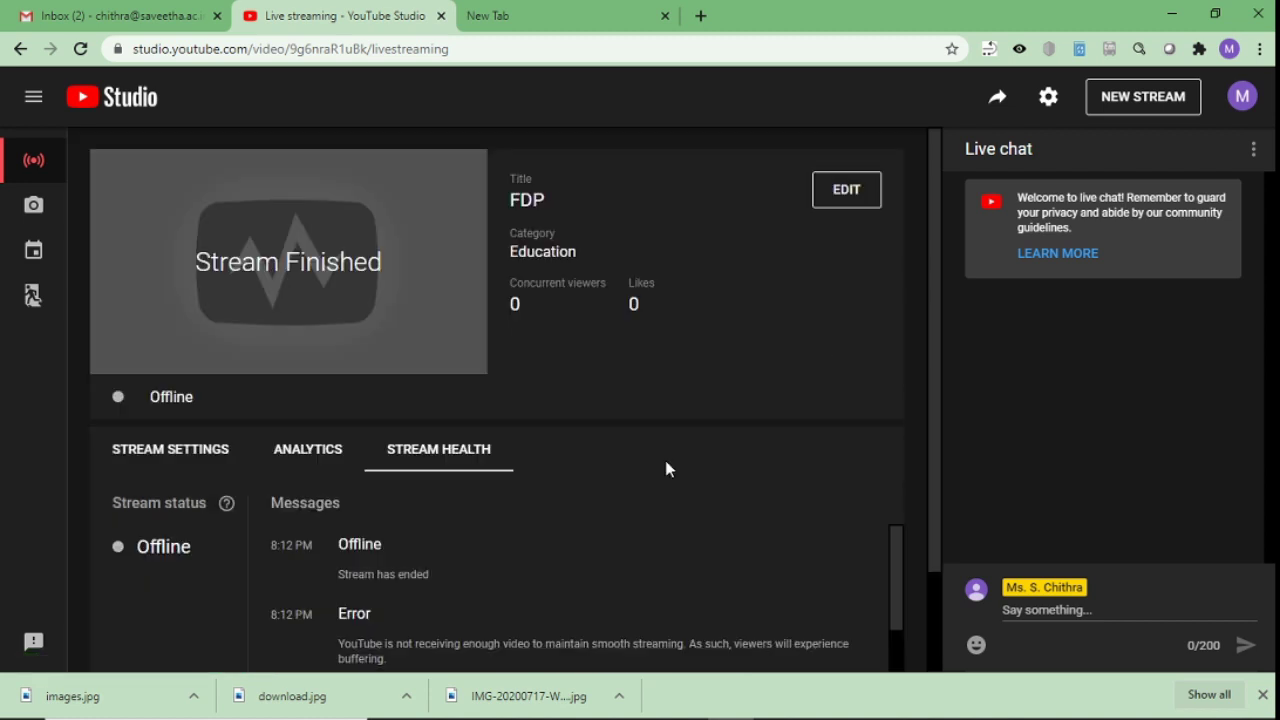
# Open the channel's list of live videos in YouTube Studio and view the FDP replay's visibility options without changing them
pyautogui.click(1238, 104)
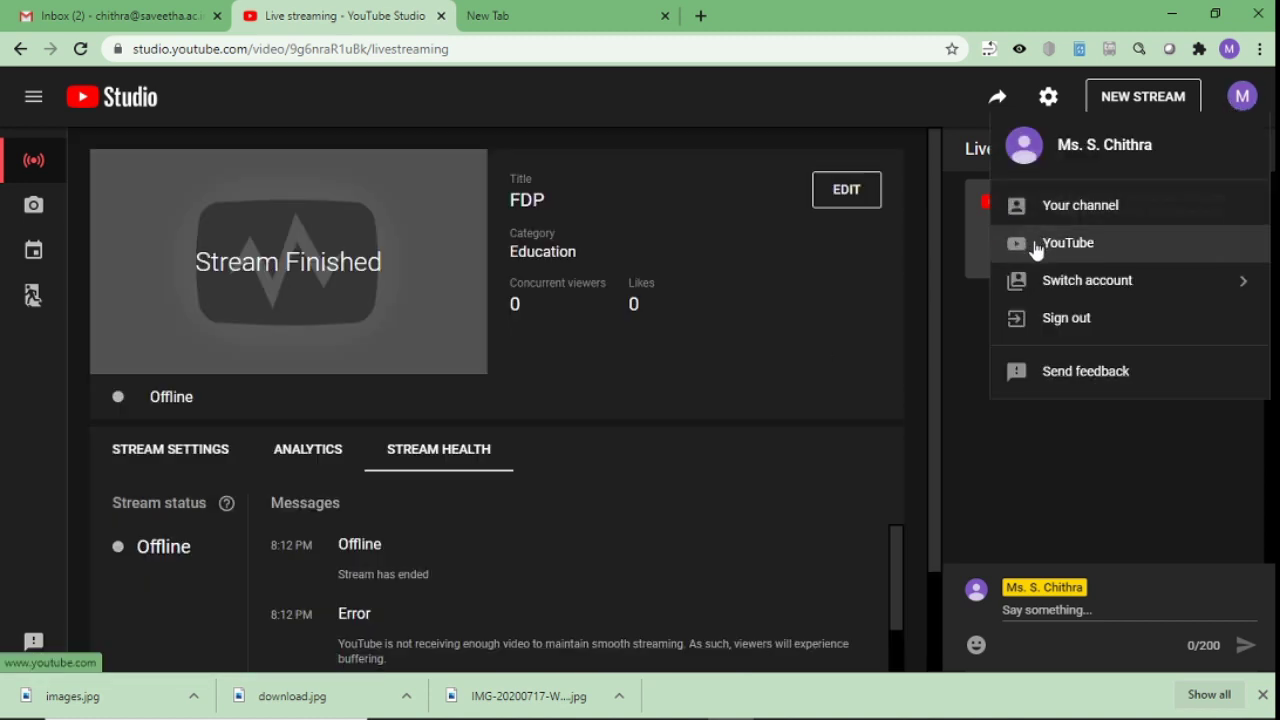
pyautogui.click(1040, 212)
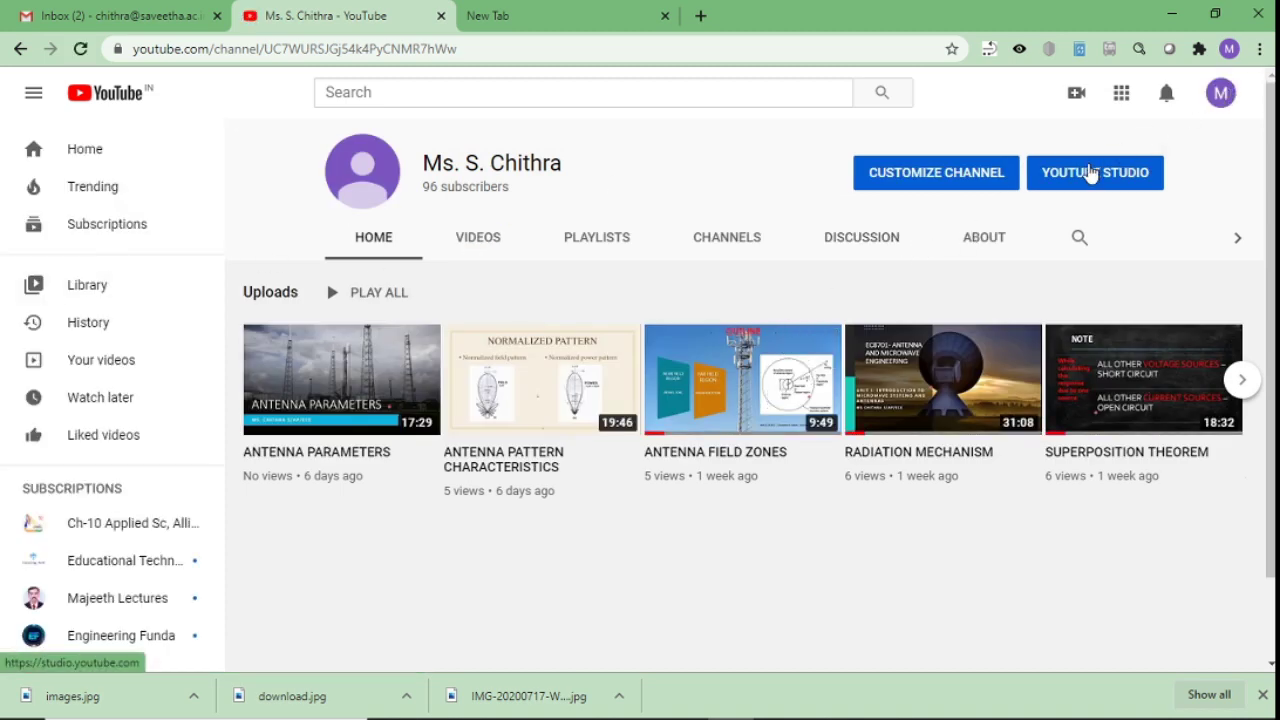
pyautogui.click(1090, 172)
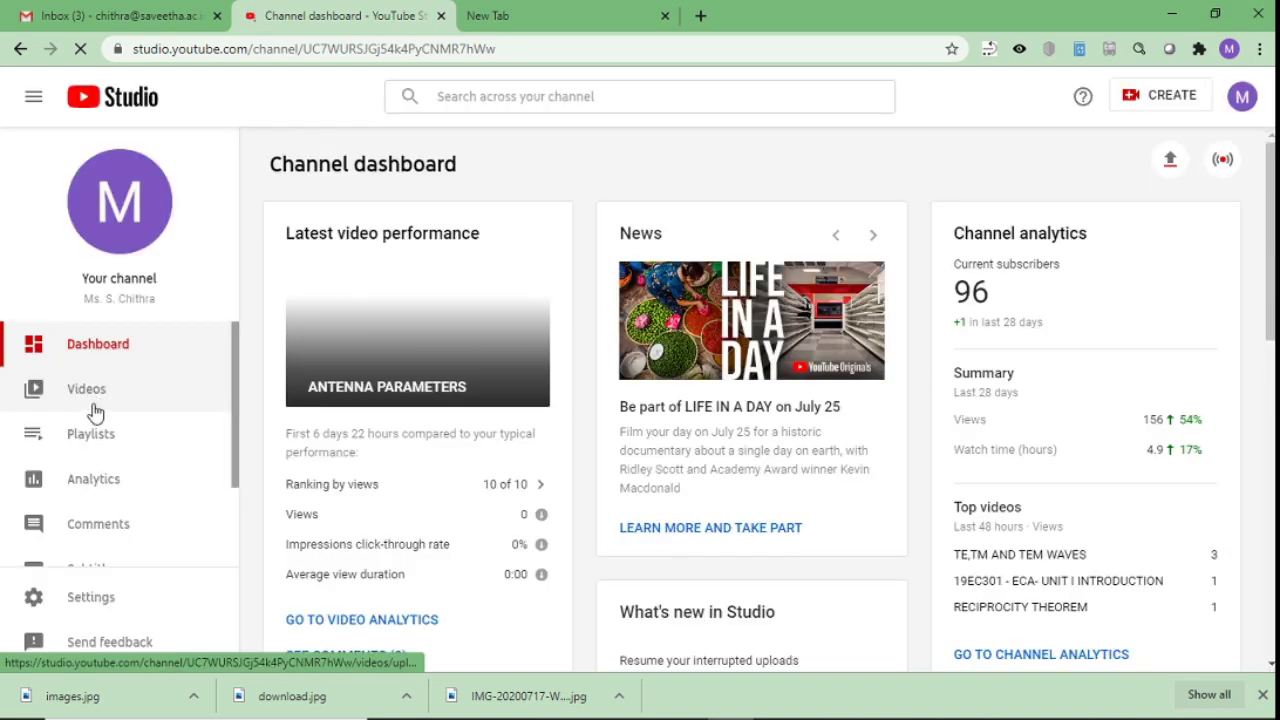
pyautogui.click(94, 411)
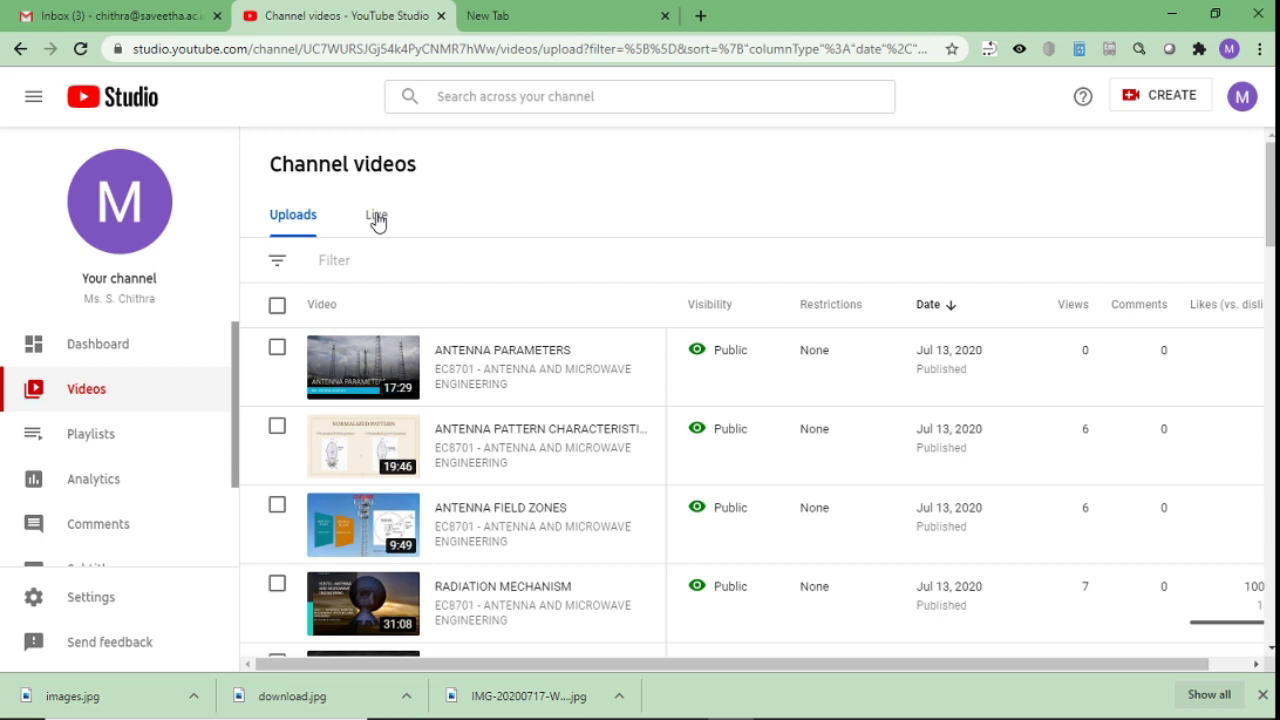
pyautogui.click(377, 219)
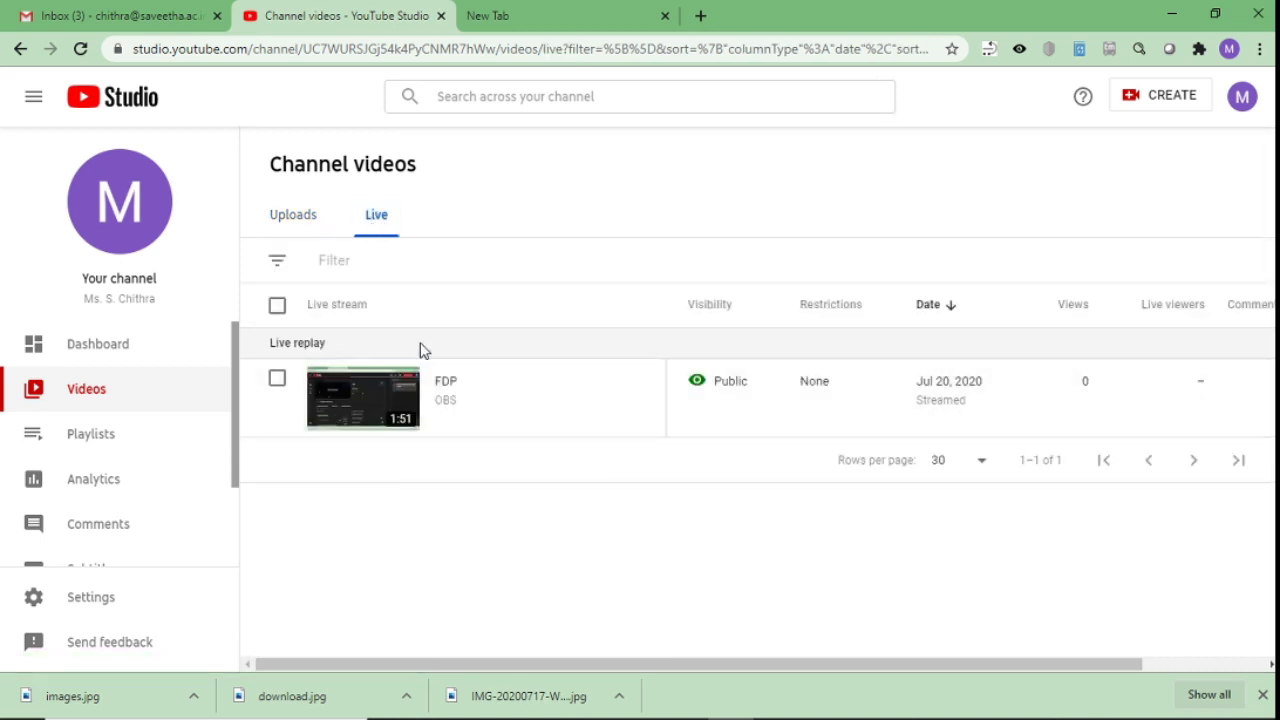
pyautogui.click(765, 390)
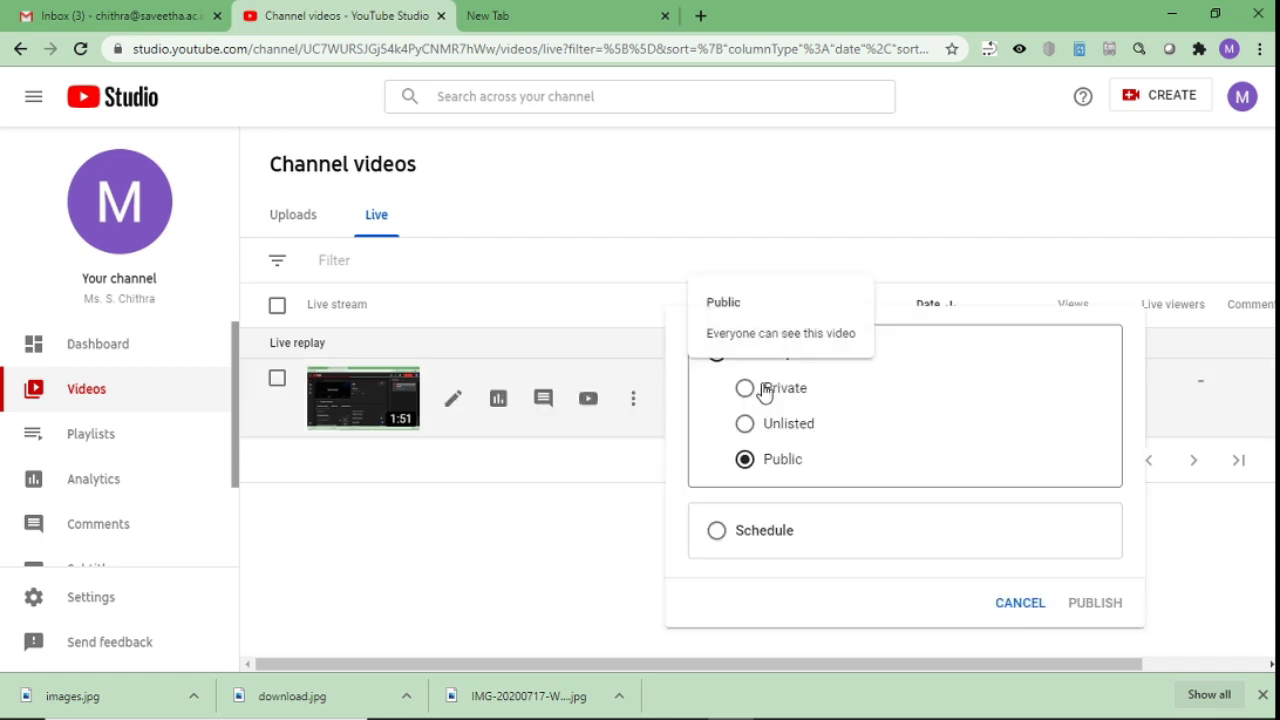
pyautogui.click(640, 477)
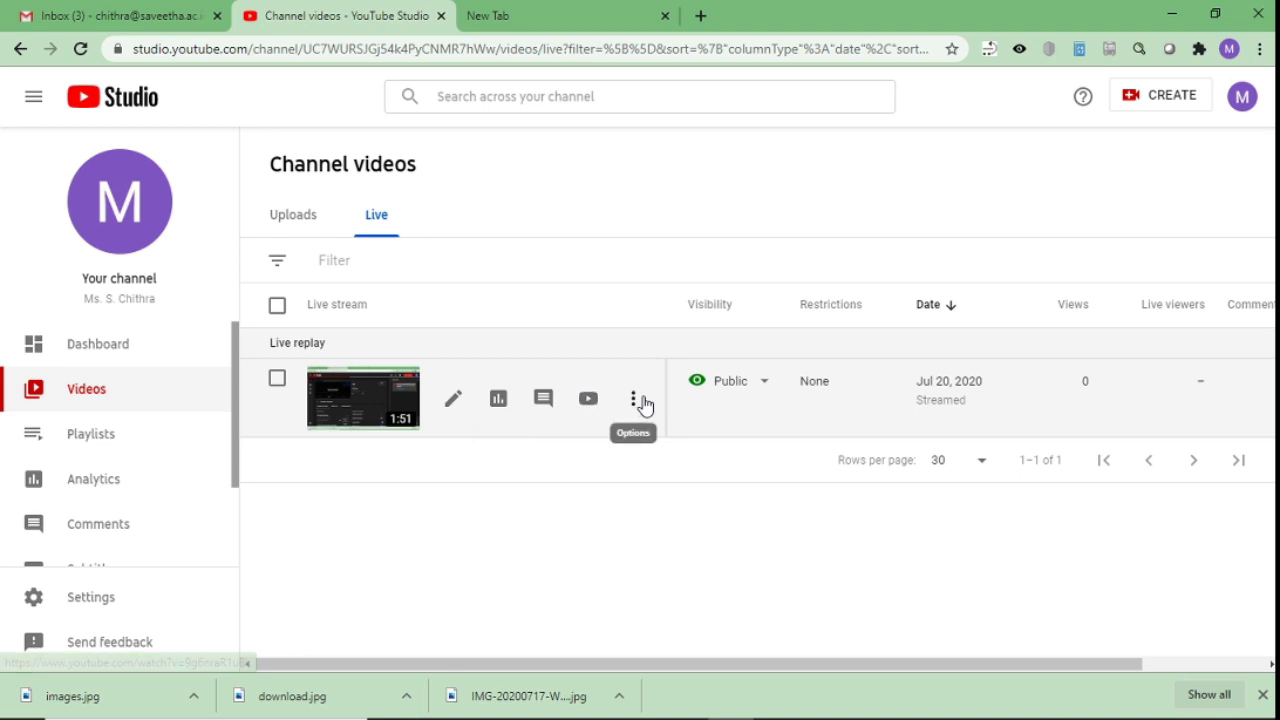
# Permanently delete the FDP live replay, acknowledging that the deletion can't be undone
pyautogui.click(640, 402)
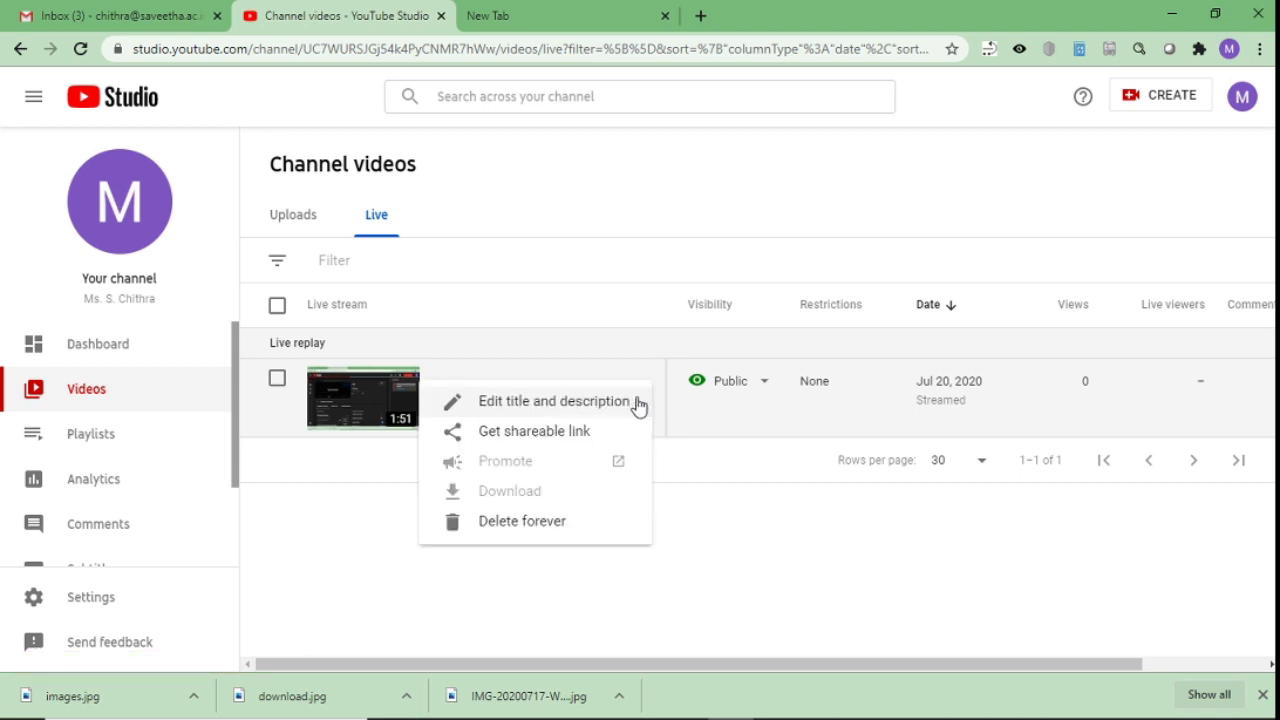
pyautogui.click(540, 521)
pyautogui.click(460, 430)
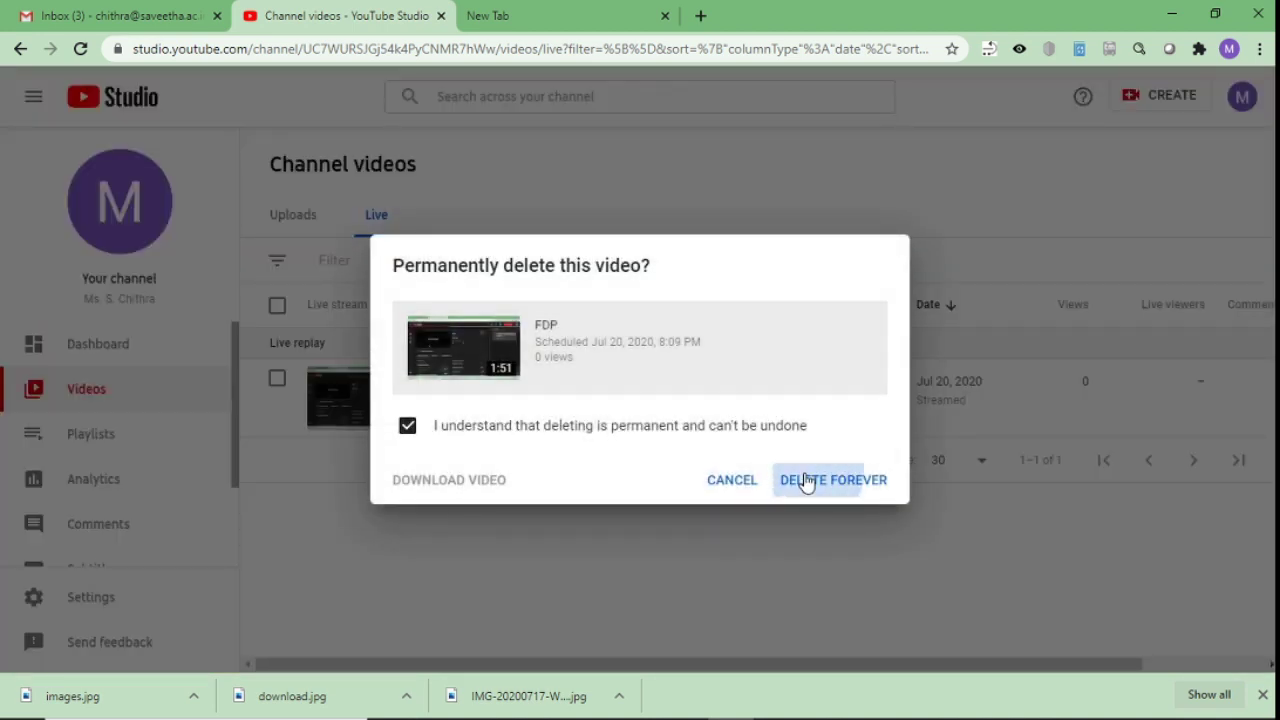
pyautogui.click(807, 481)
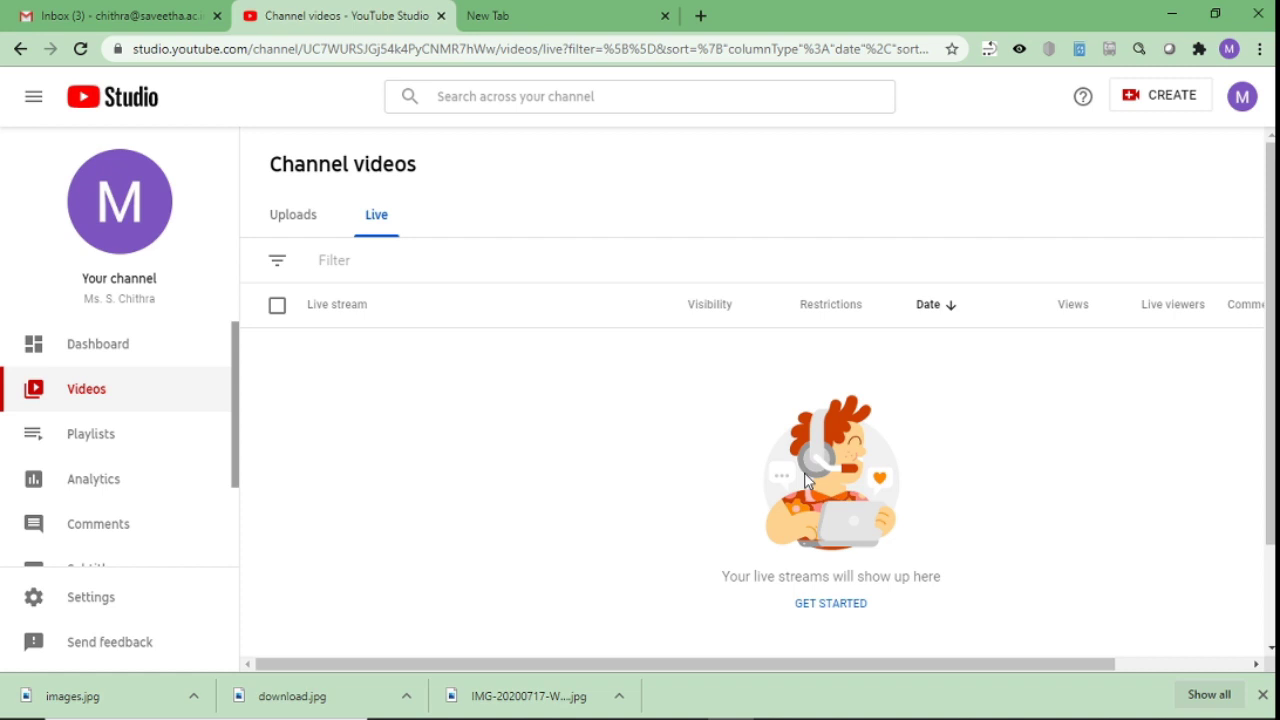
# Switch back to OBS Studio
pyautogui.hotkey('alt', 'Tab')
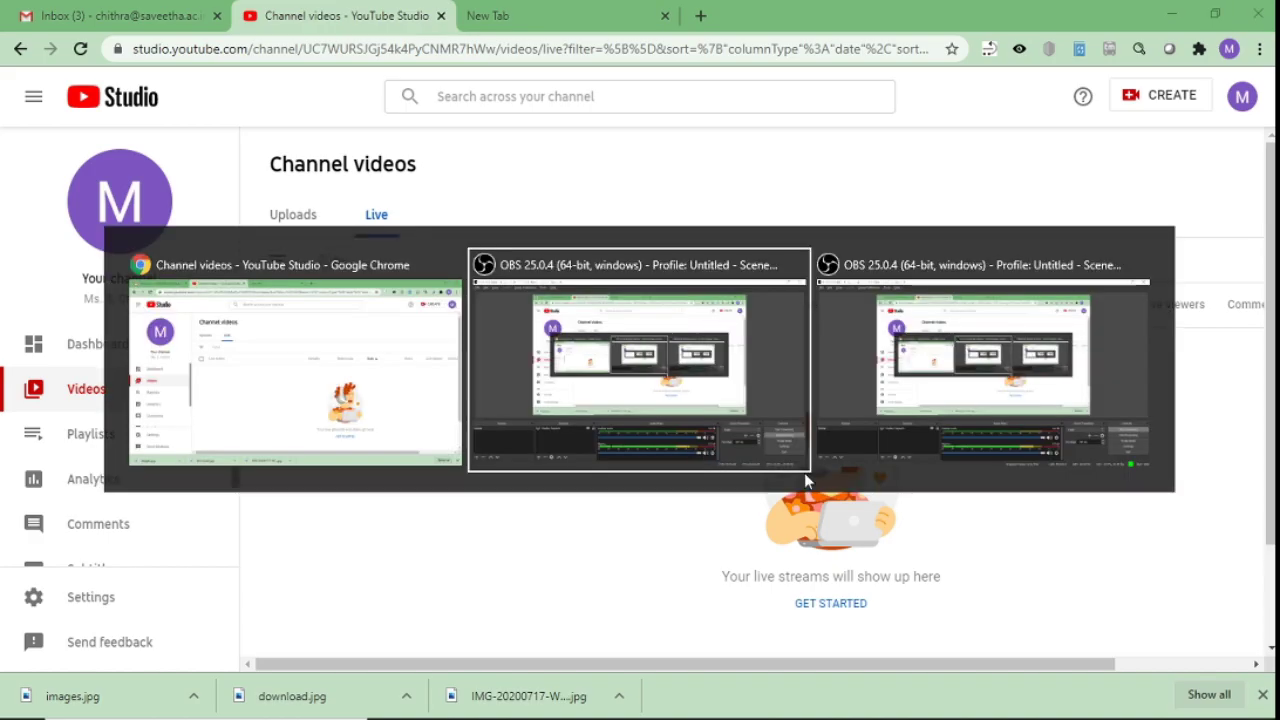